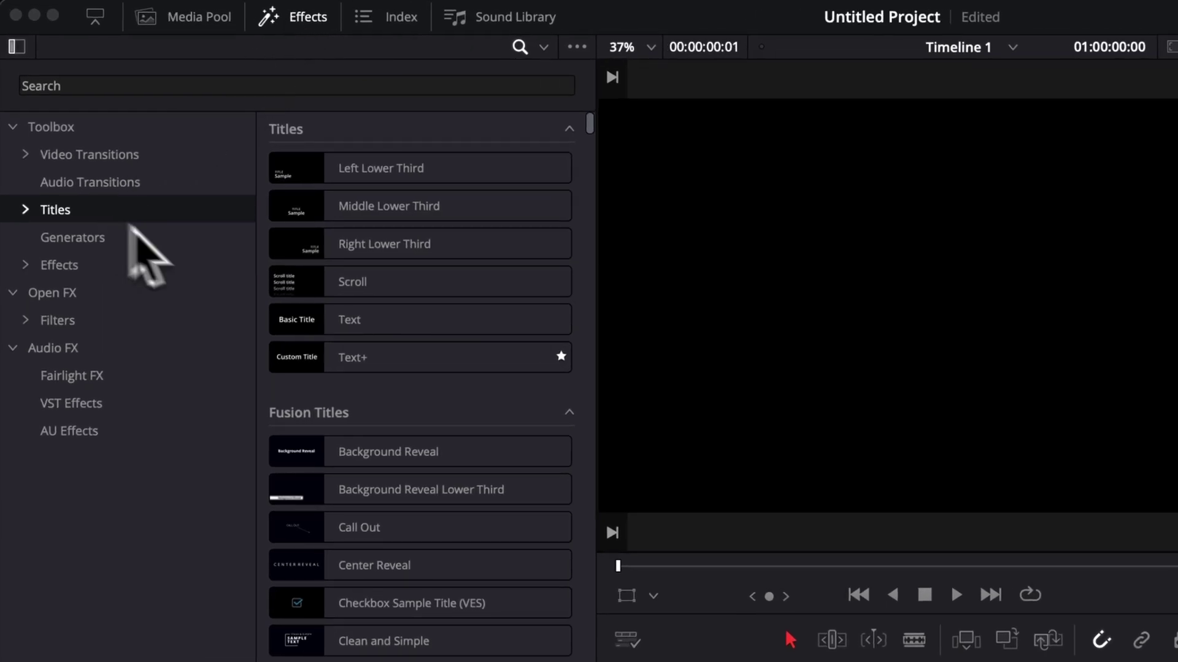
- Place a Text+ title on the first video track and open it in the Fusion page
drag(331, 361, 563, 554)
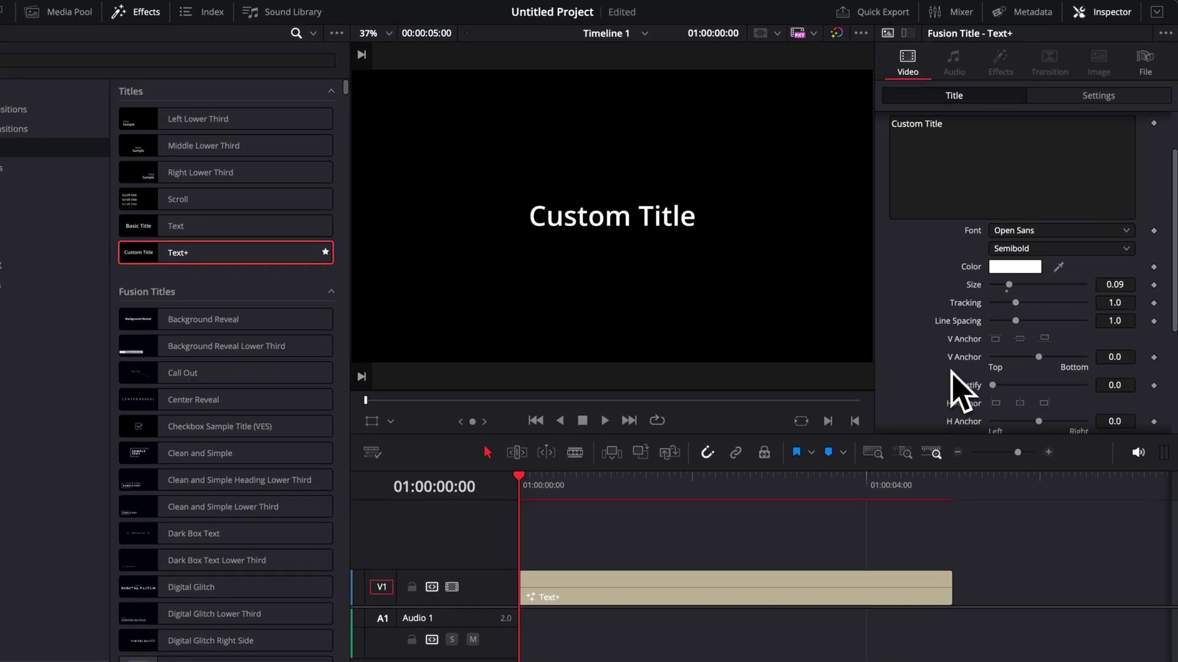
scroll(960, 335, down, 4)
scroll(858, 526, up, 5)
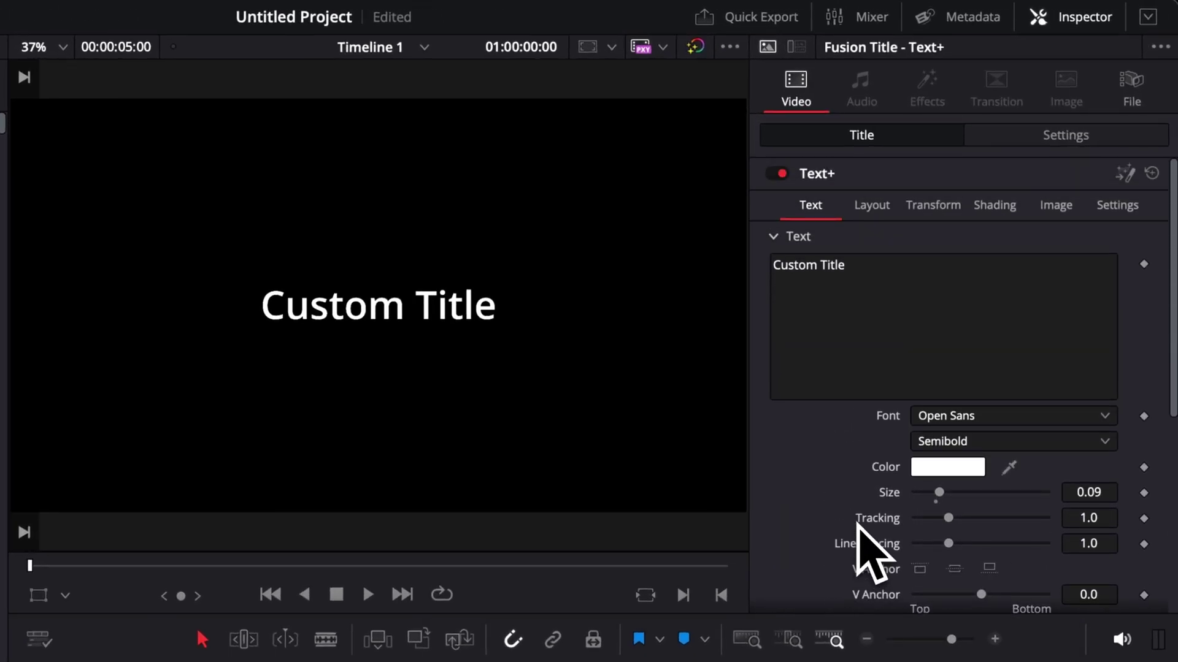
click(874, 208)
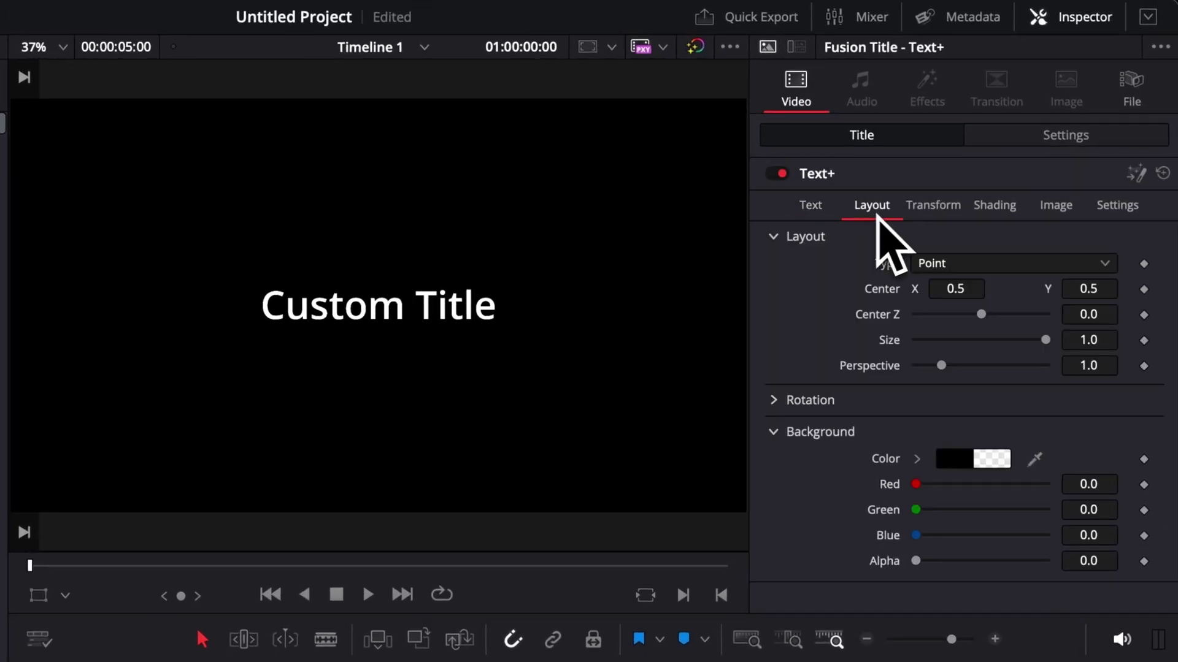
click(920, 209)
click(995, 209)
click(1056, 209)
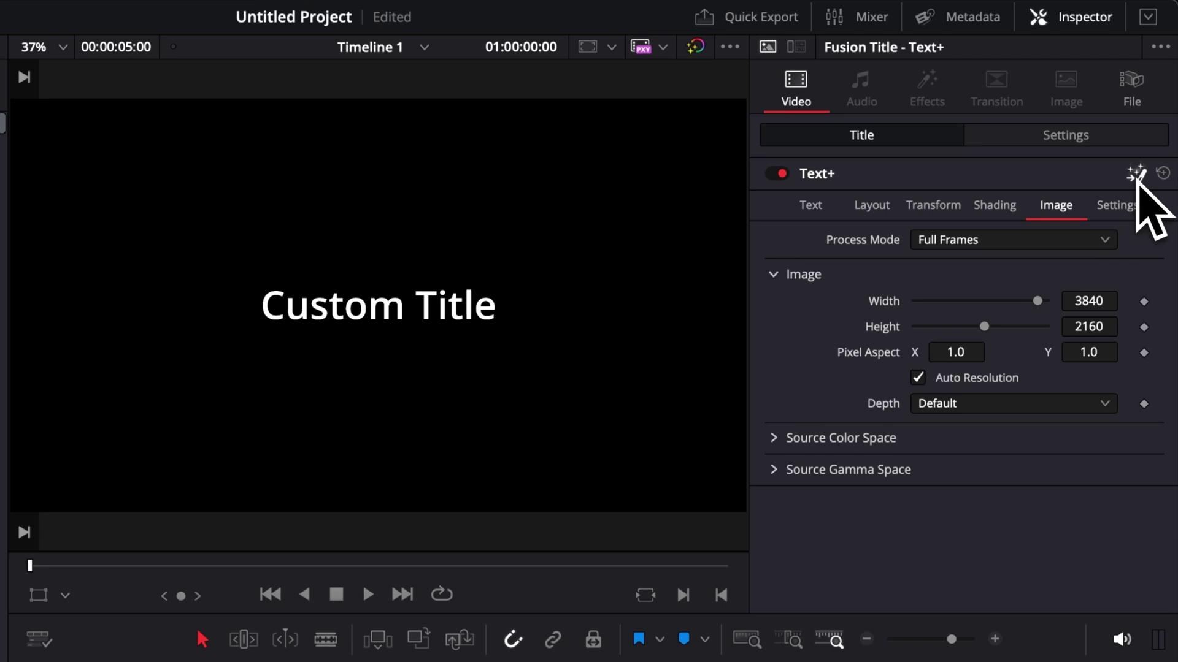
click(1136, 175)
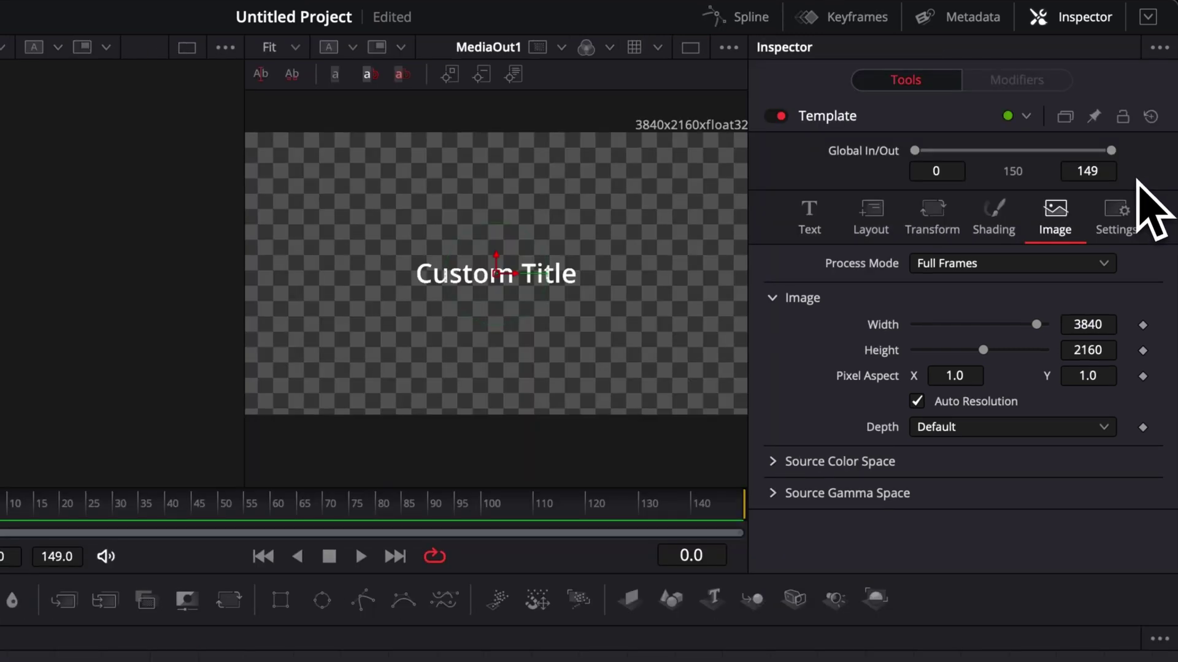
scroll(376, 494, left, 5)
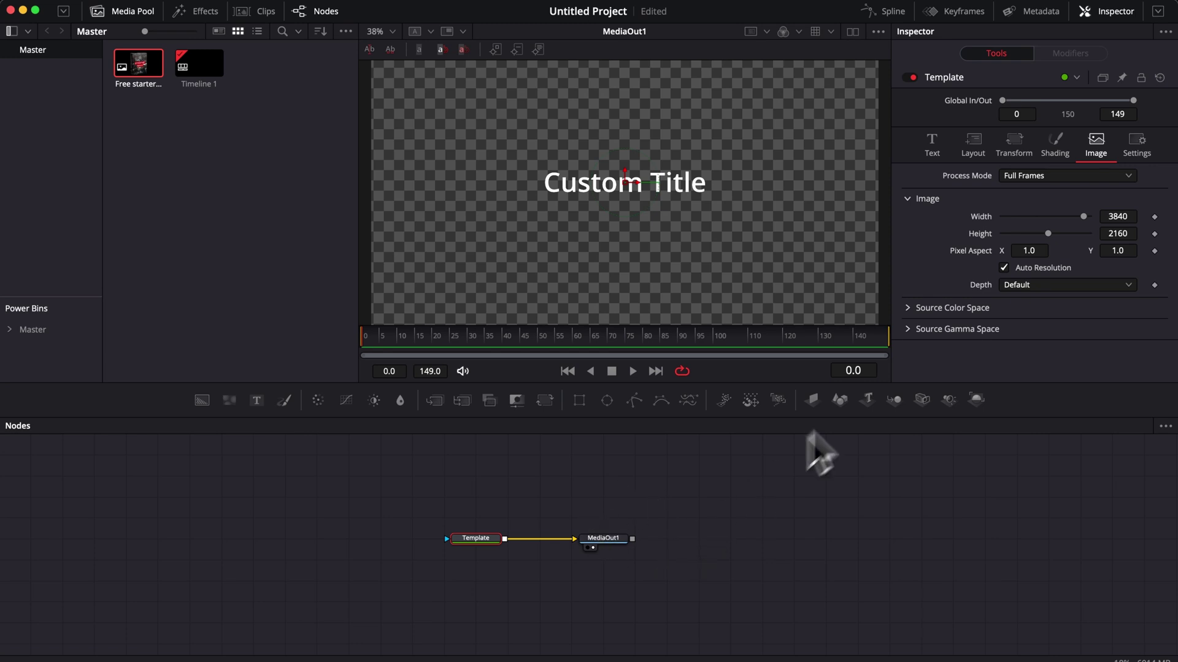
- Start a new custom control on the Template text node and name it Number Counter
click(932, 147)
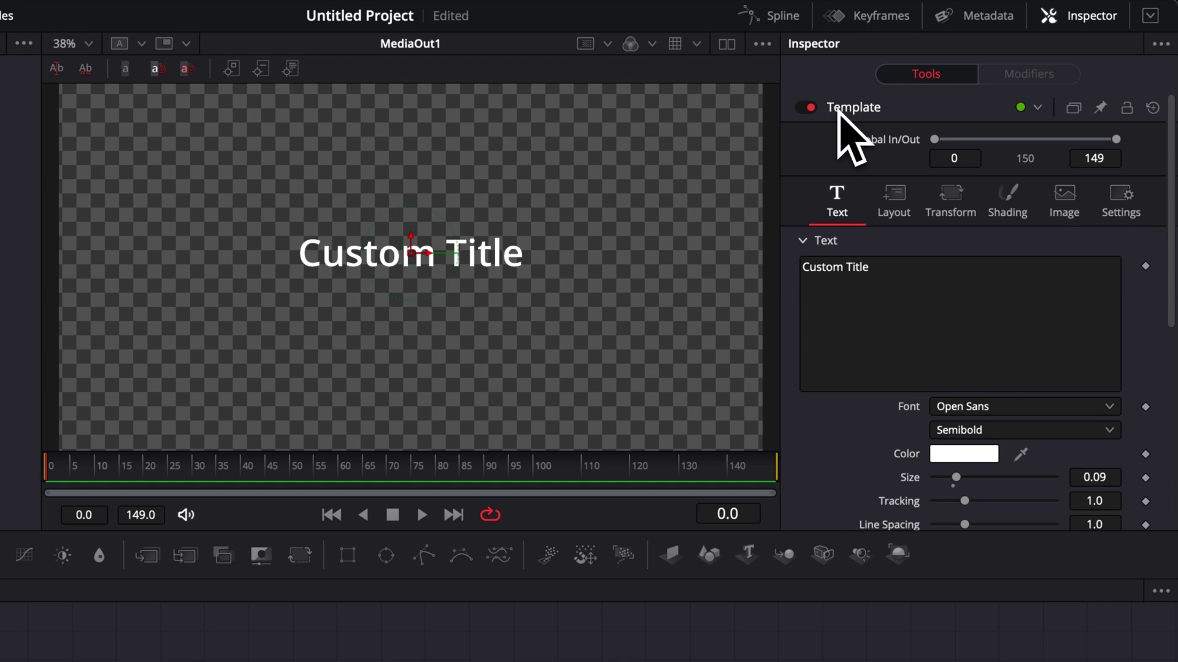
right_click(839, 111)
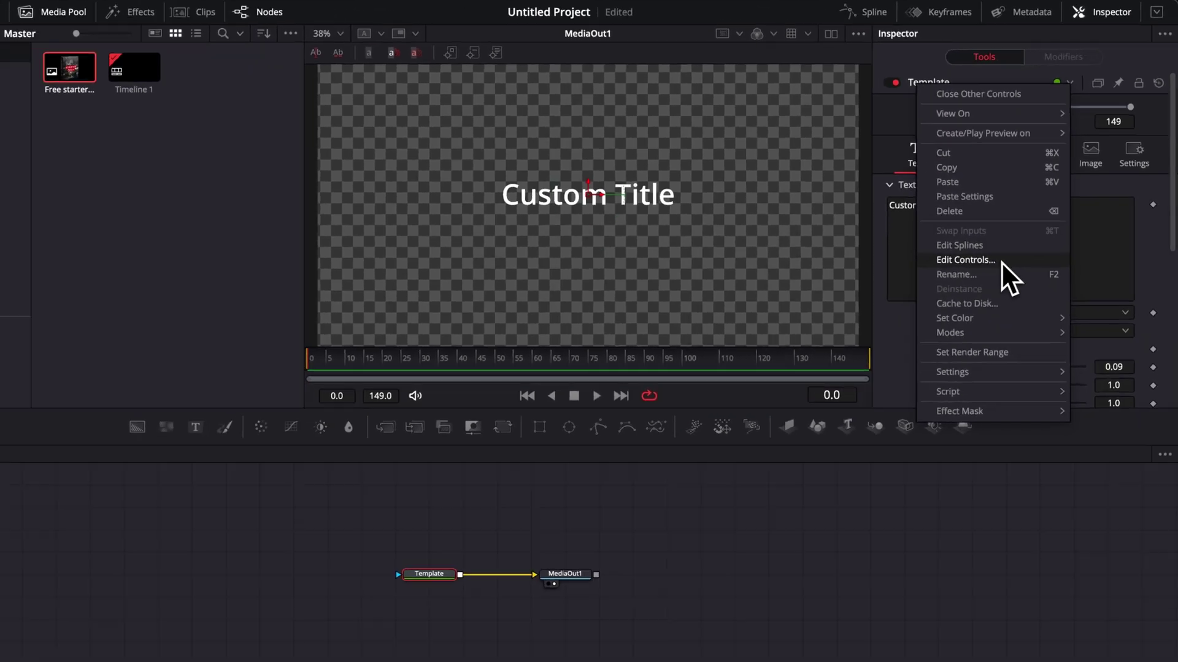
click(878, 338)
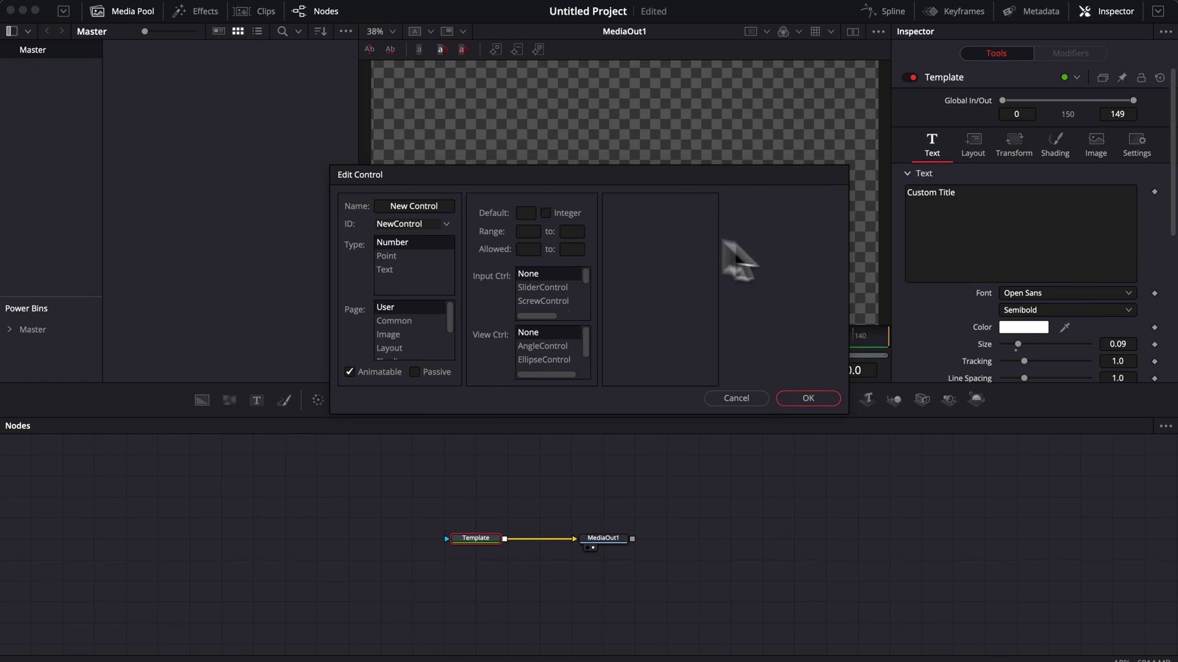
drag(849, 415, 1073, 595)
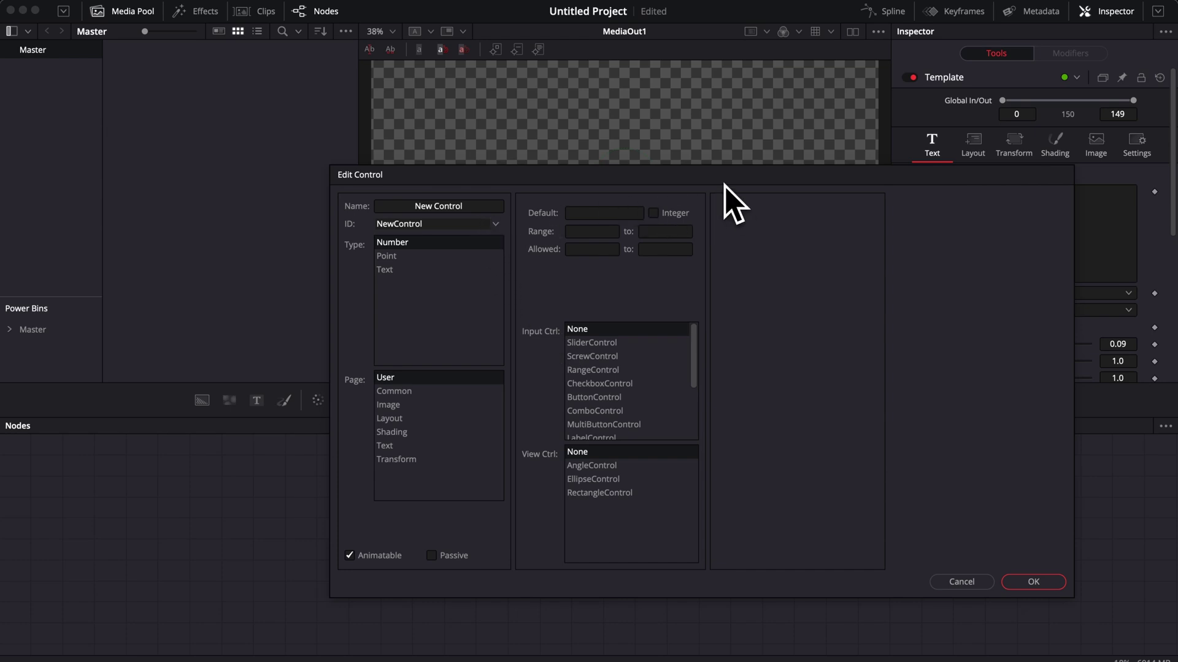
drag(731, 205, 421, 118)
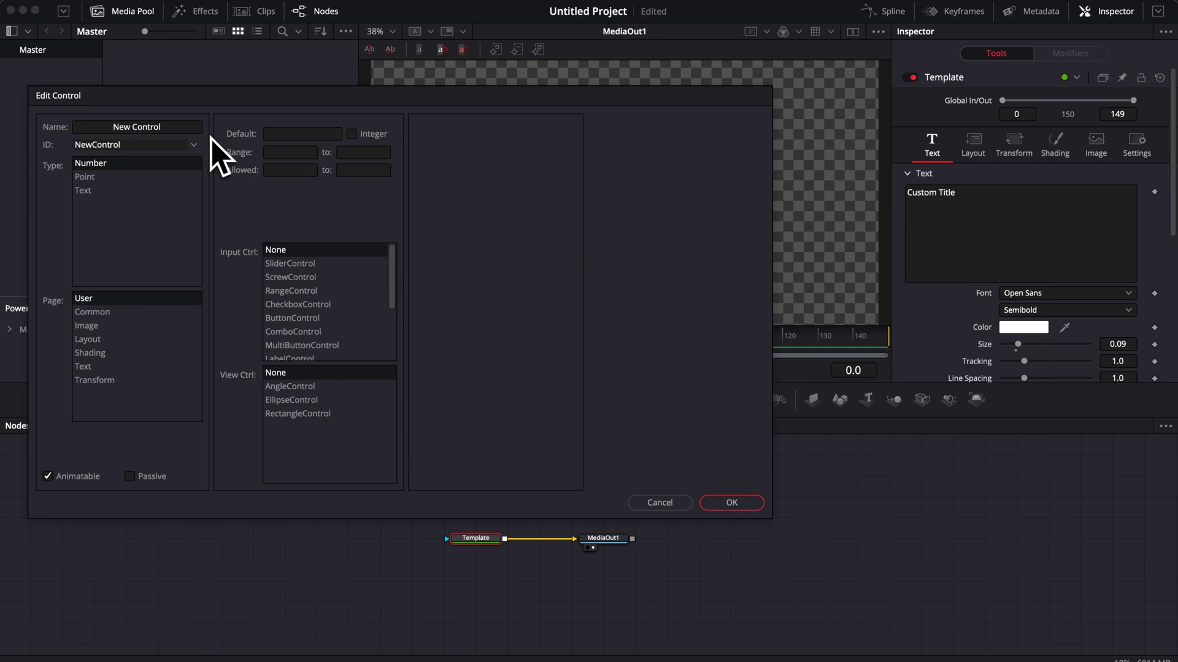
click(170, 128)
drag(172, 128, 107, 128)
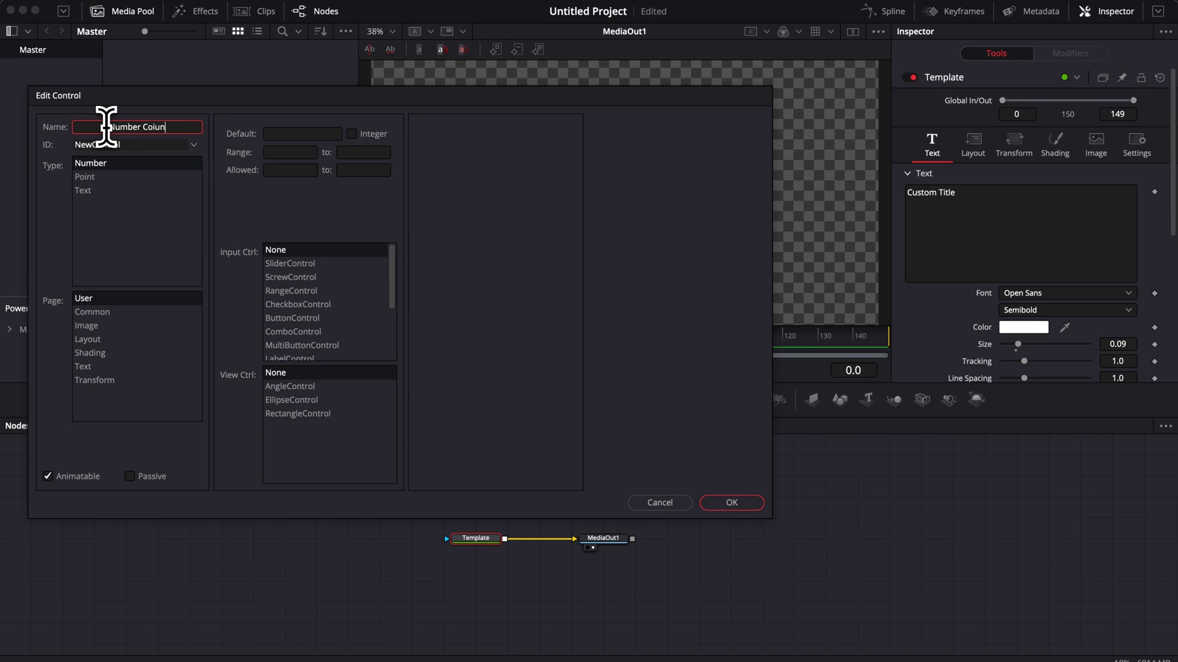
click(151, 127)
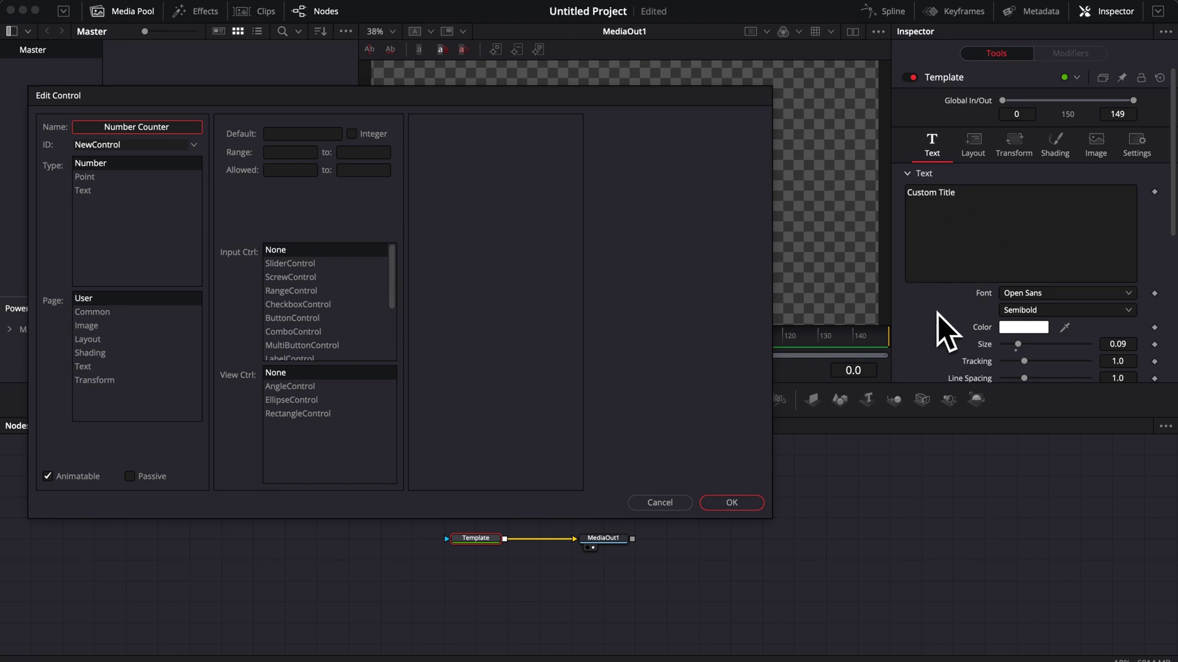
click(93, 368)
click(91, 302)
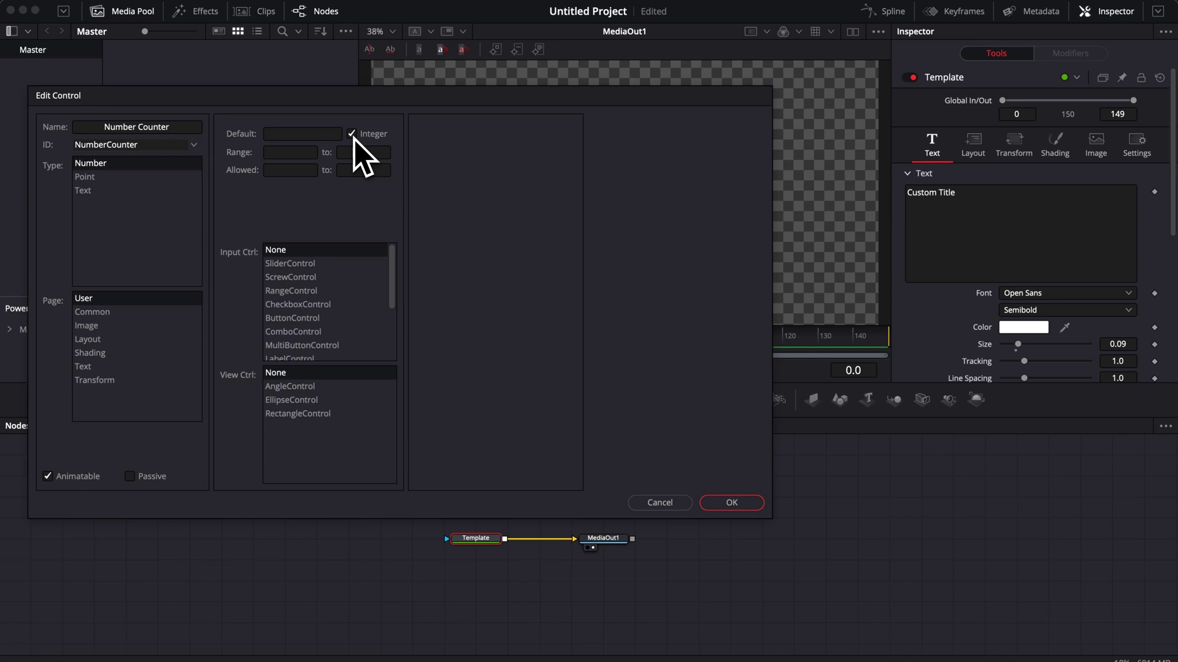
click(309, 152)
text(0)
click(350, 153)
click(311, 263)
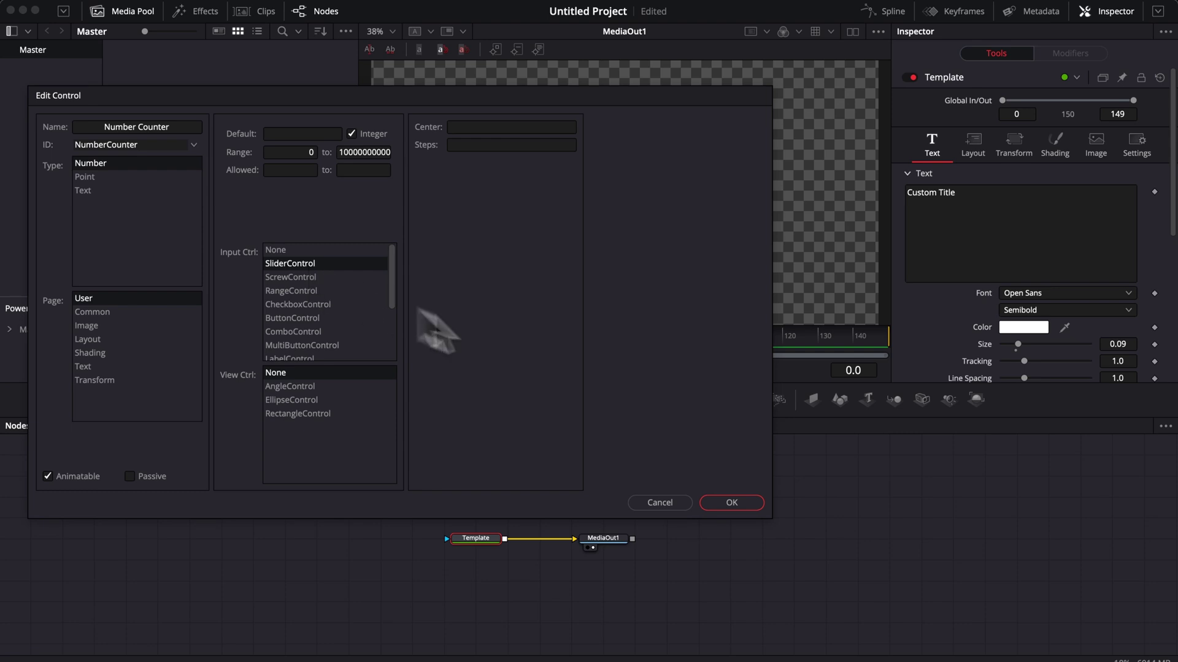
click(743, 502)
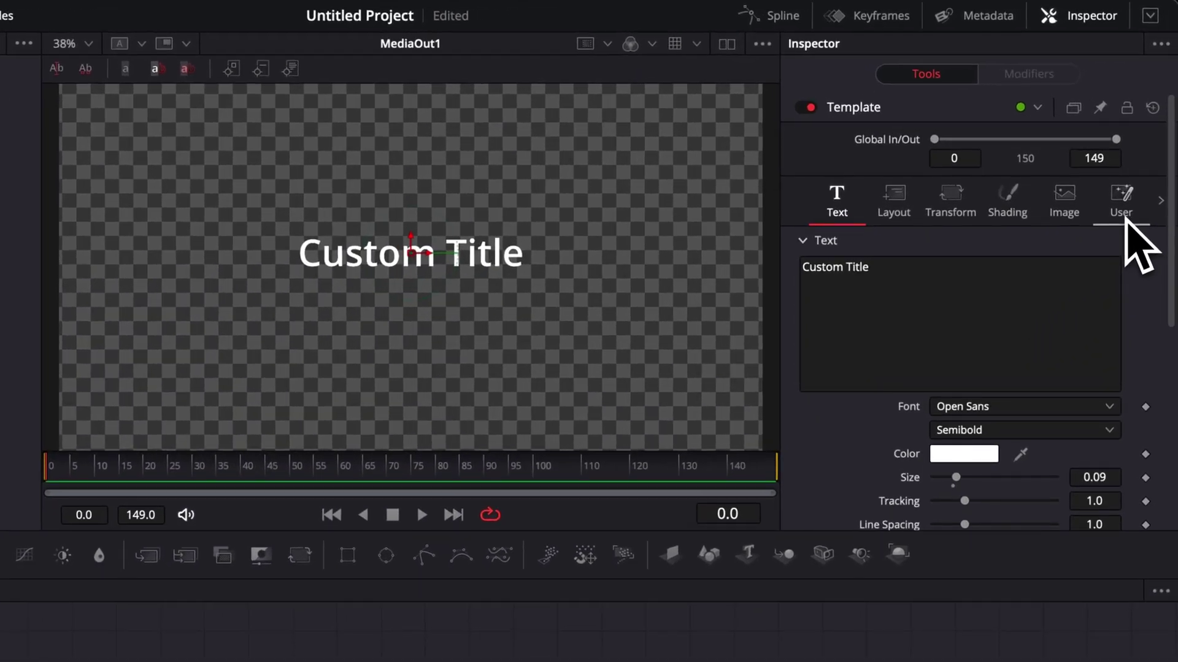
- Test the Number Counter slider on the User page by raising it to 449000, and return it to 0
click(1139, 150)
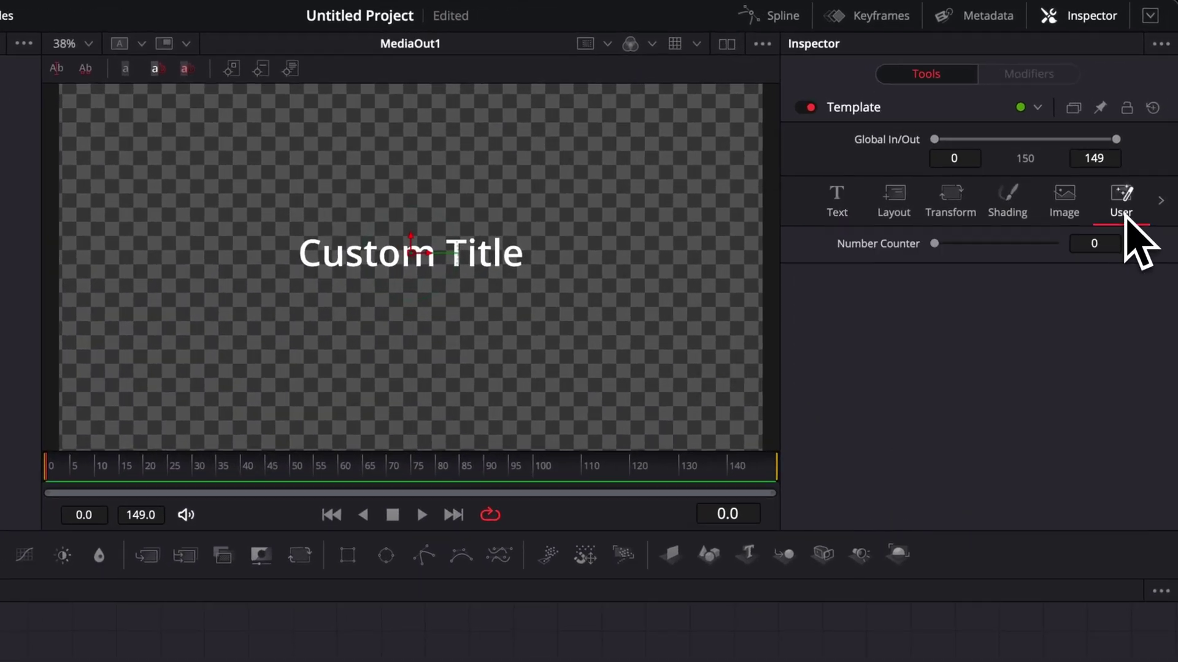
drag(934, 244, 992, 256)
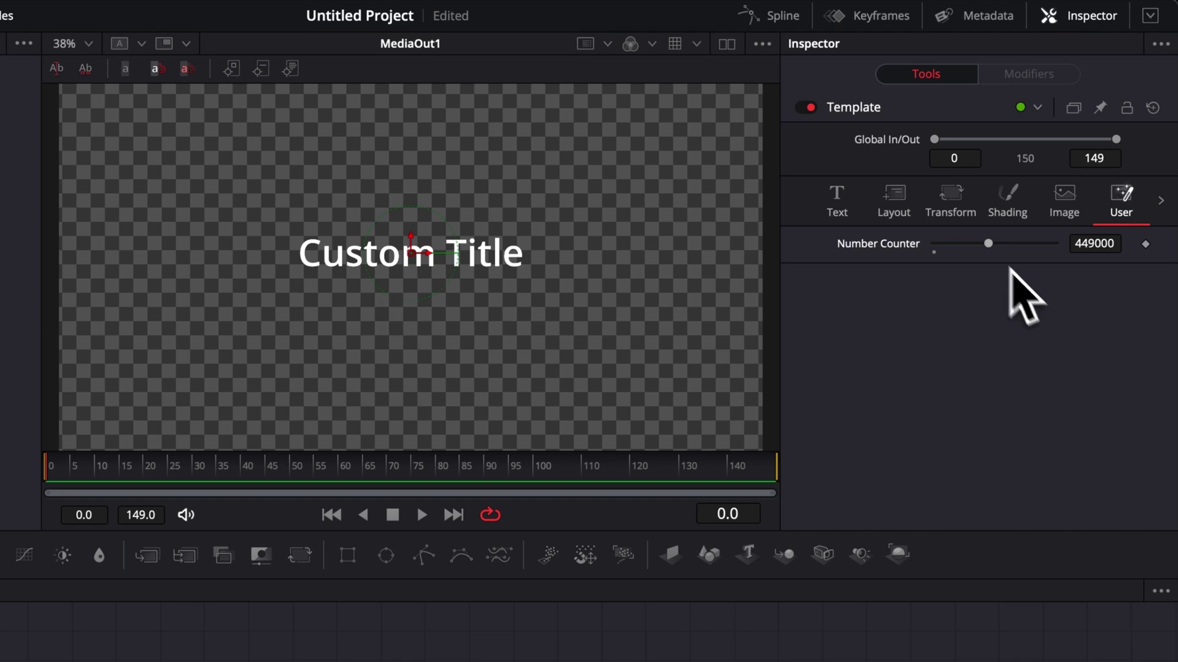
drag(987, 244, 926, 243)
- Add a custom control named Prefix to the Template node, with type Text, TextEditControl input and 1 line
right_click(843, 111)
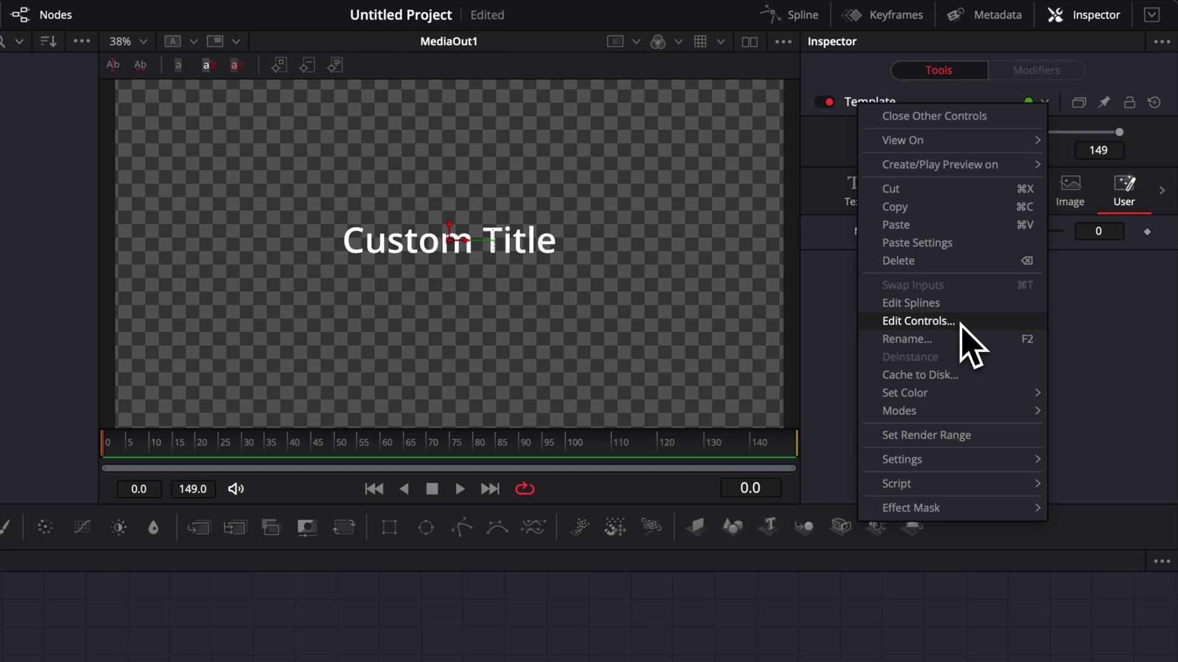
click(964, 338)
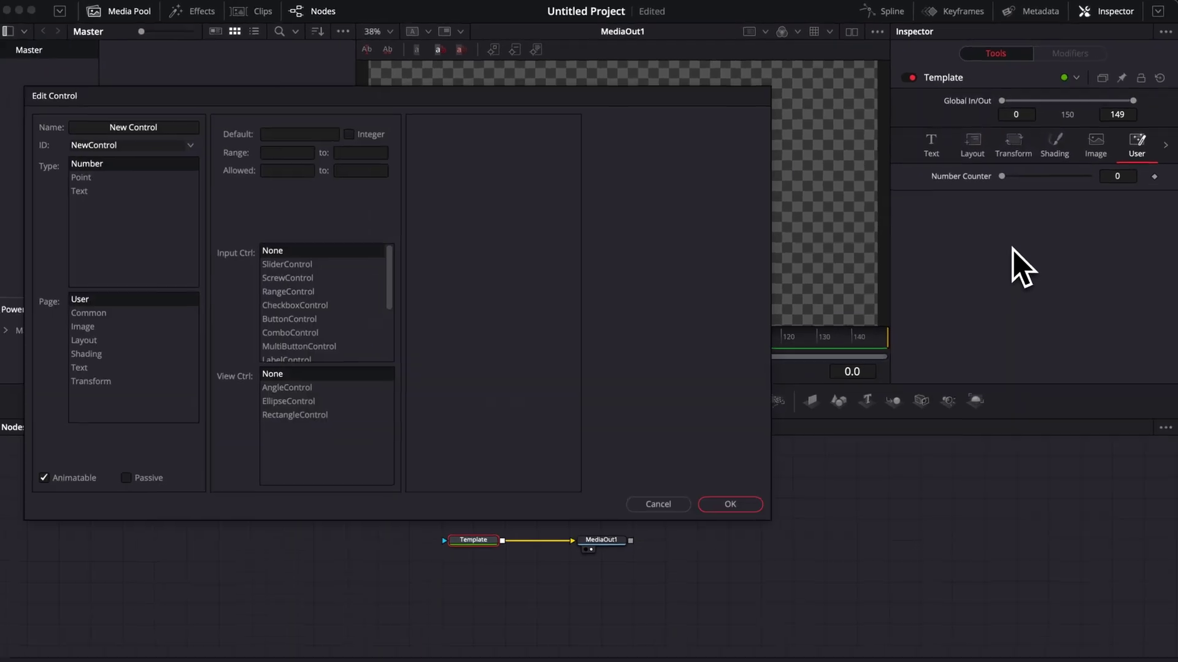
drag(164, 127, 105, 127)
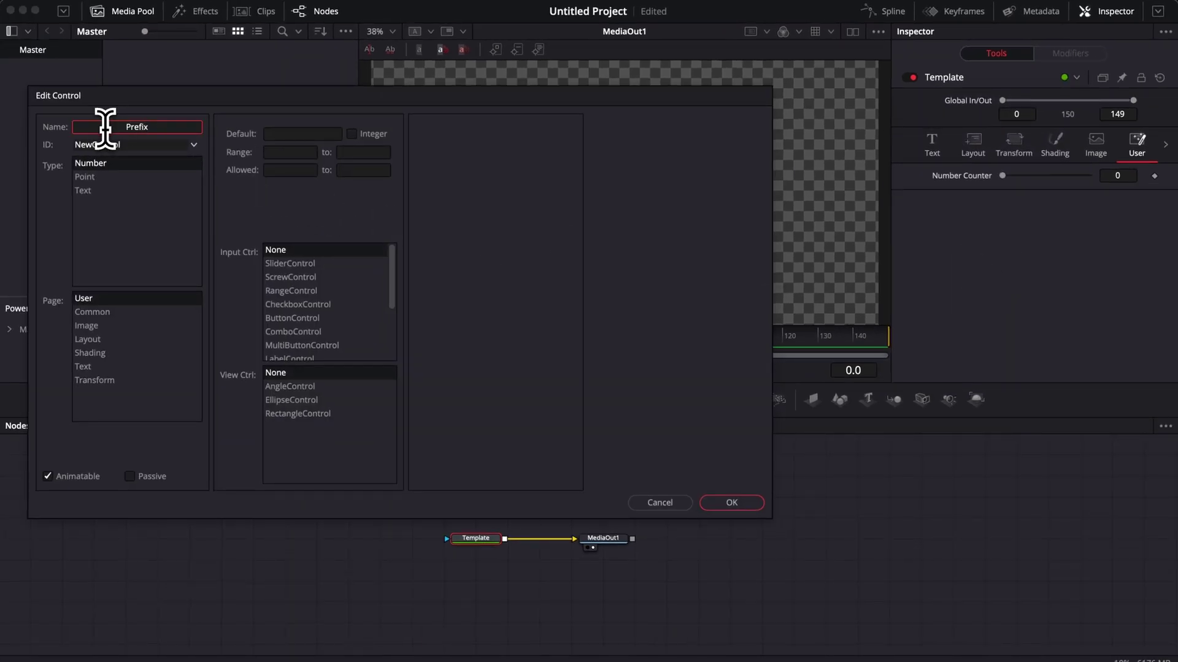
click(95, 193)
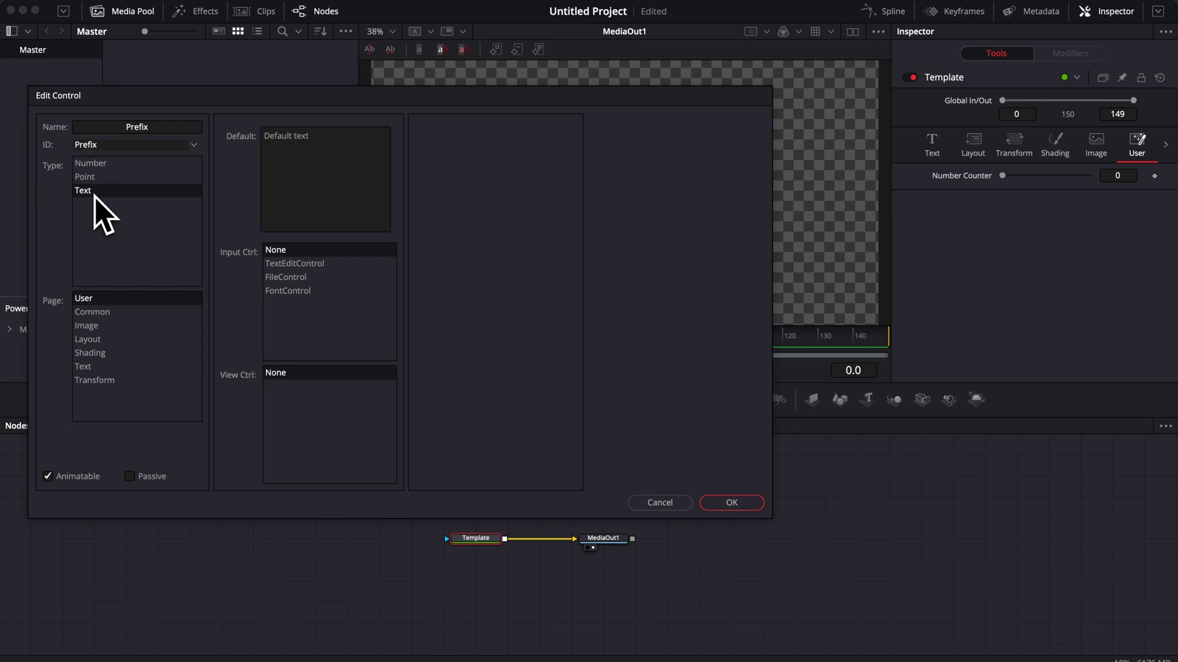
click(315, 268)
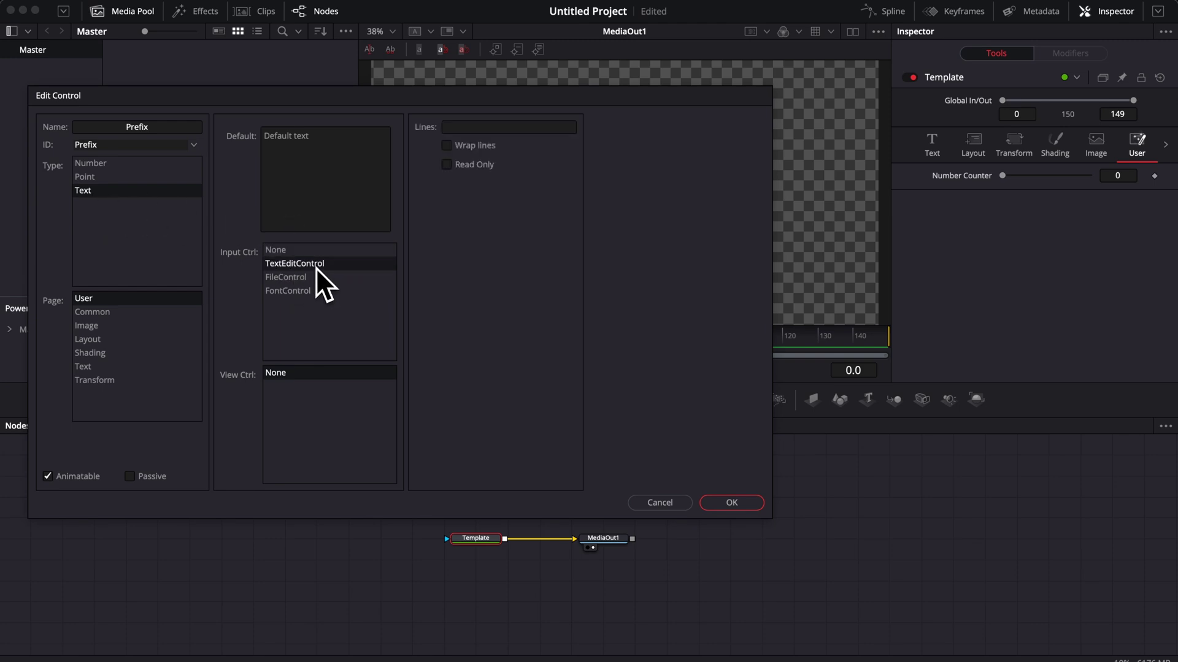
click(465, 129)
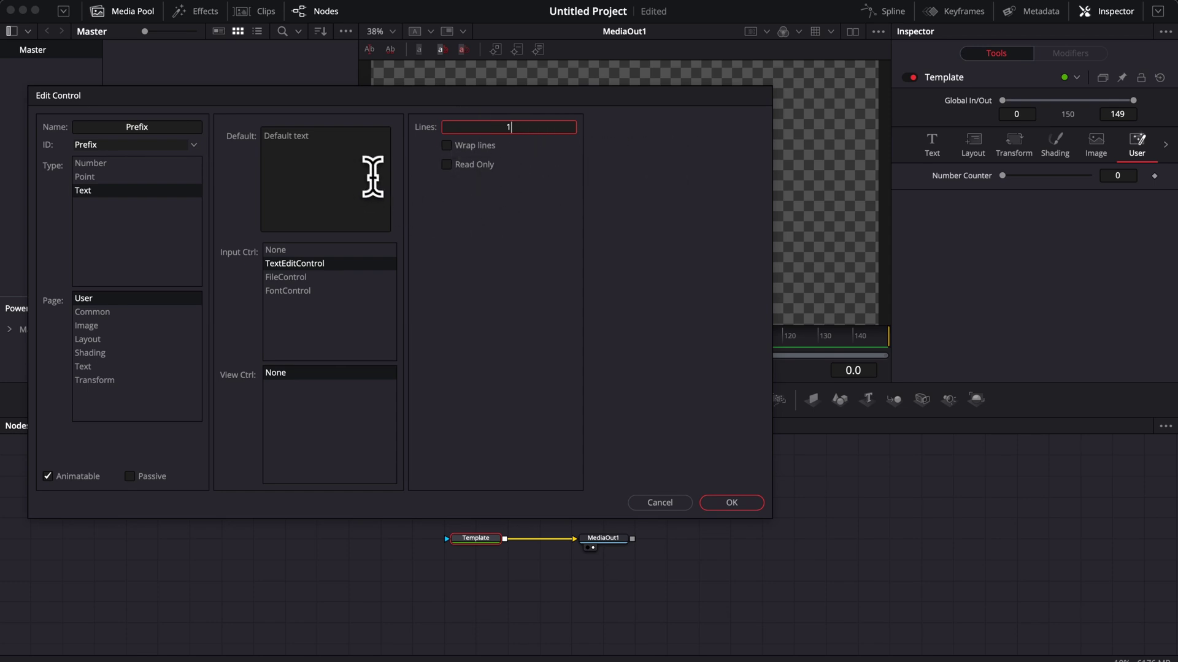
click(730, 503)
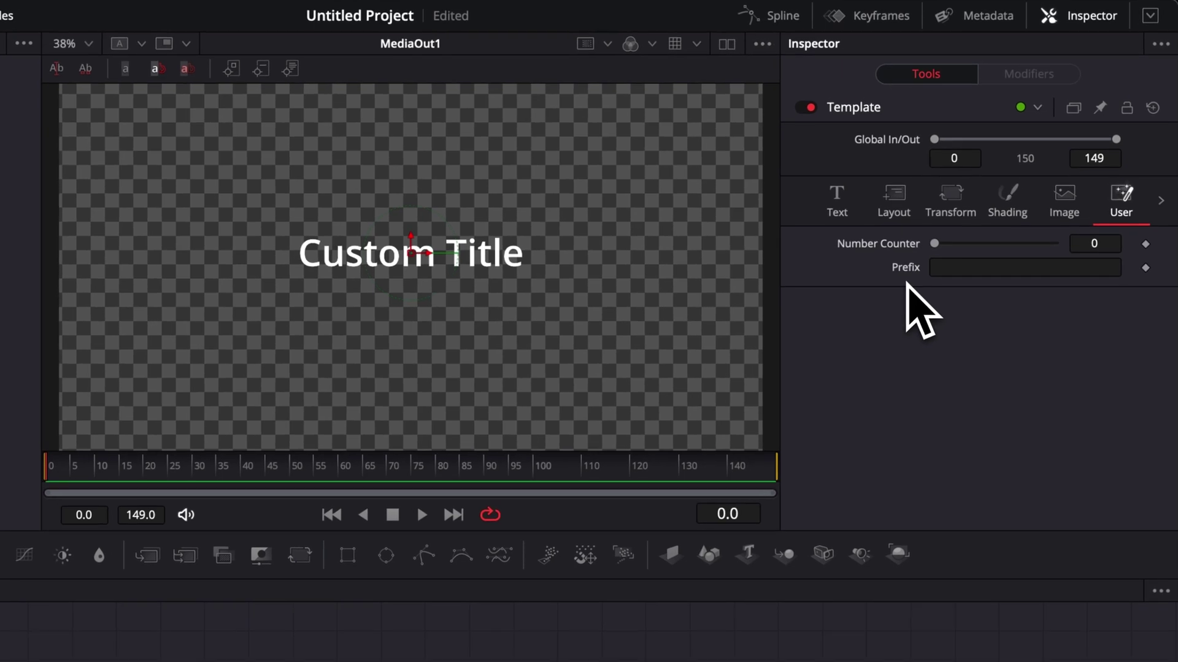
- Add a custom control named Suffix to the Template node, with type Text, TextEditControl input and 1 line
right_click(857, 107)
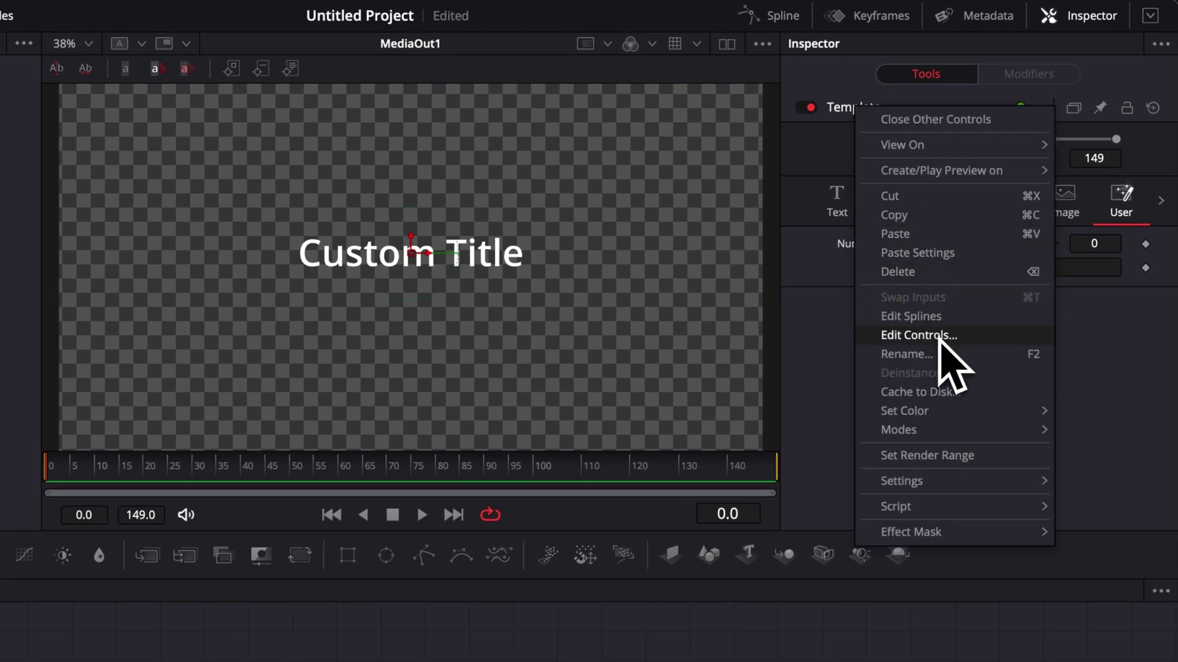
click(1000, 342)
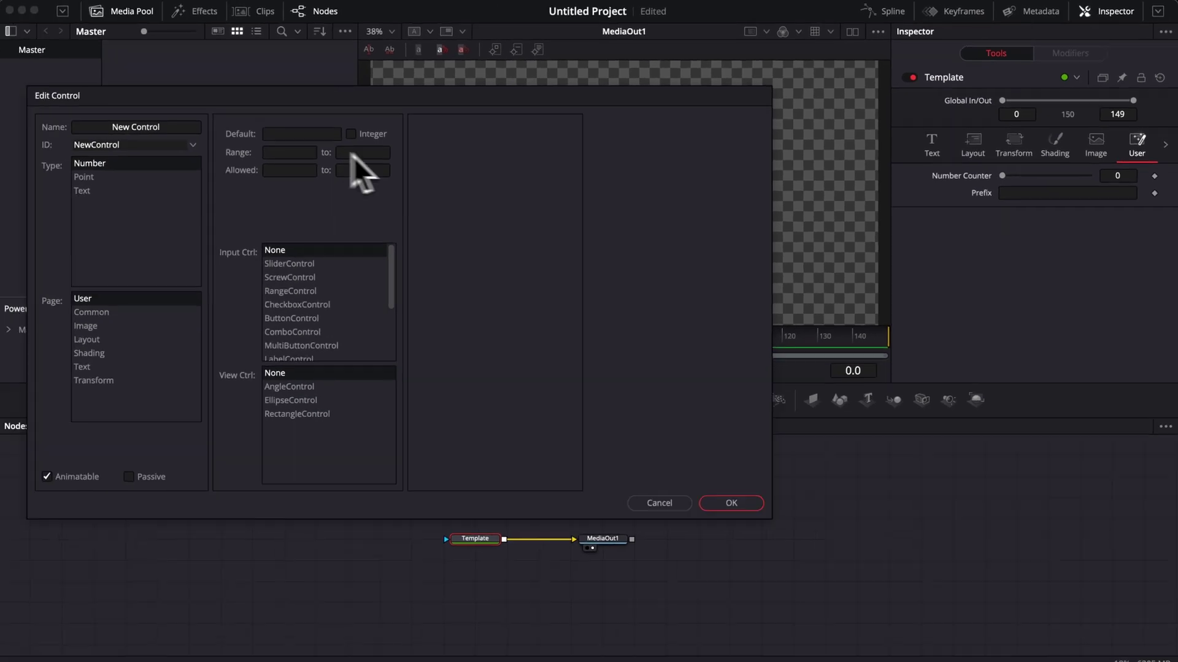
drag(194, 130, 64, 128)
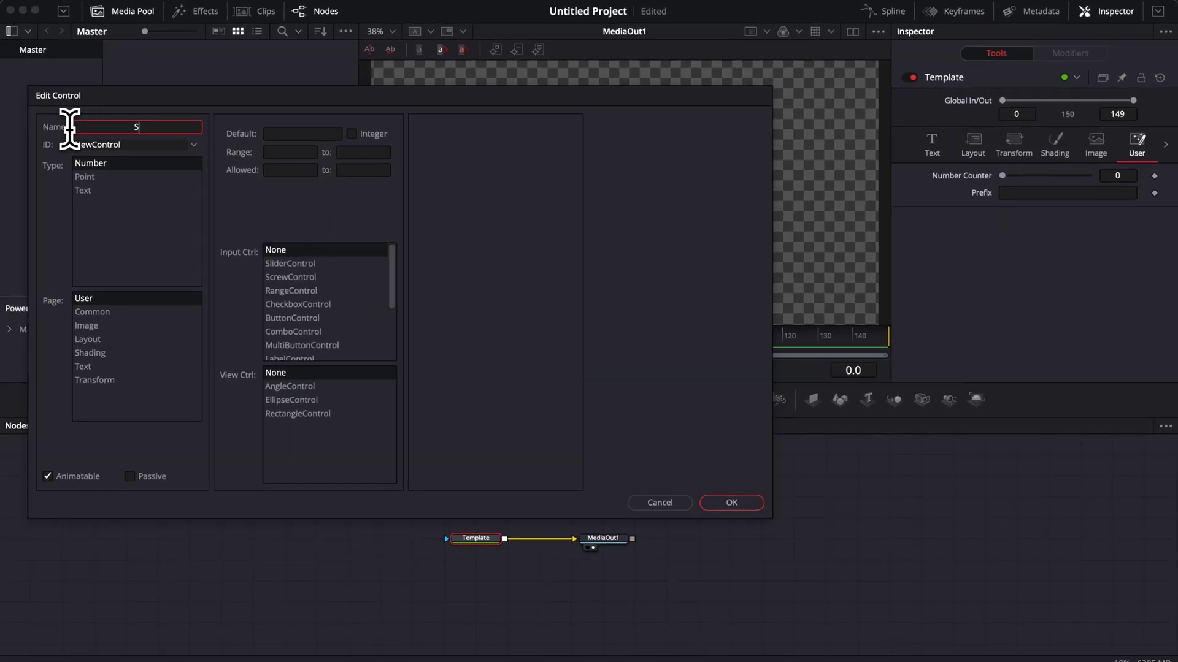
click(99, 192)
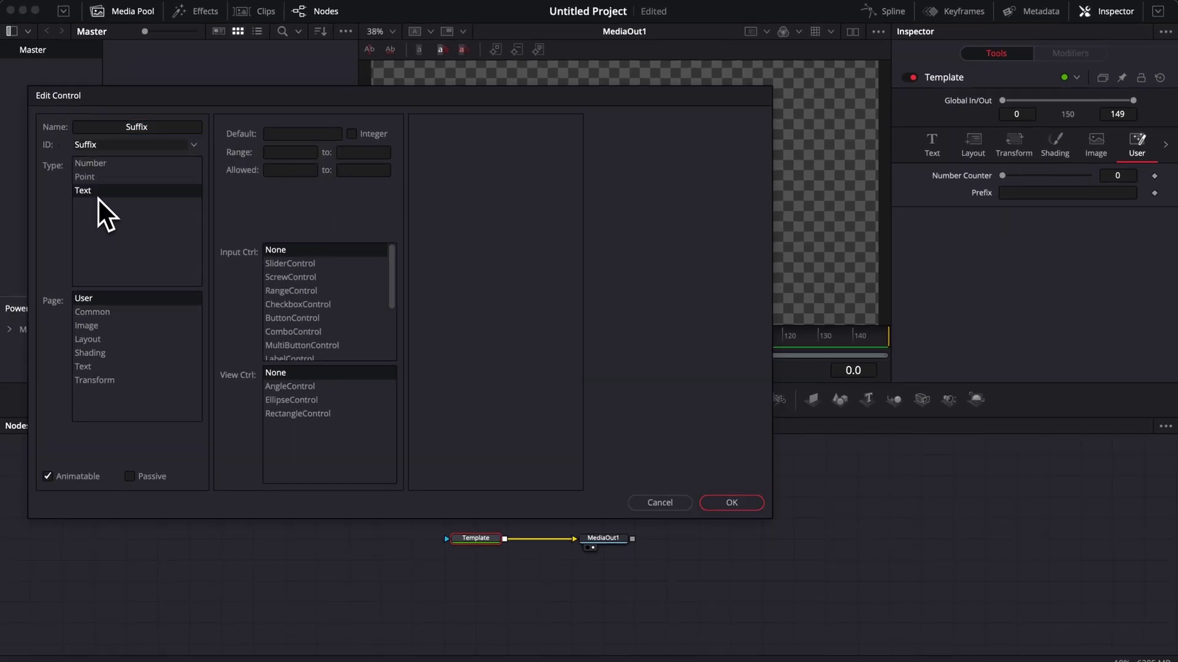
click(313, 268)
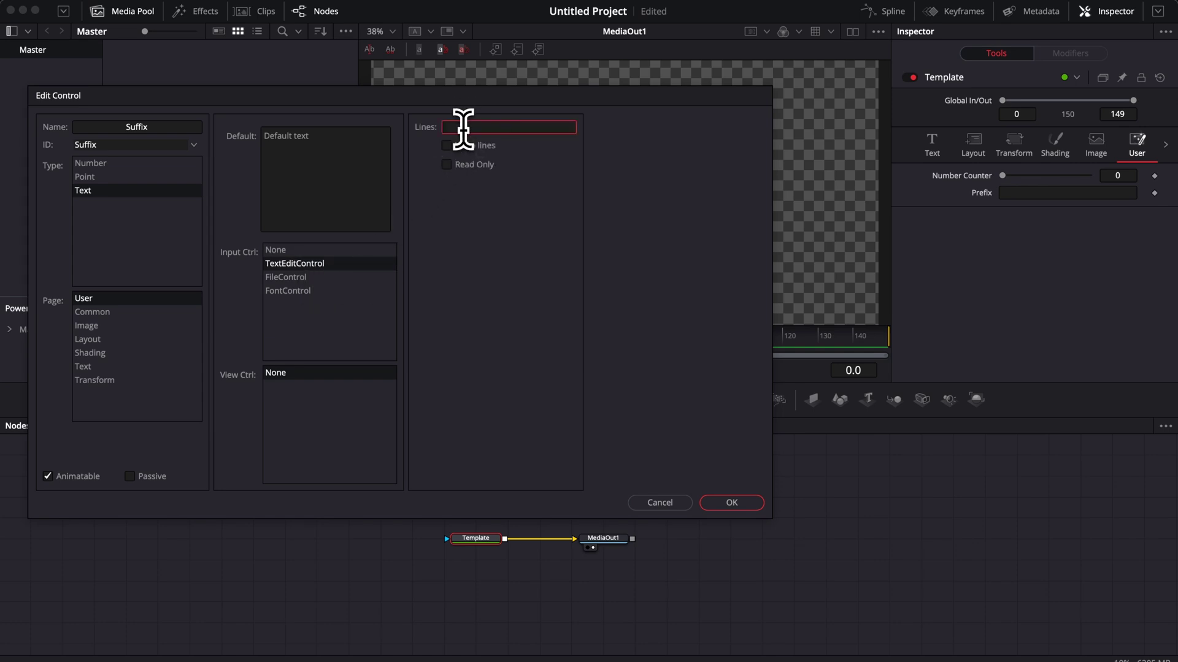
text(1)
click(732, 502)
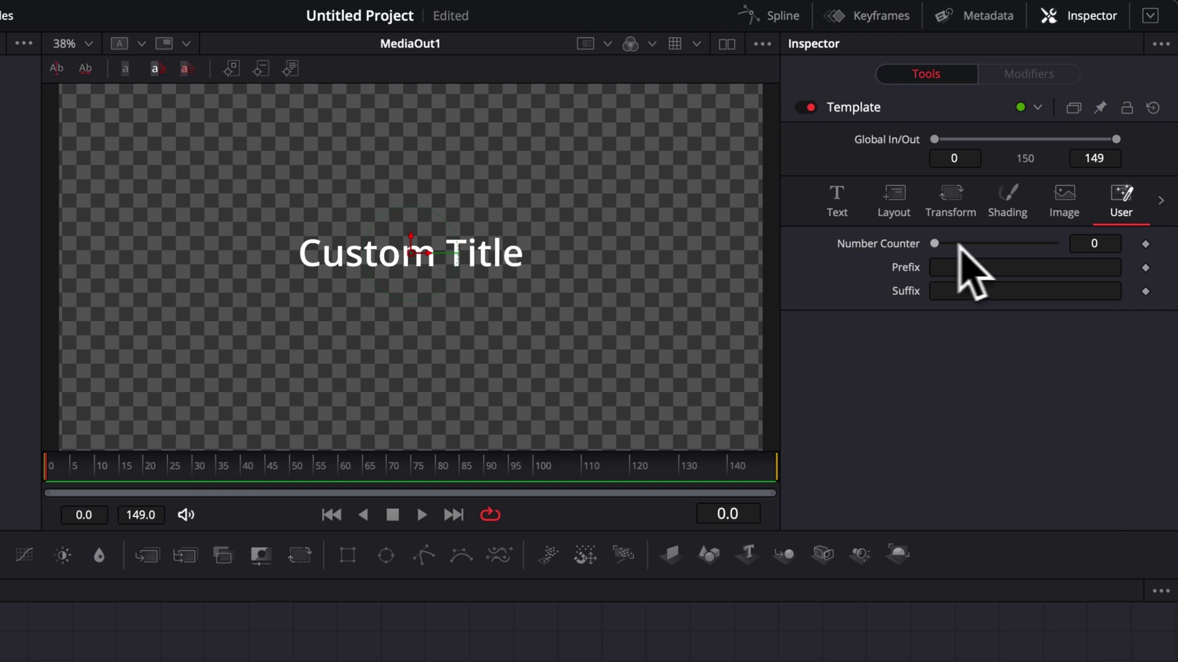
- Set Number Counter to about 197000, the Prefix to "-" and the Suffix to "%"
drag(934, 244, 960, 245)
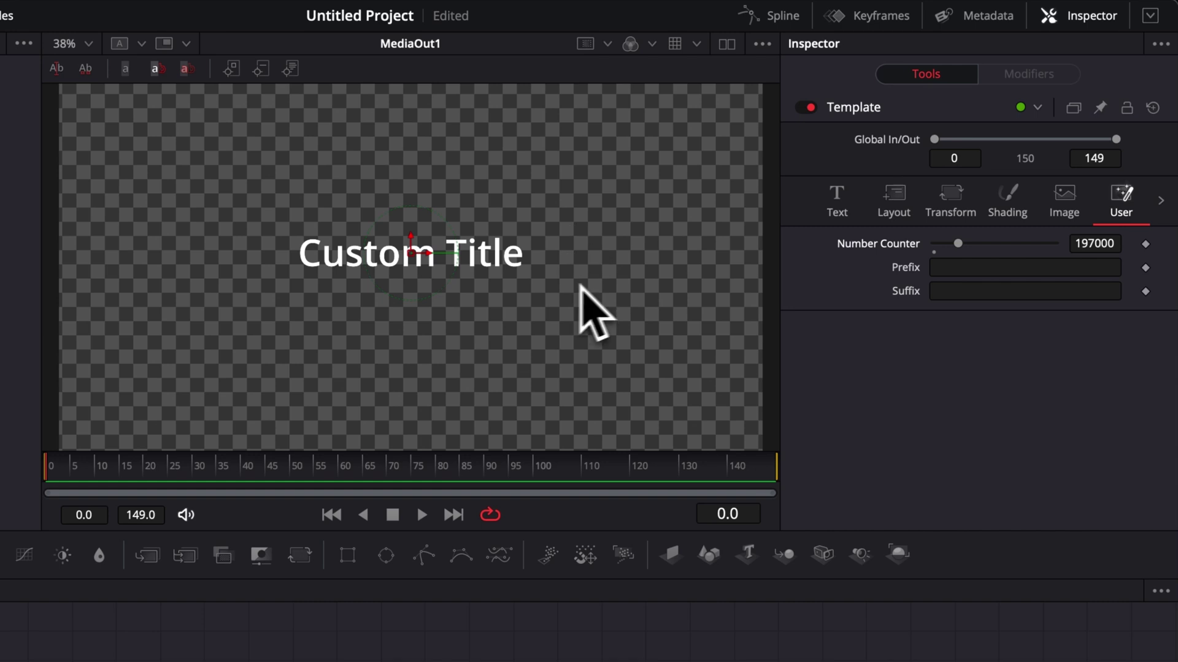
click(1015, 271)
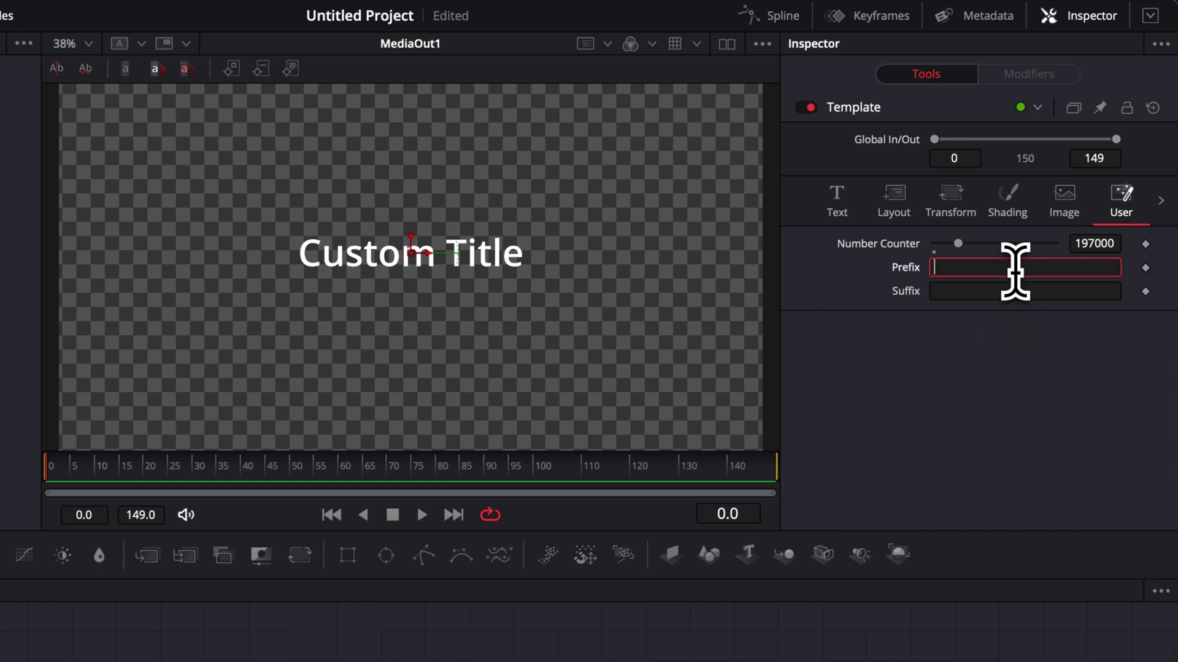
text(-)
click(1004, 287)
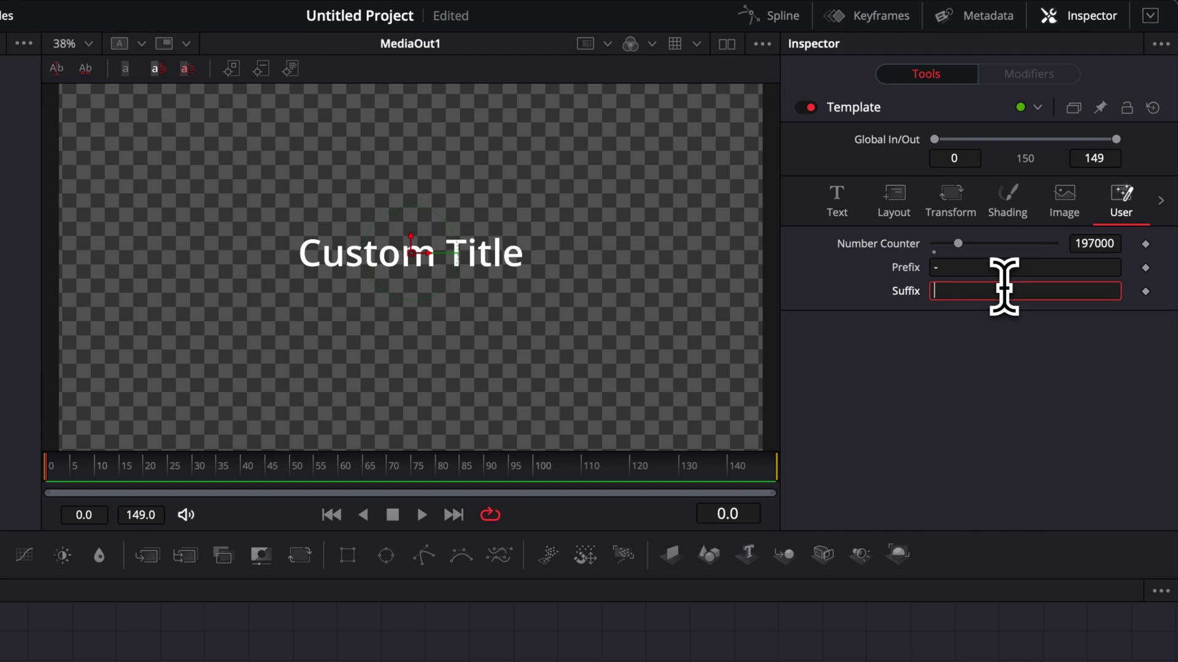
text(%)
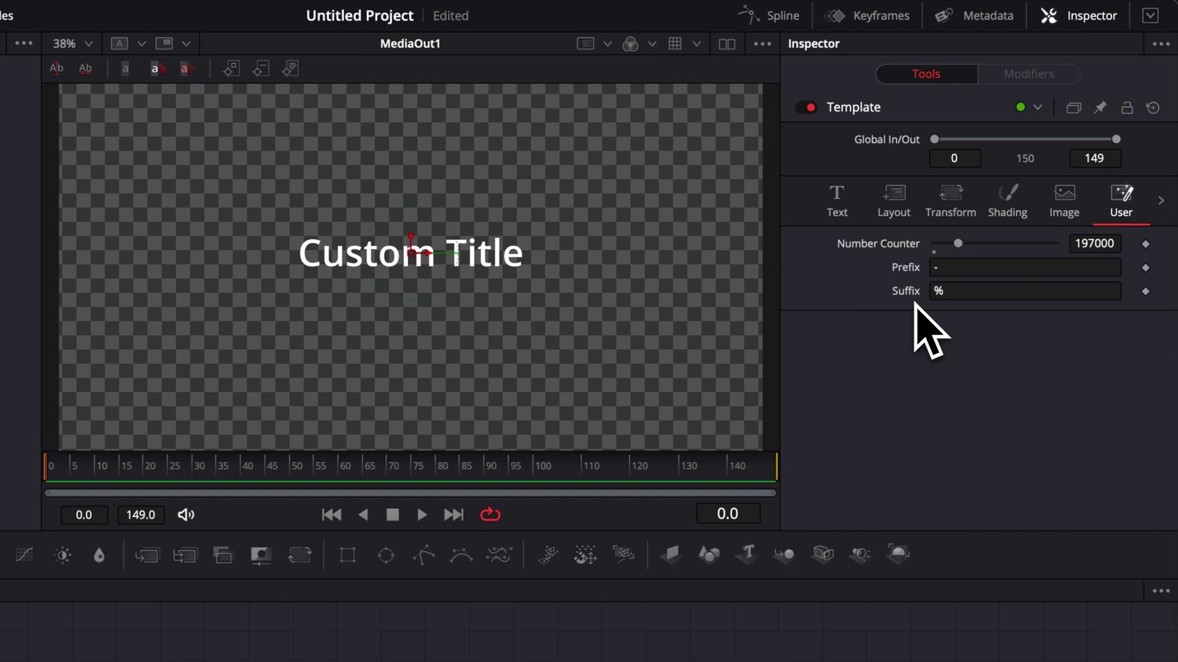
- Add an expression to the Template node's text that reads Prefix.Value
click(840, 212)
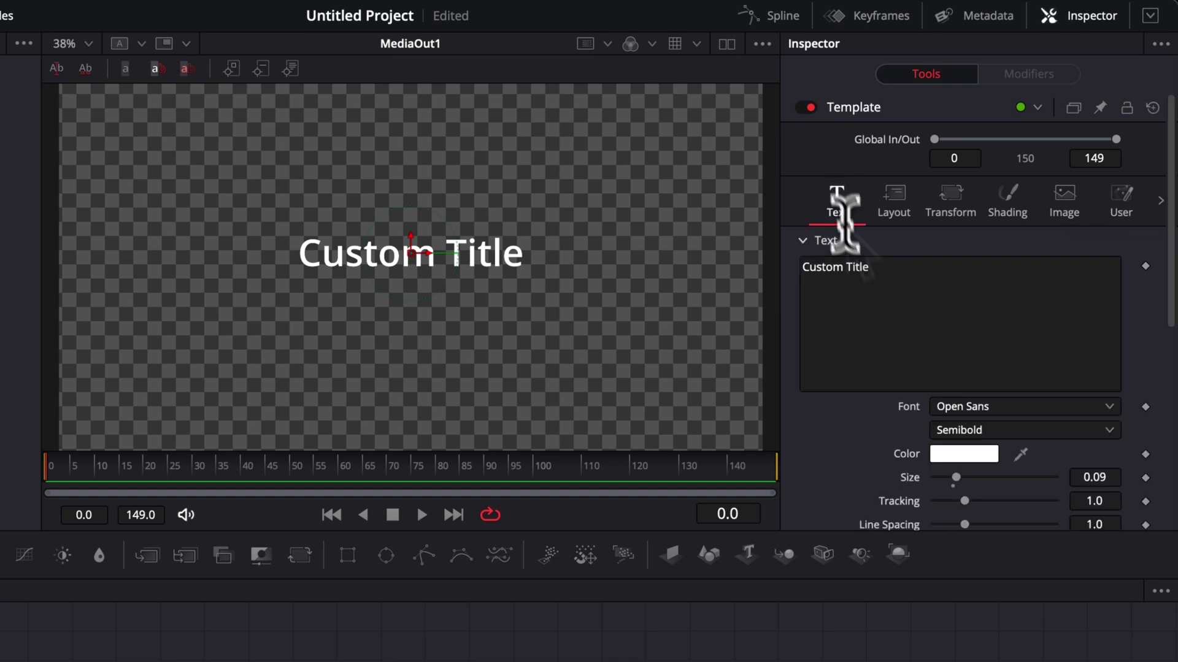
right_click(875, 328)
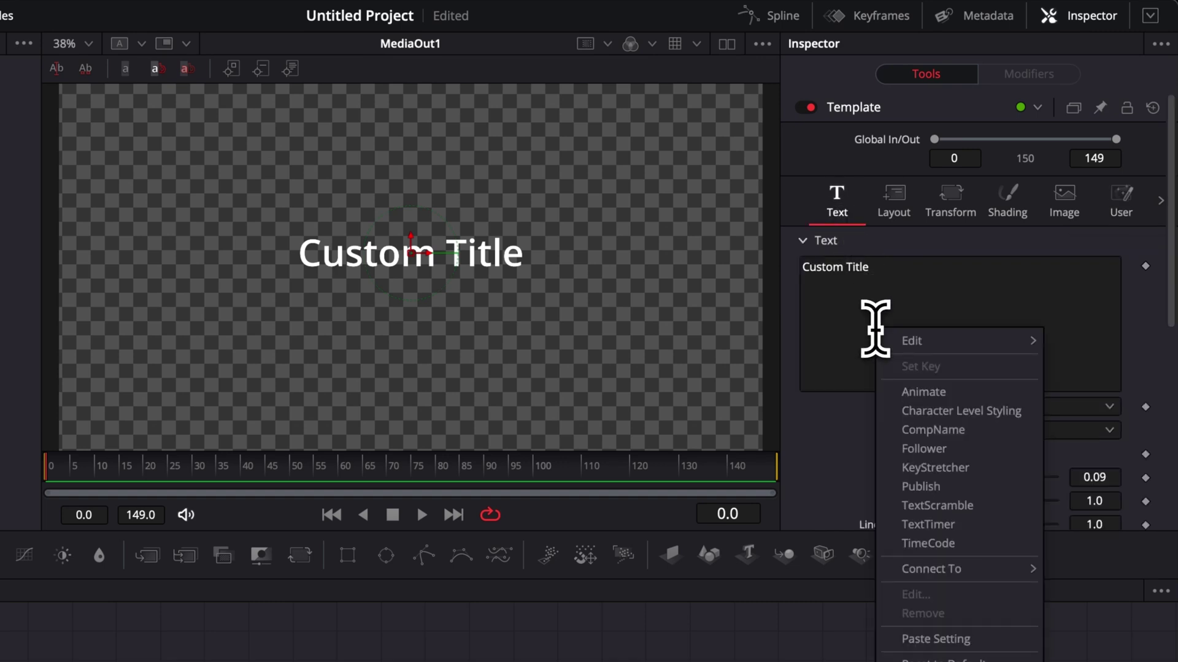
click(885, 331)
right_click(886, 331)
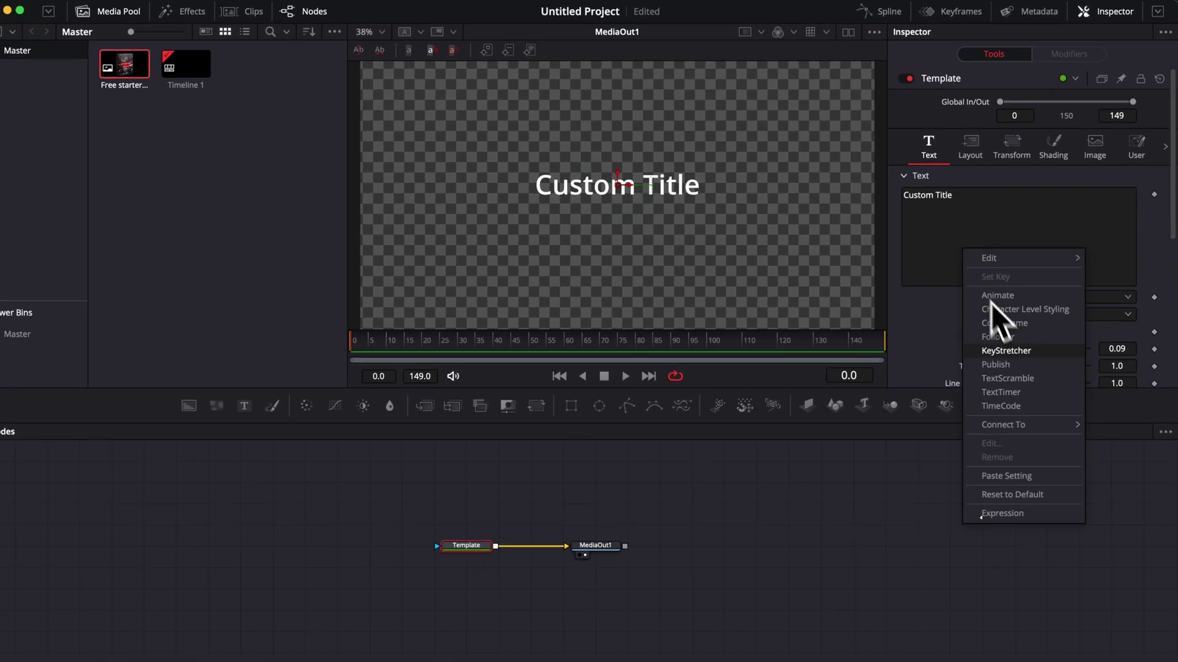
click(1016, 507)
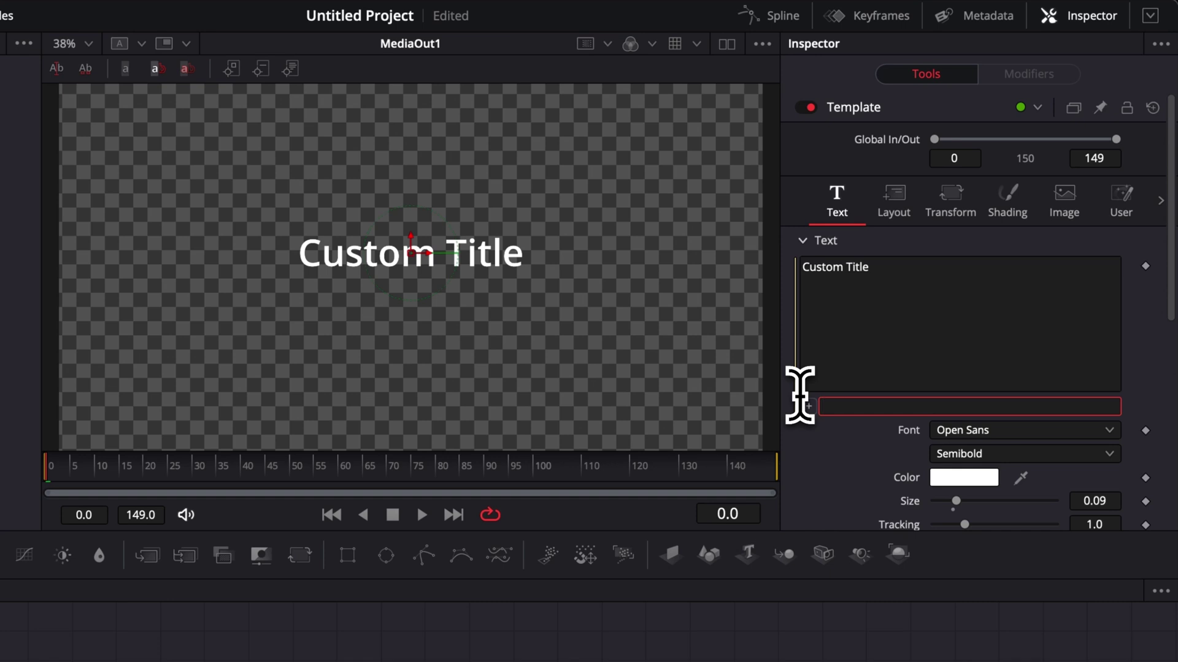
text(Prefi)
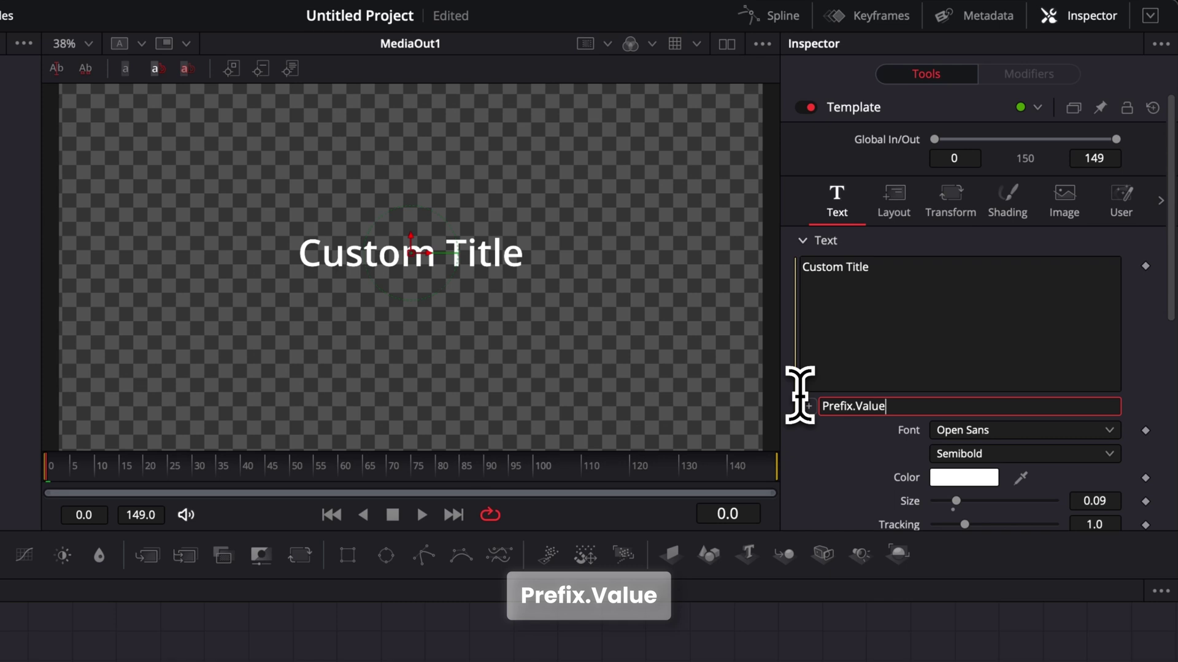
text(x.Value)
key(Return)
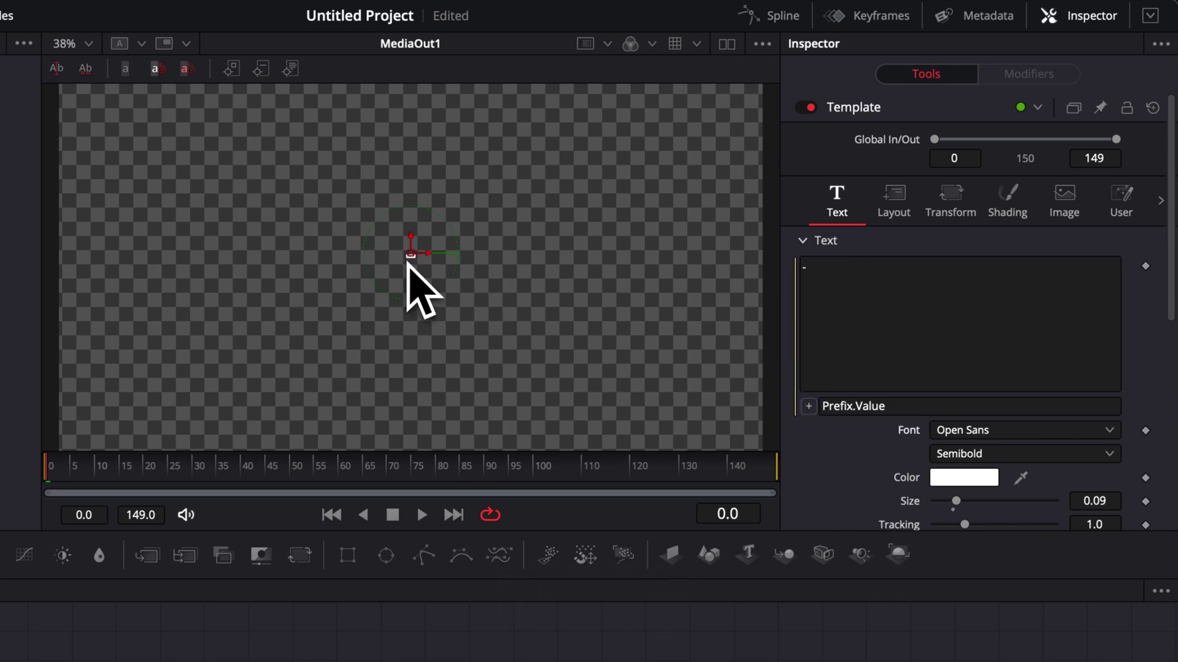
- Extend the text expression to Prefix.Value .. NumberCounter .. Suffix.Value
click(900, 405)
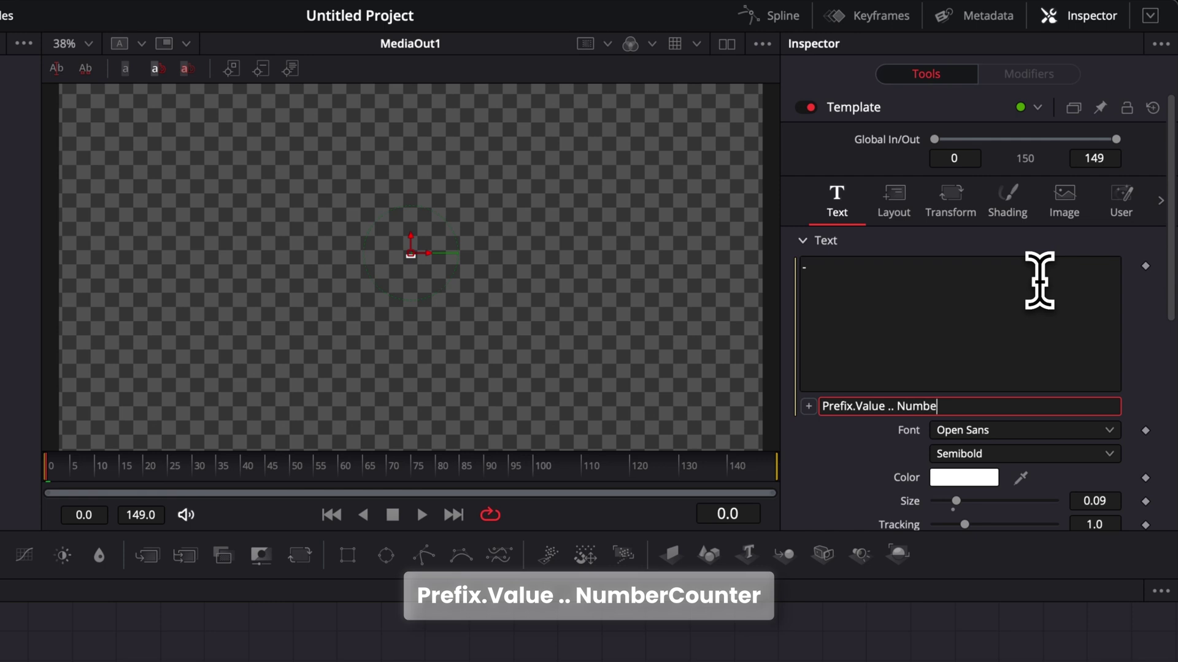
text(er)
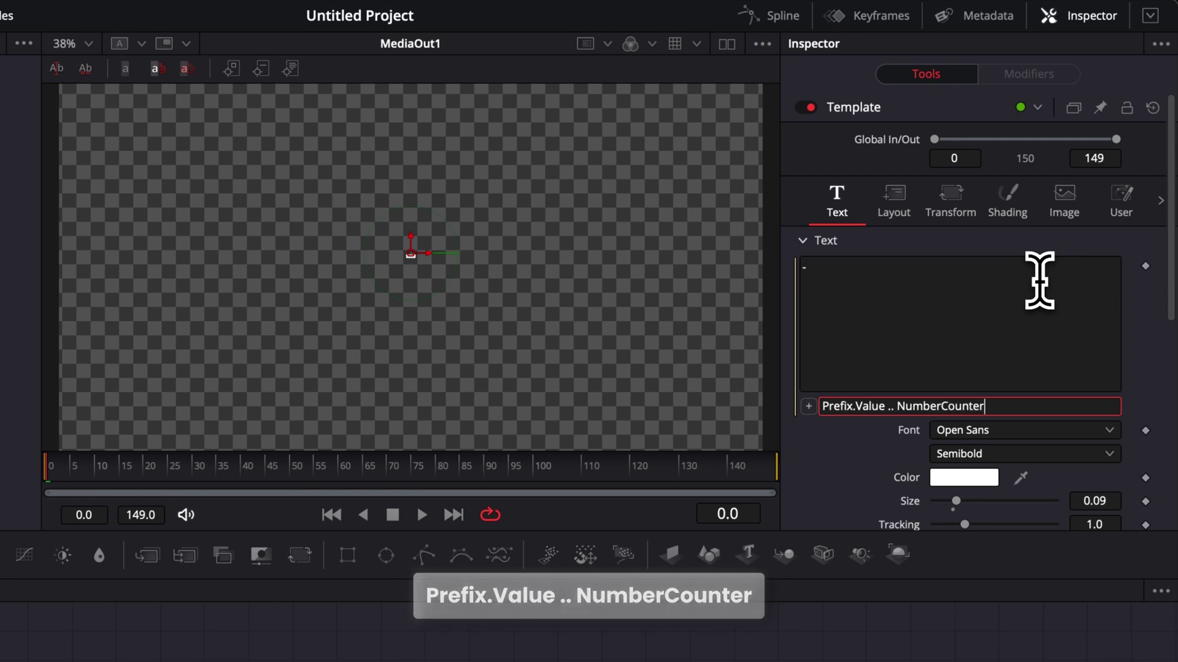
key(Return)
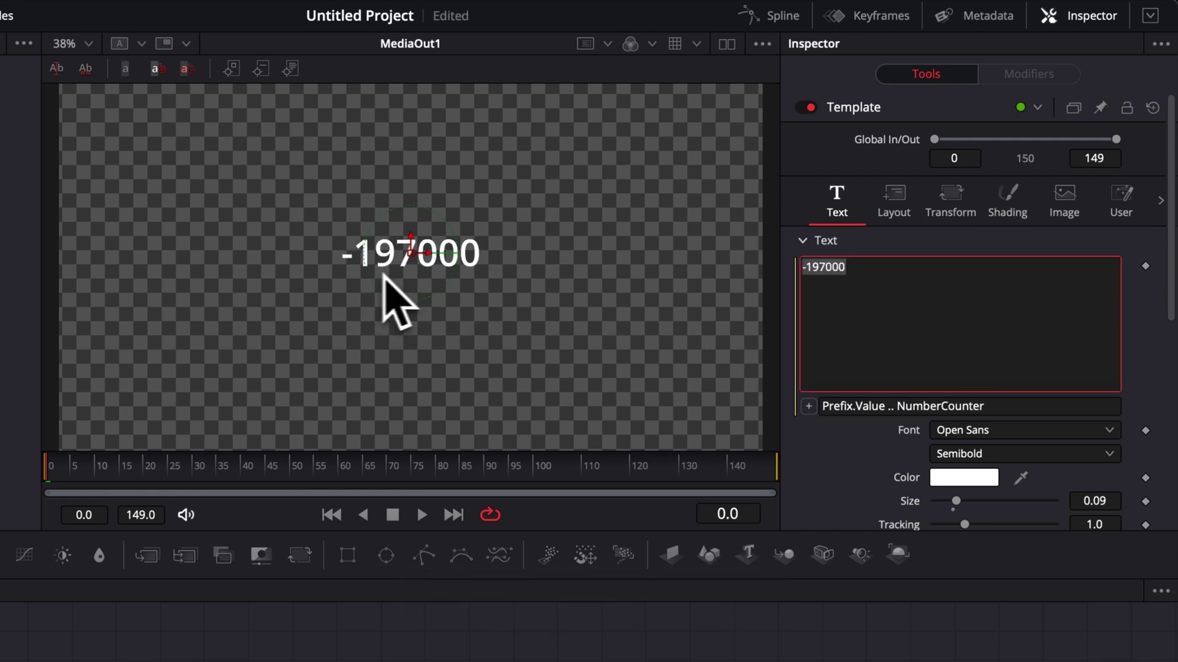
click(1004, 406)
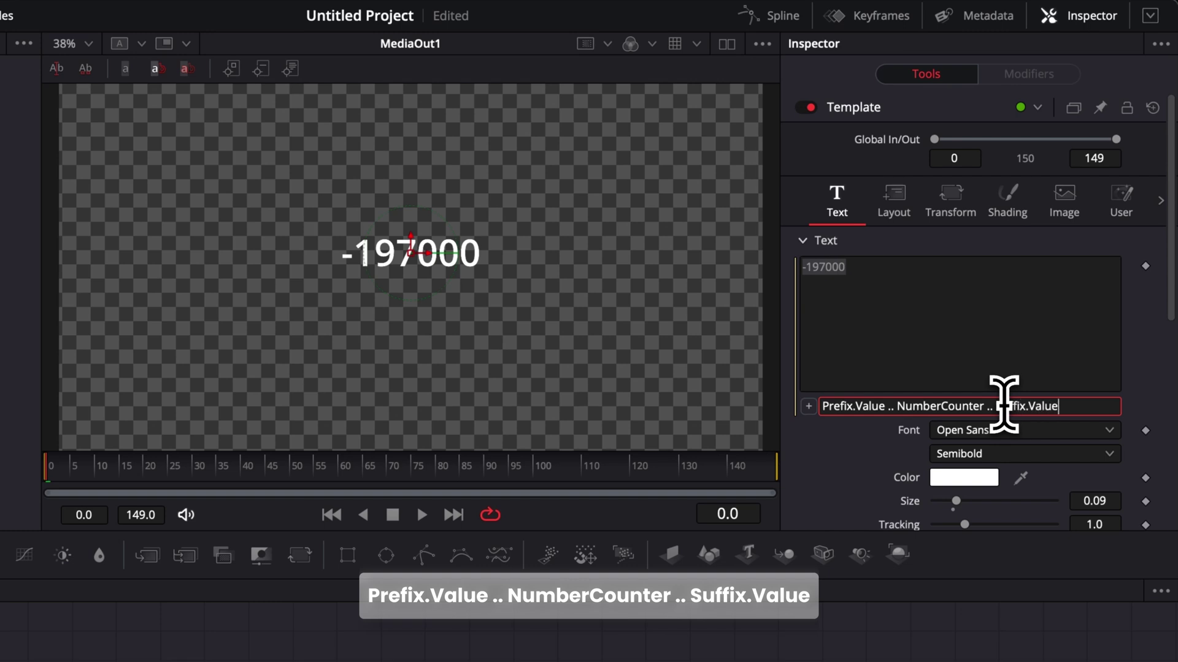
key(Return)
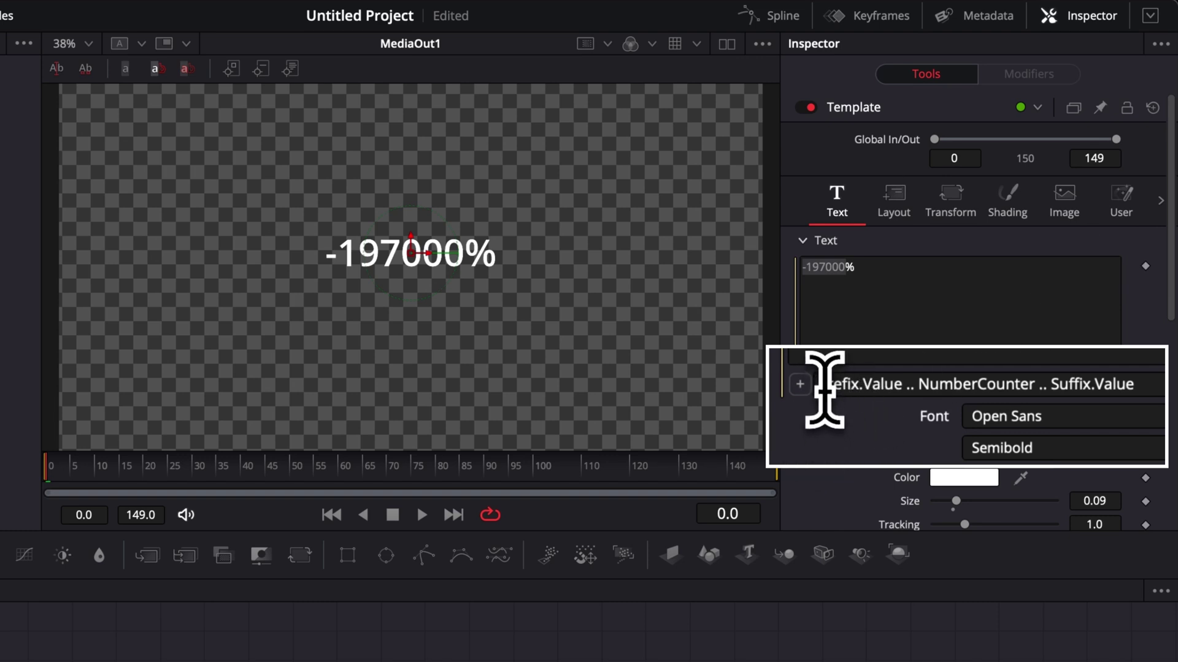
- Try the text expression with a lowercase p in prefix.Value, and check the Prefix field on the User page
click(830, 391)
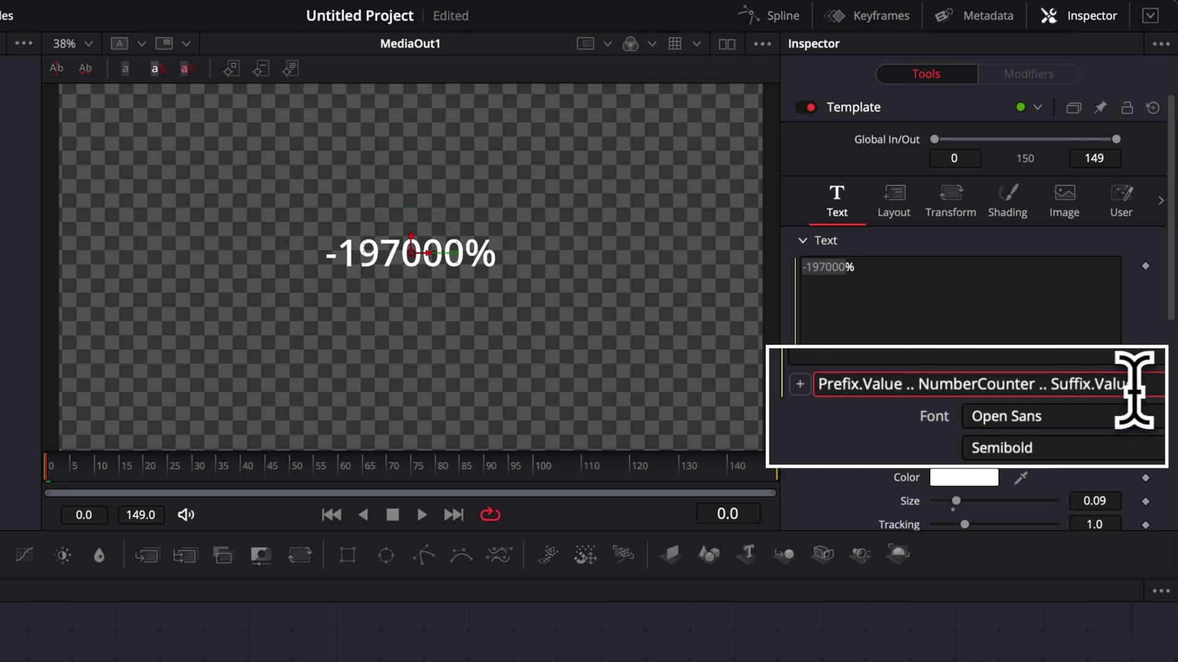
key(BackSpace)
text(p)
key(Return)
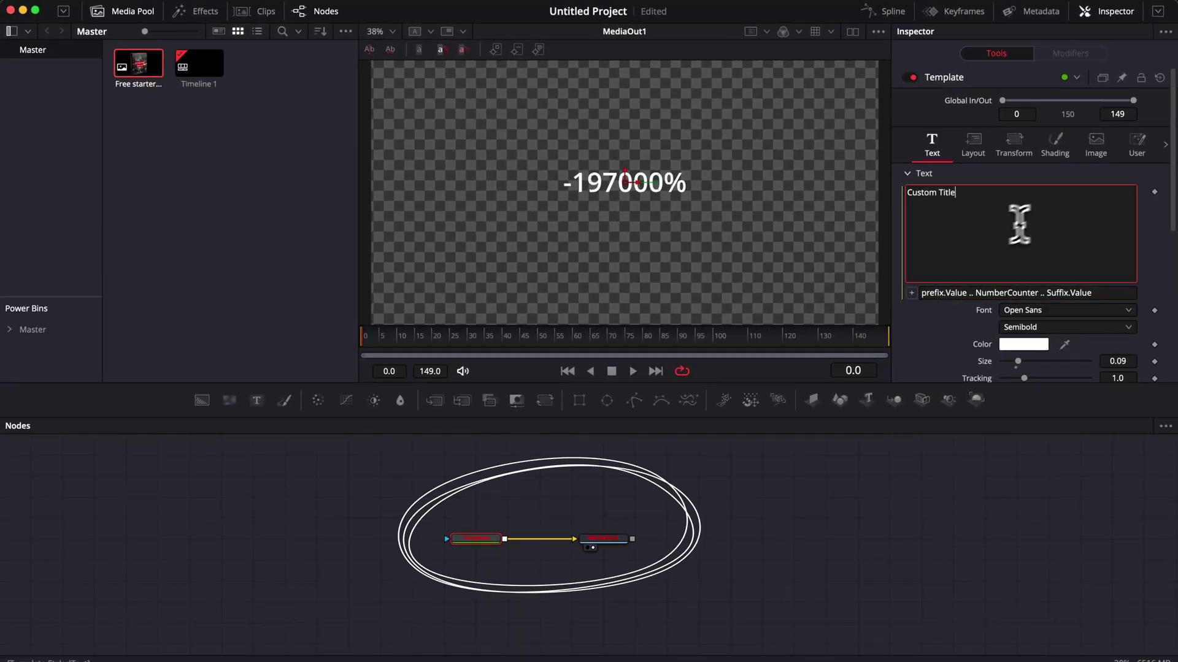
click(1125, 156)
click(1020, 192)
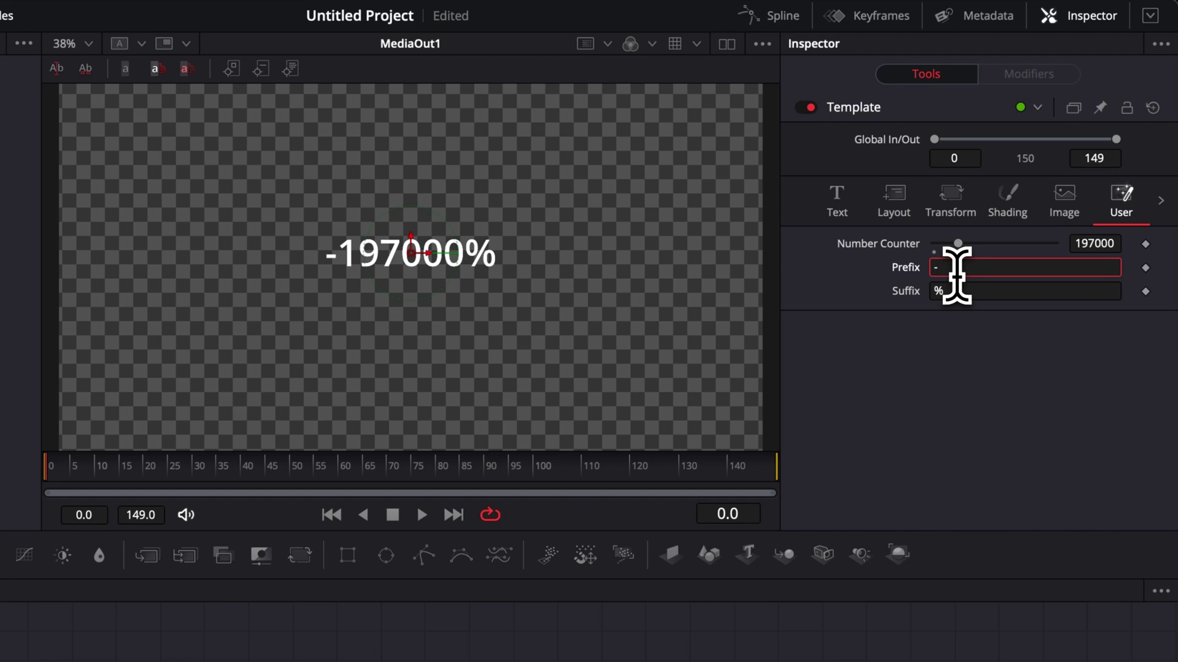
- Restore the capital P of Prefix.Value in the text expression
click(836, 216)
click(825, 407)
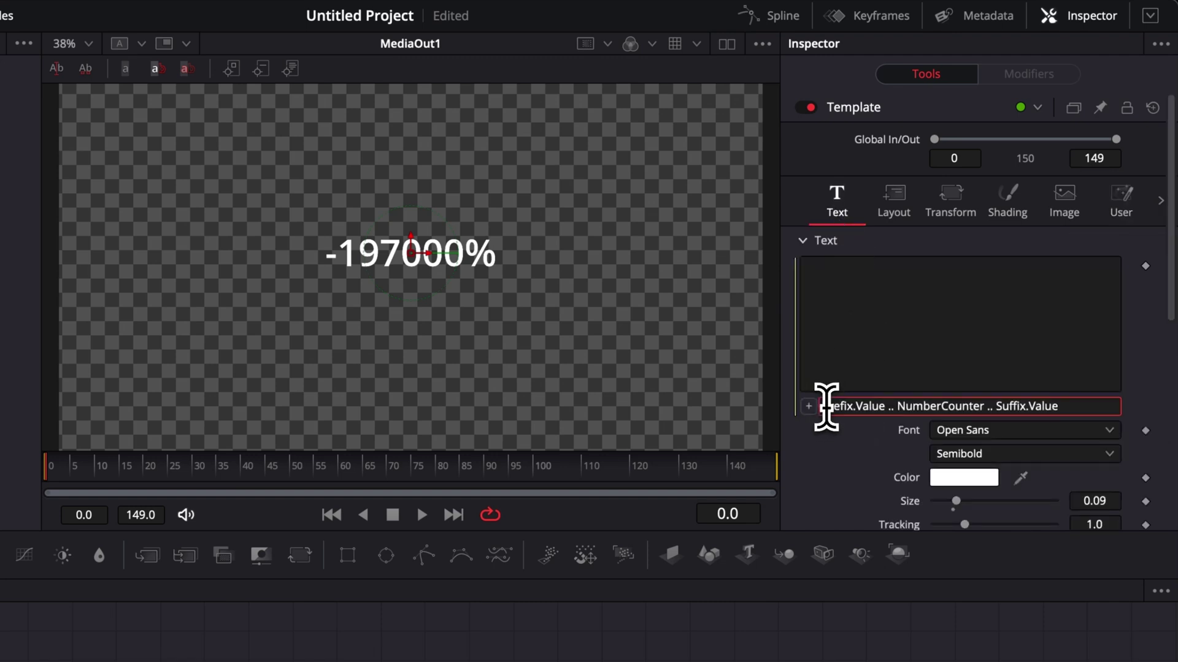
key(Left)
key(Left)
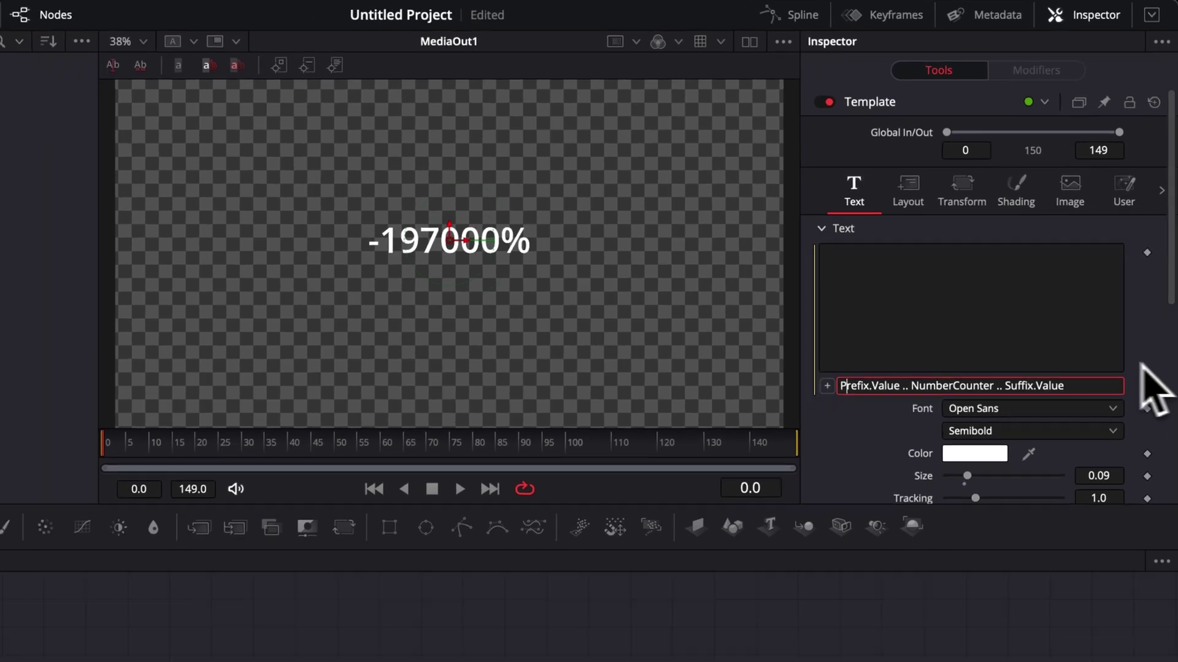
click(875, 424)
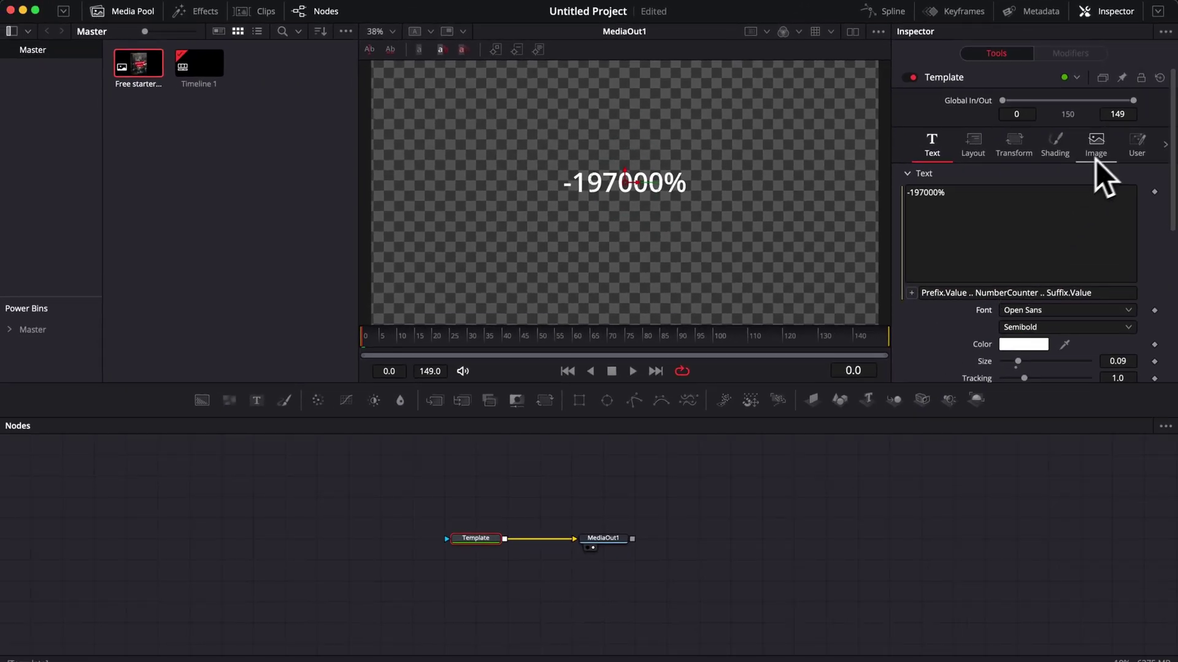
- Test the Prefix control by adding five extra dashes, and reduce it to a single "-" again
click(1128, 148)
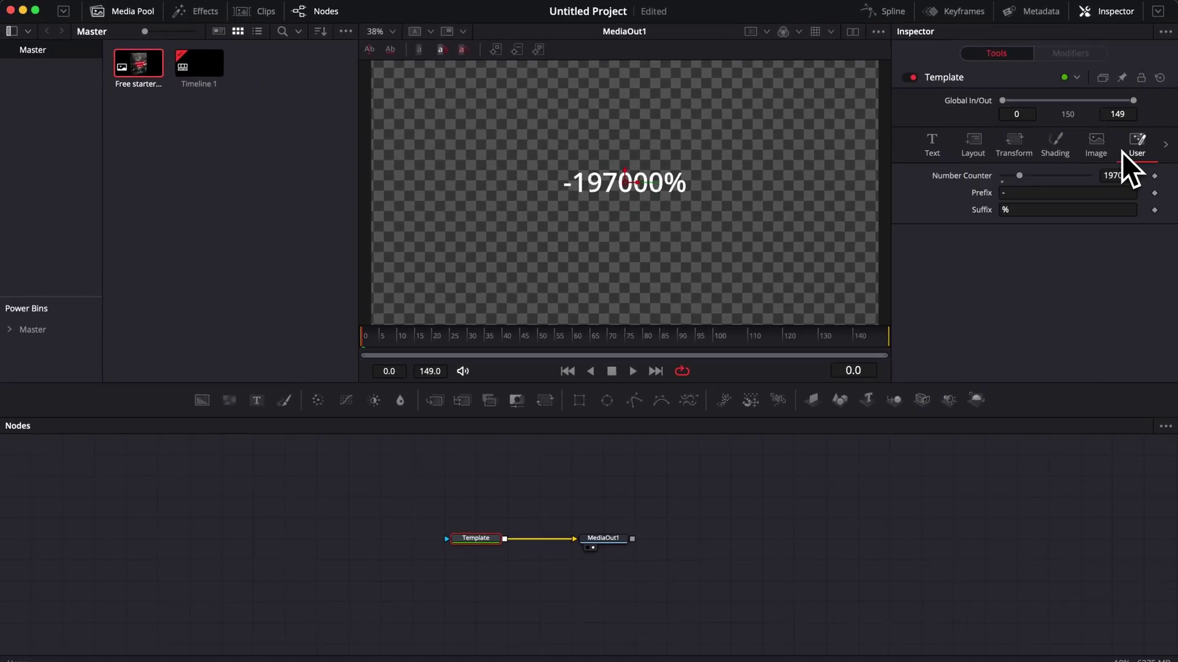
click(1044, 192)
text(-----)
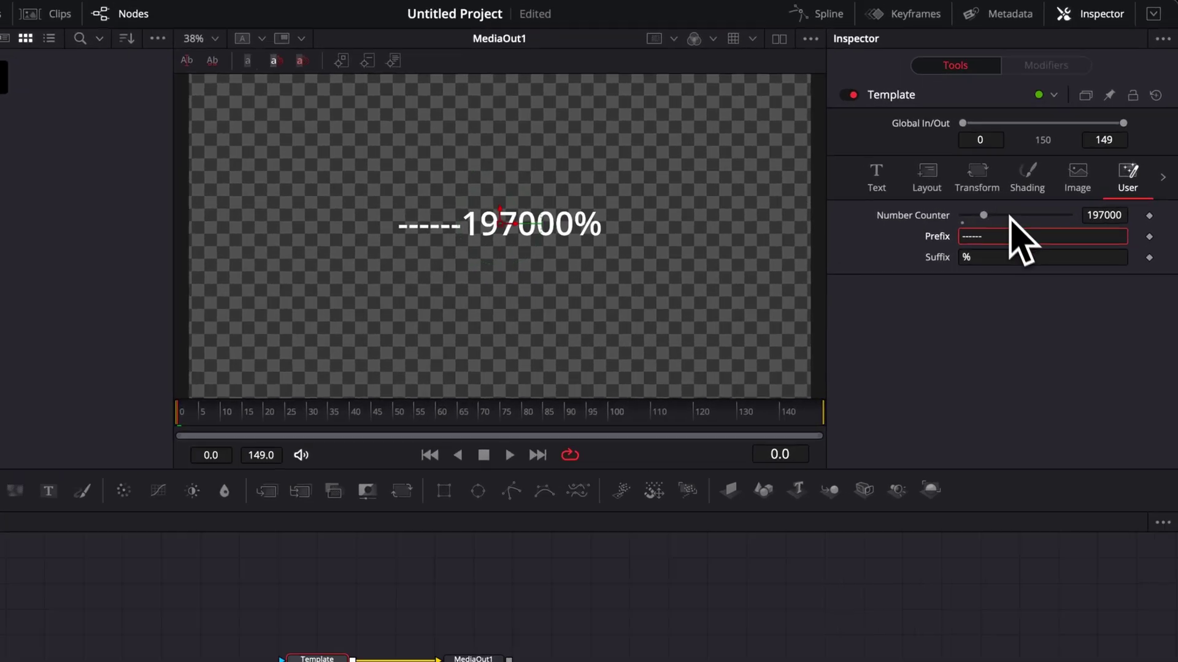
key(BackSpace)
key(BackSpace)
key(BackSpace)
key(BackSpace)
key(BackSpace)
- Raise the Number Counter to about 496000 and replace the Prefix with "$"
drag(958, 243, 994, 263)
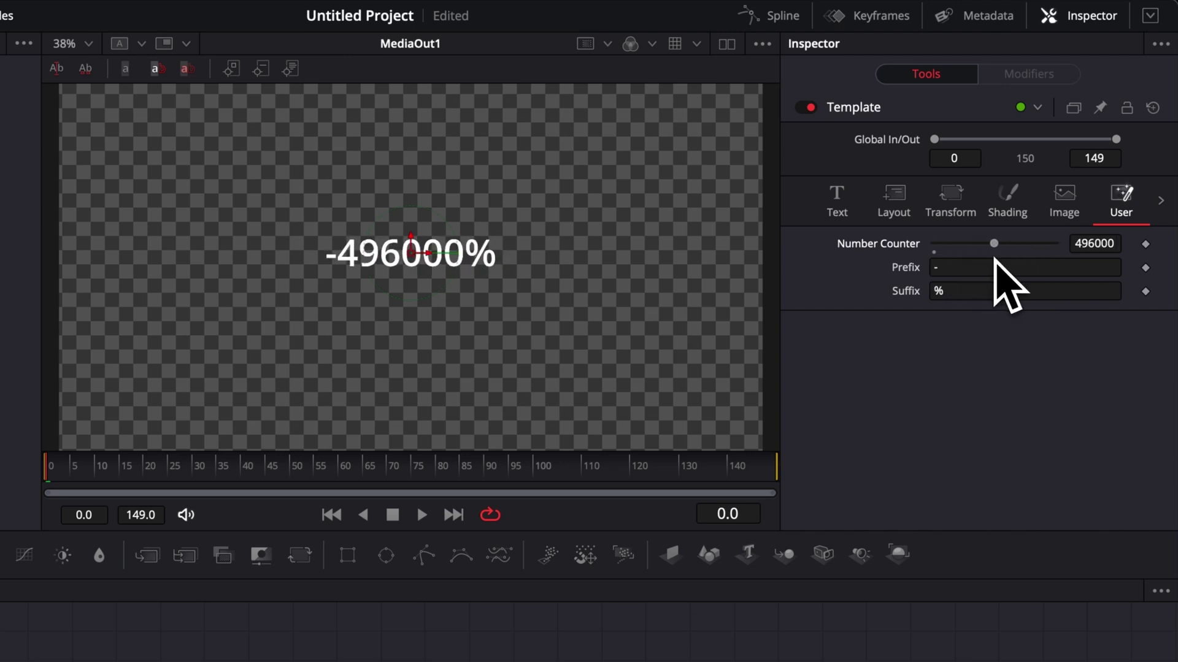
click(956, 268)
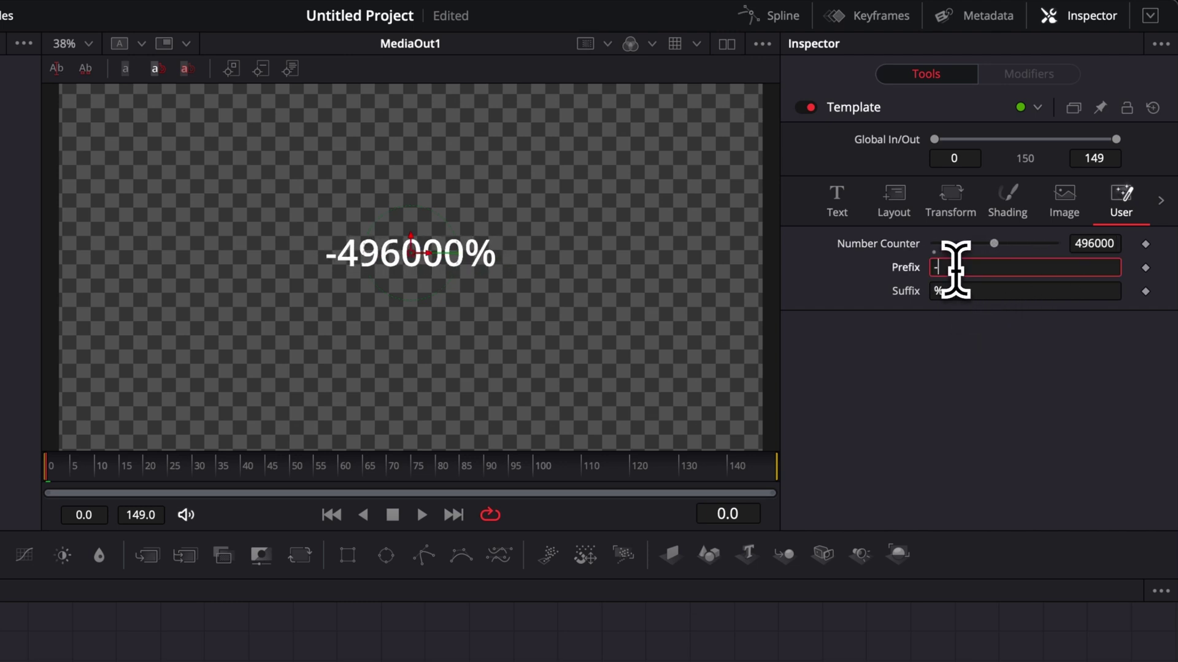
key(BackSpace)
text($)
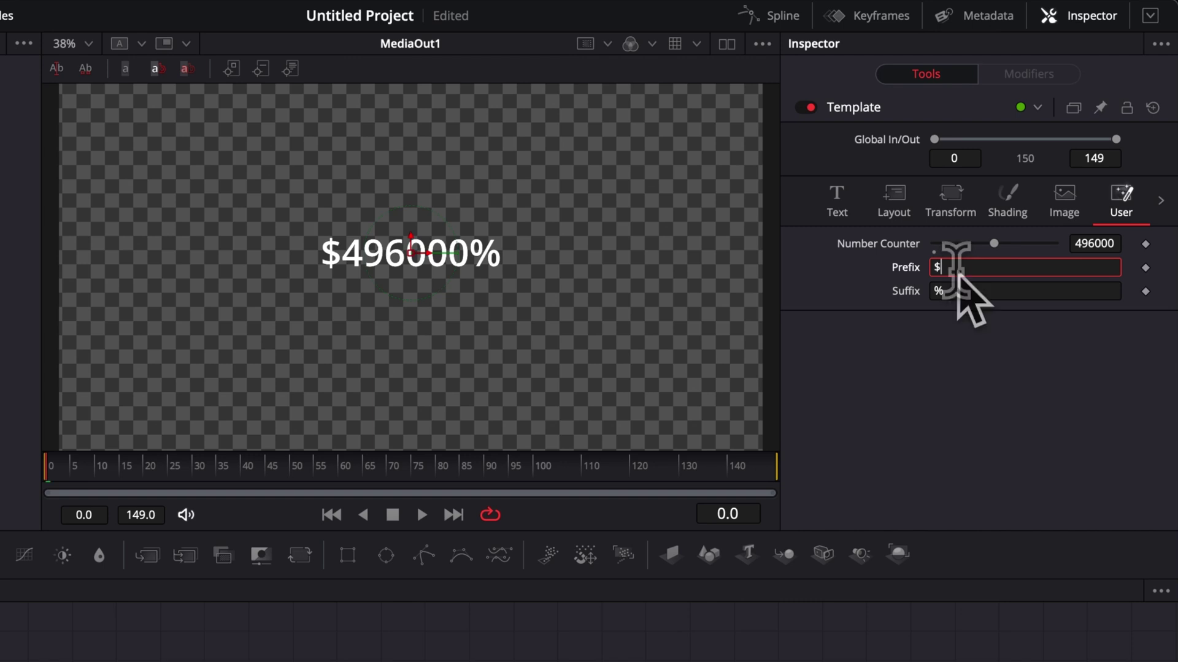
- Replace the Suffix with ".0000"
click(962, 291)
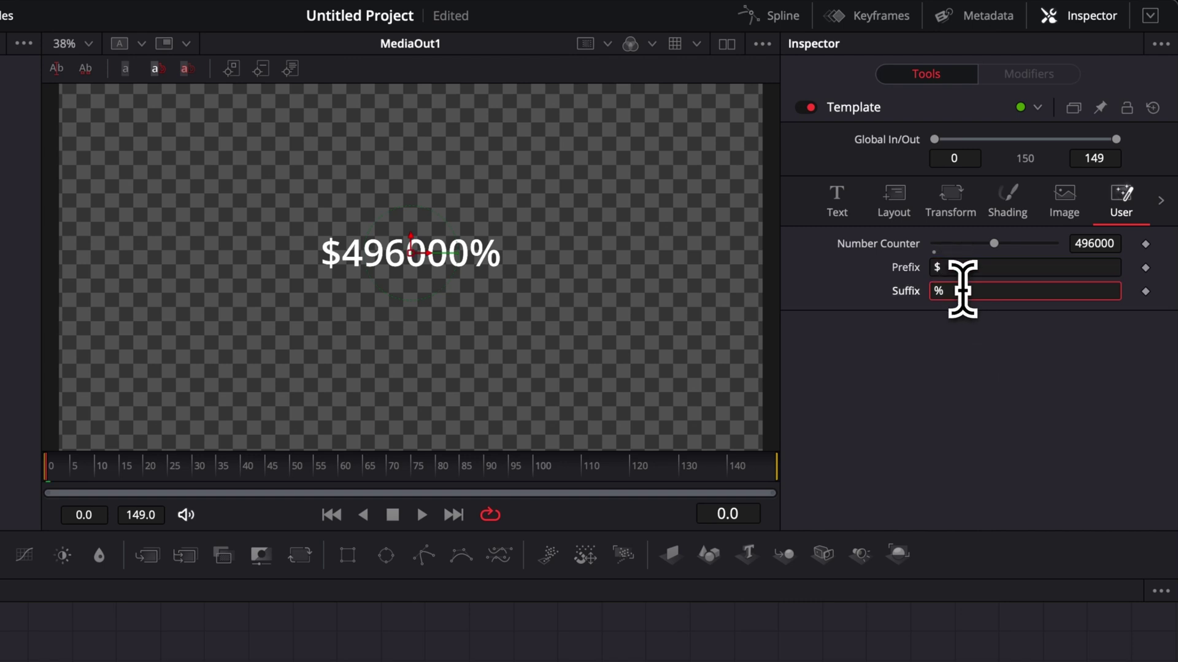
key(BackSpace)
text(.0000)
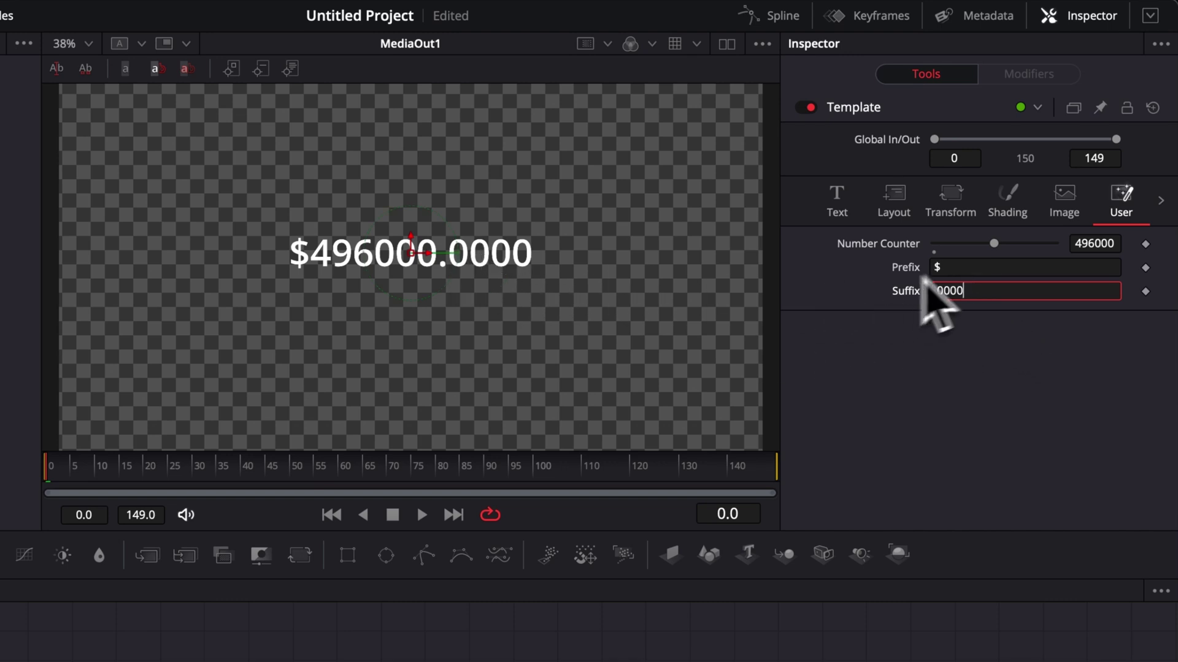
- Set the Number Counter to 35
double_click(1095, 243)
key(BackSpace)
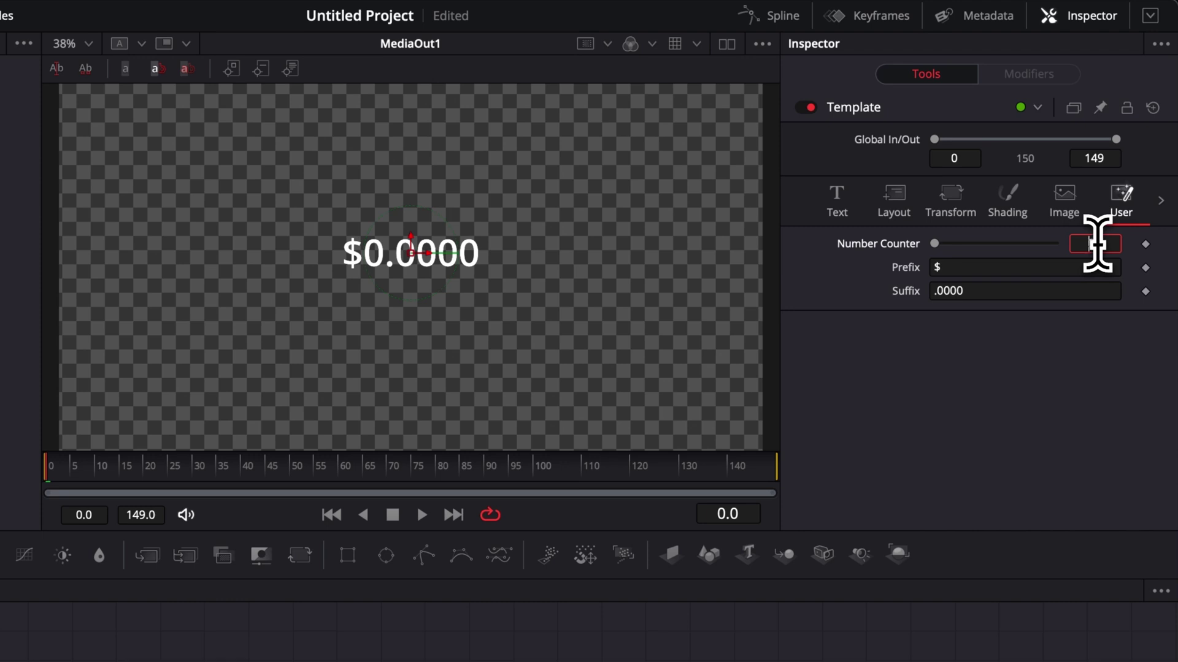
text(35)
key(Return)
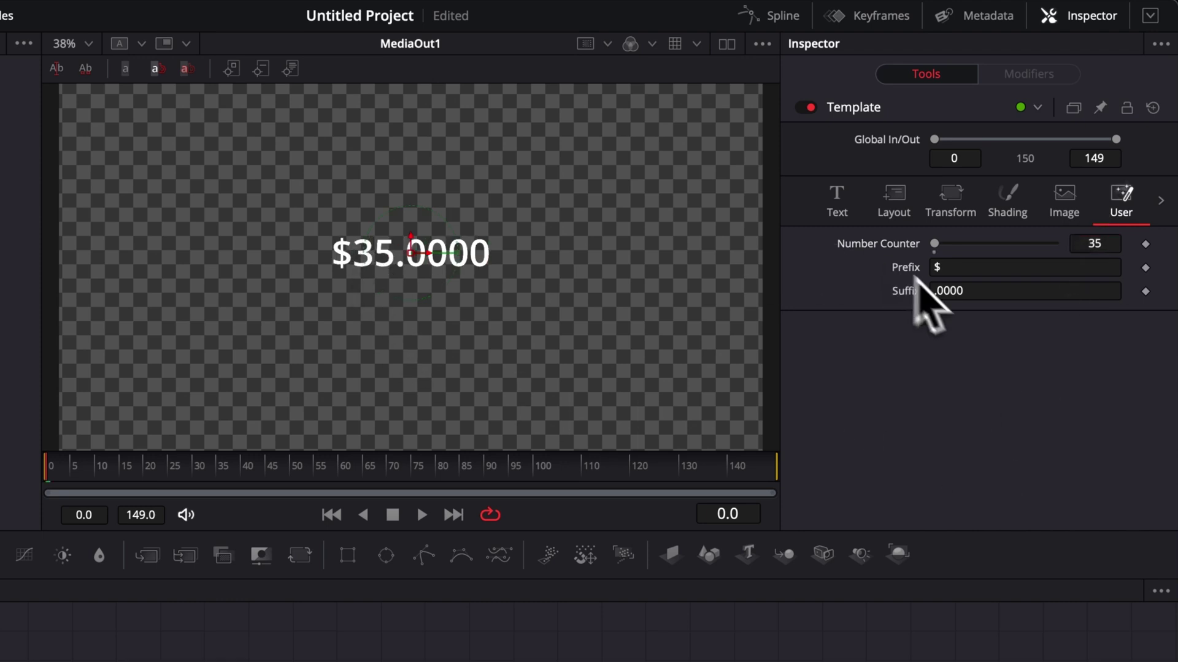
- Replace the Suffix with ",000,000"
double_click(970, 291)
text(,)
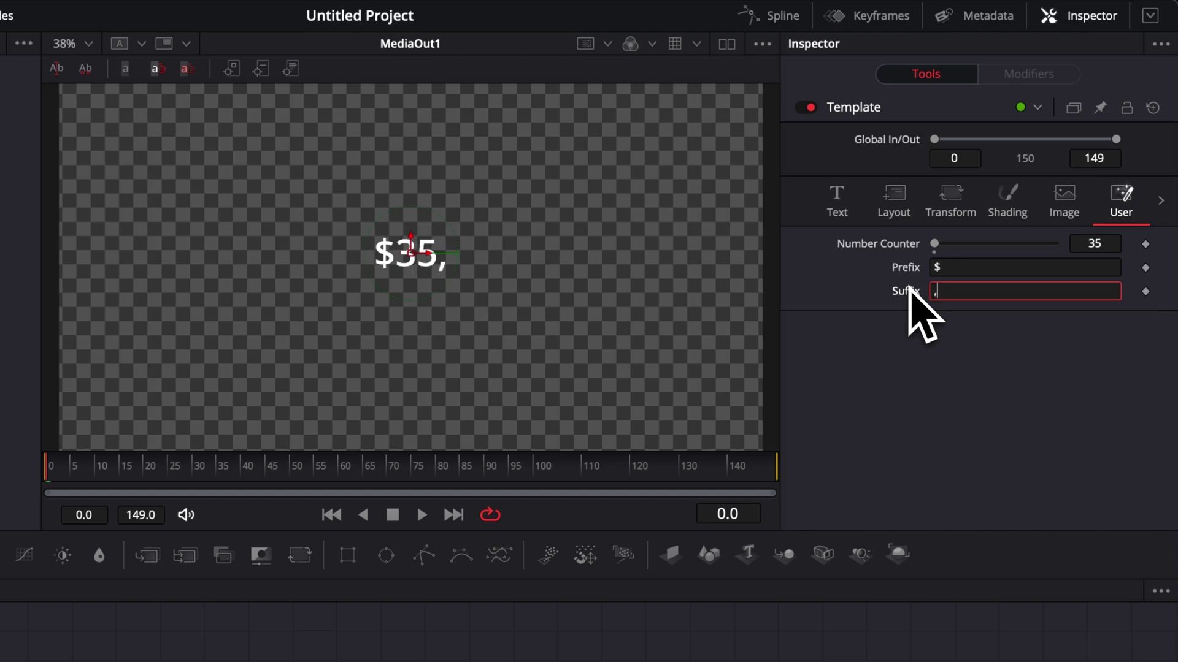
text(000,)
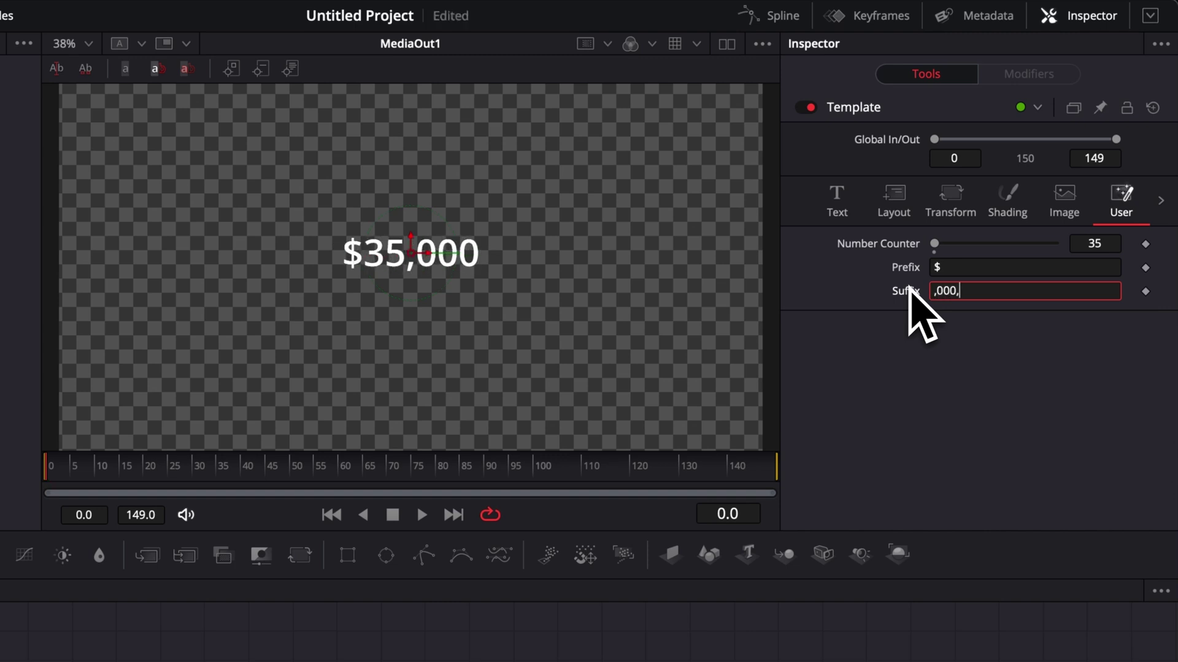
text(000)
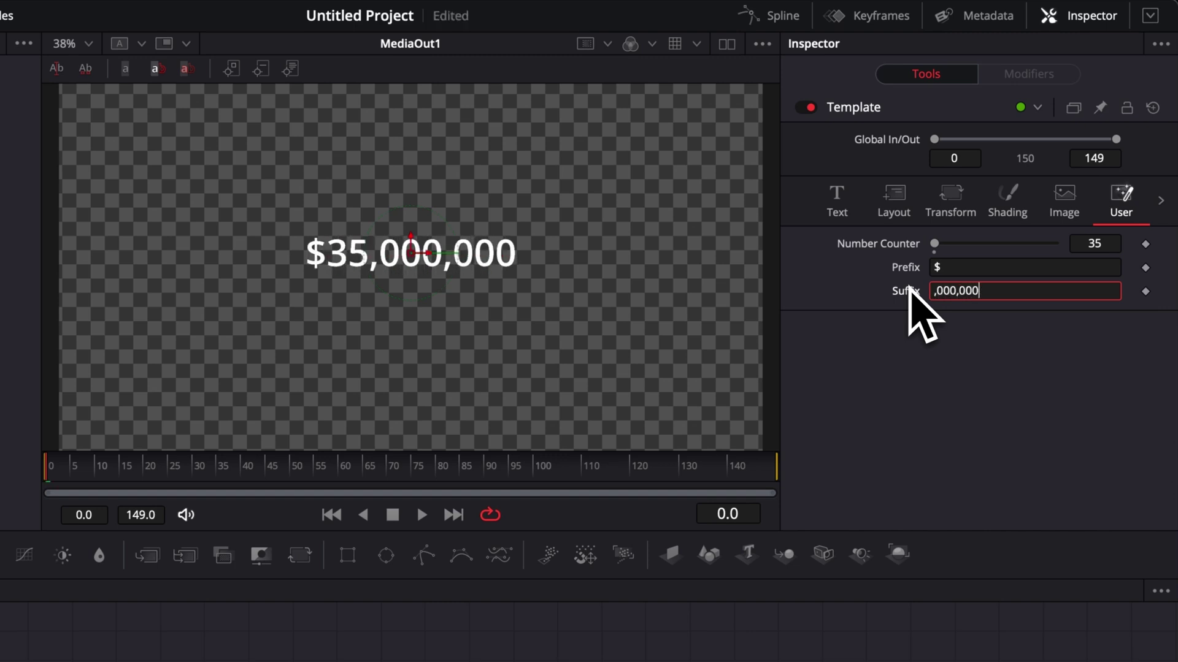
click(956, 362)
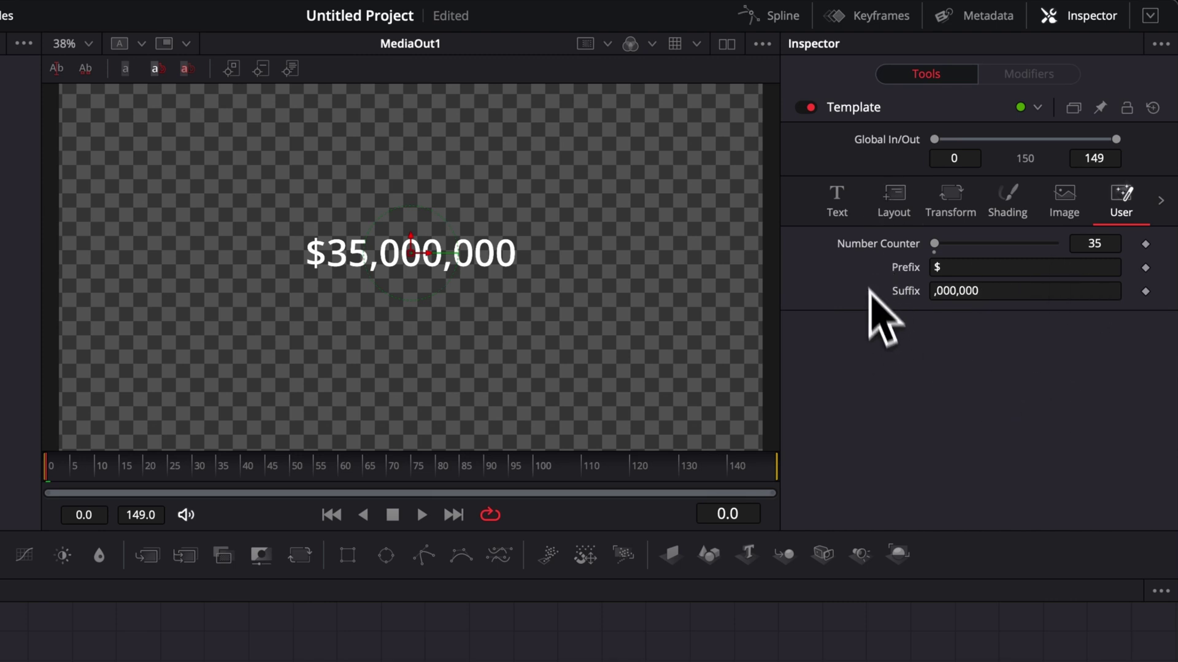
- Increase the title's text size to about 0.18
click(838, 206)
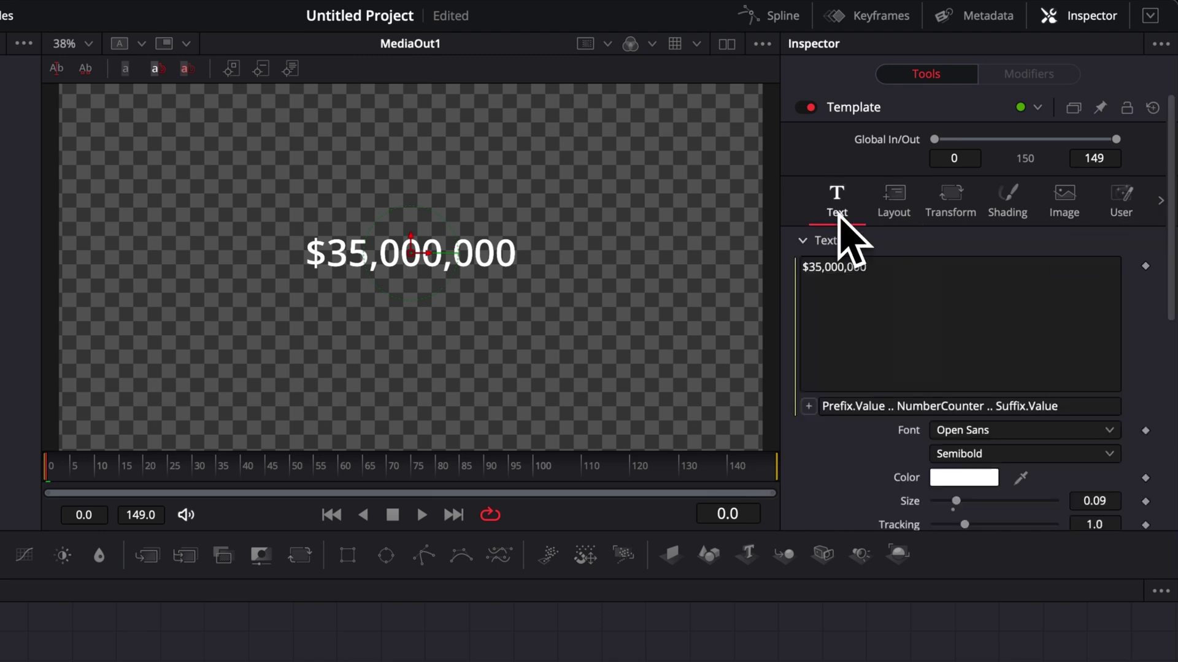
scroll(1006, 411, down, 3)
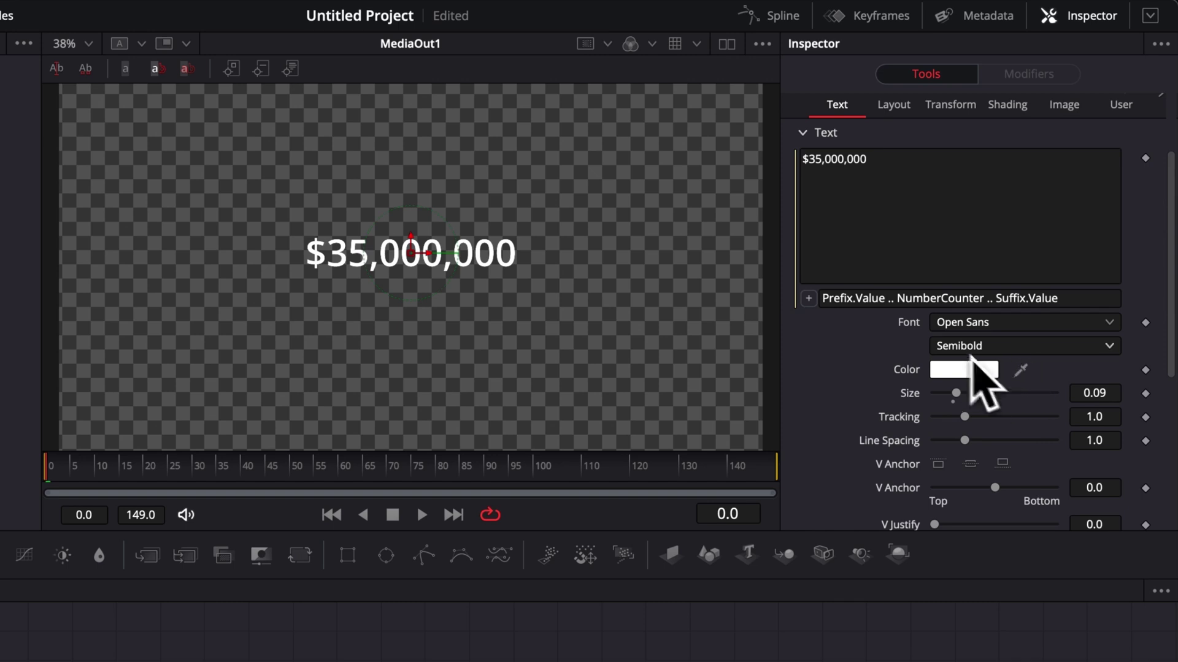
drag(957, 394, 981, 400)
- Change the title's font to Montserrat in the Black style
click(983, 325)
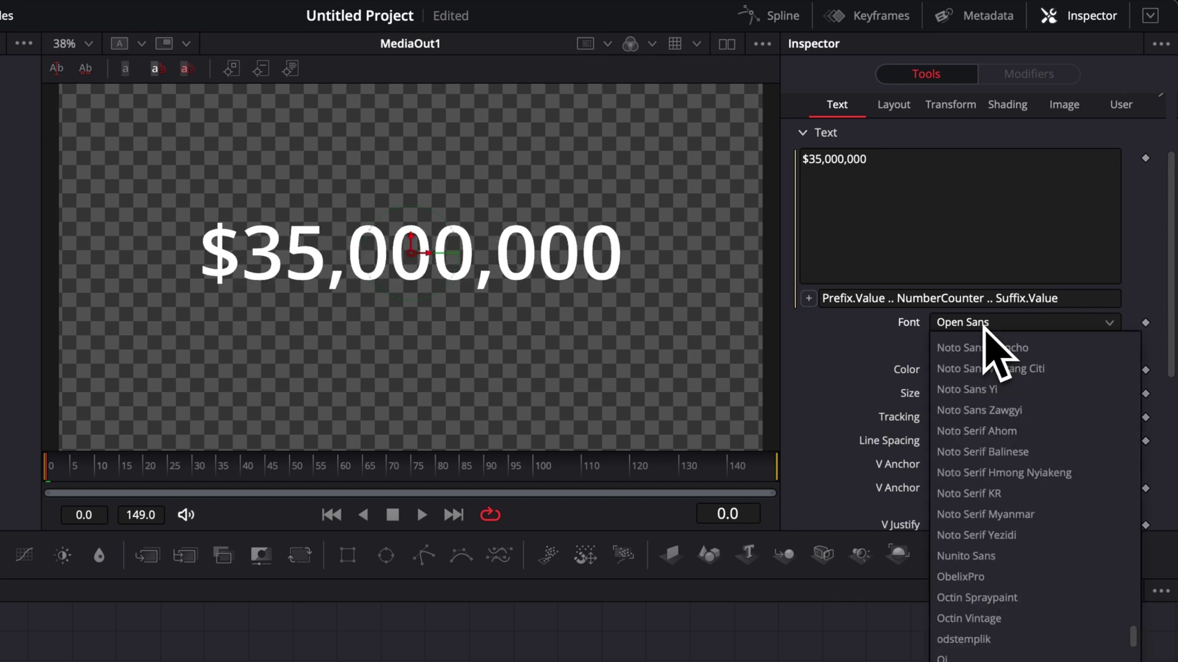
scroll(997, 347, up, 10)
click(993, 350)
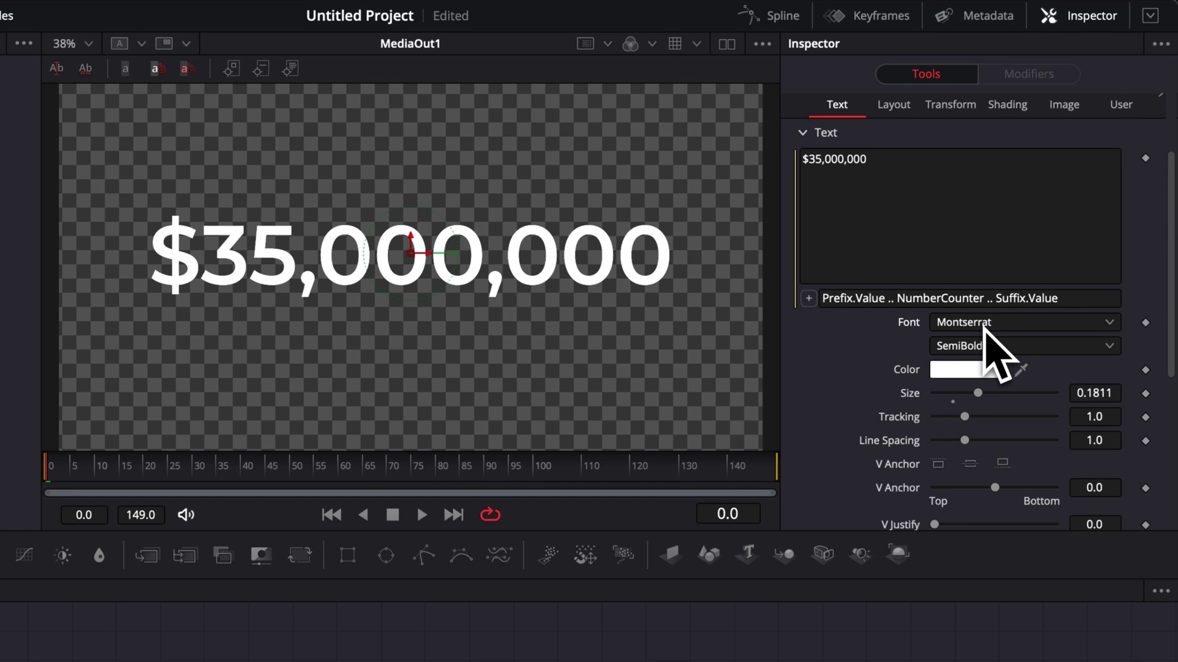
click(985, 347)
click(985, 541)
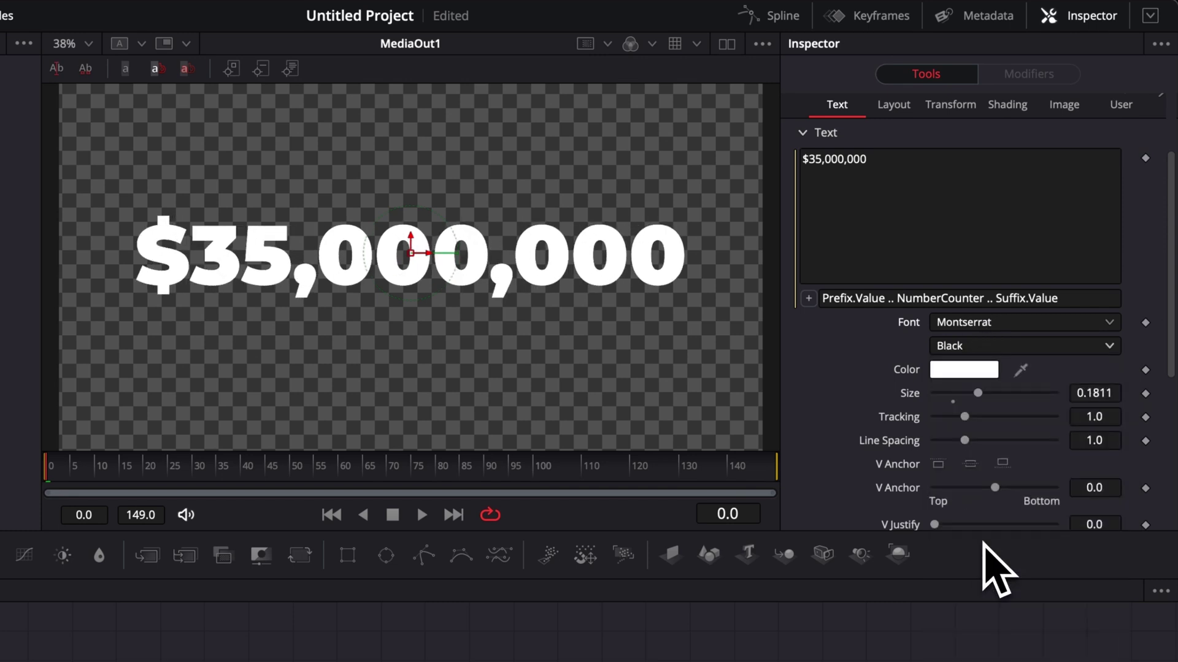
- Reduce the title's text size to about 0.16
drag(1091, 390, 1006, 434)
scroll(1007, 433, up, 2)
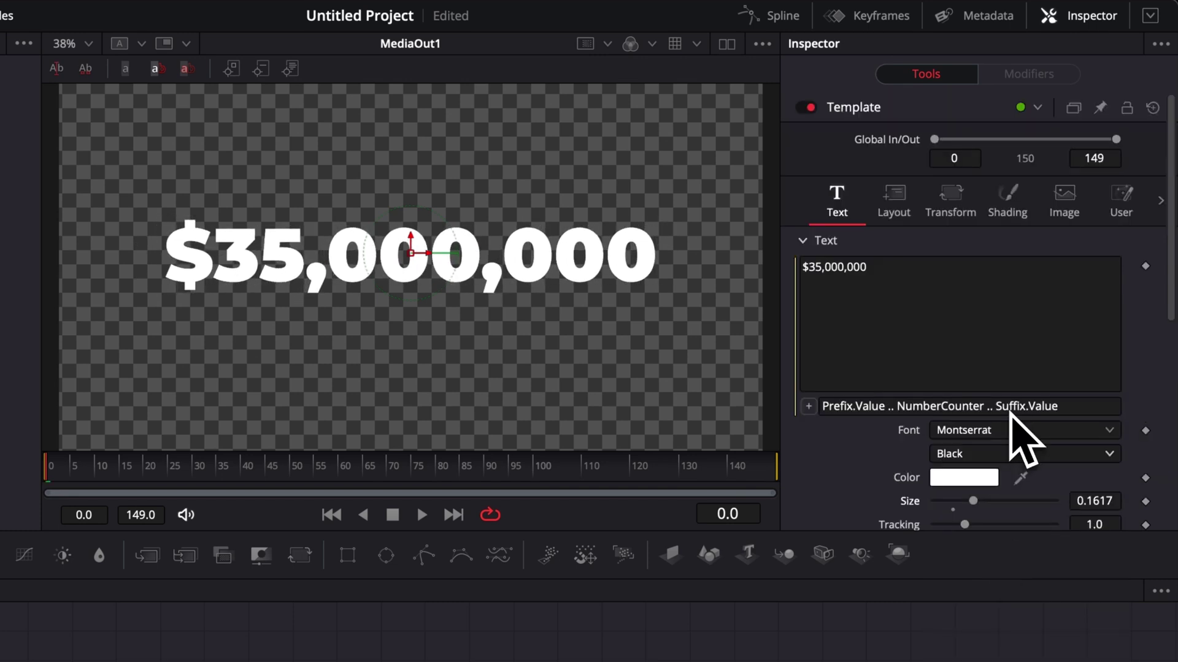
- Select the Black Shadow shading element, enable it briefly and disable it again
click(1009, 216)
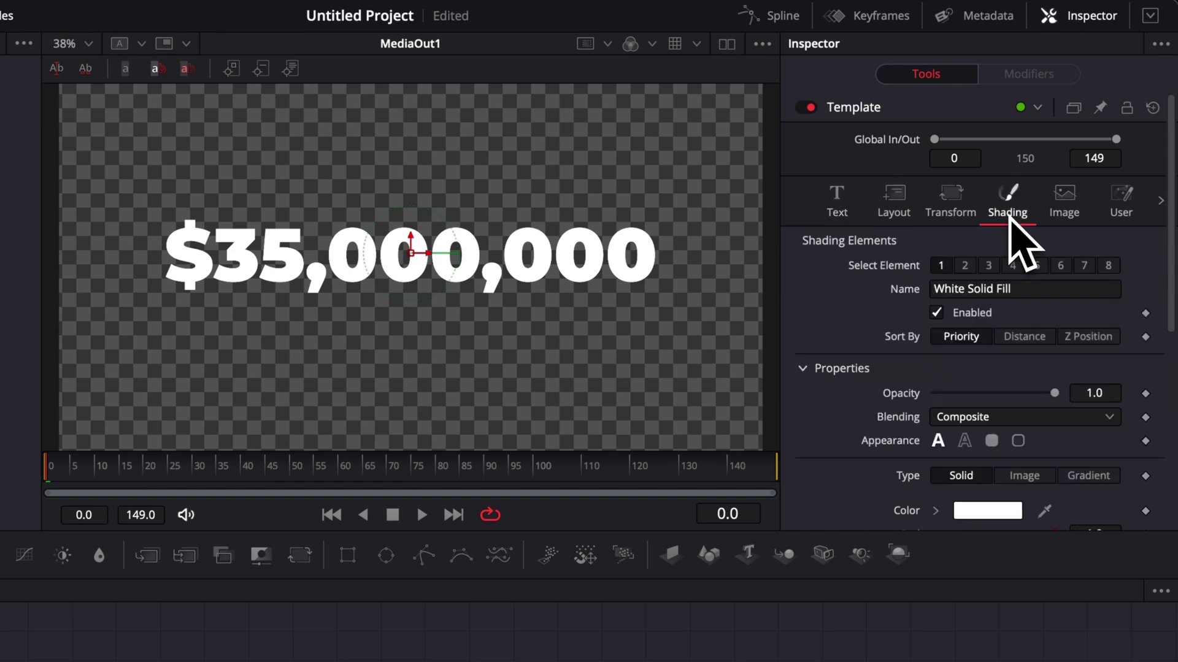
click(966, 265)
click(989, 267)
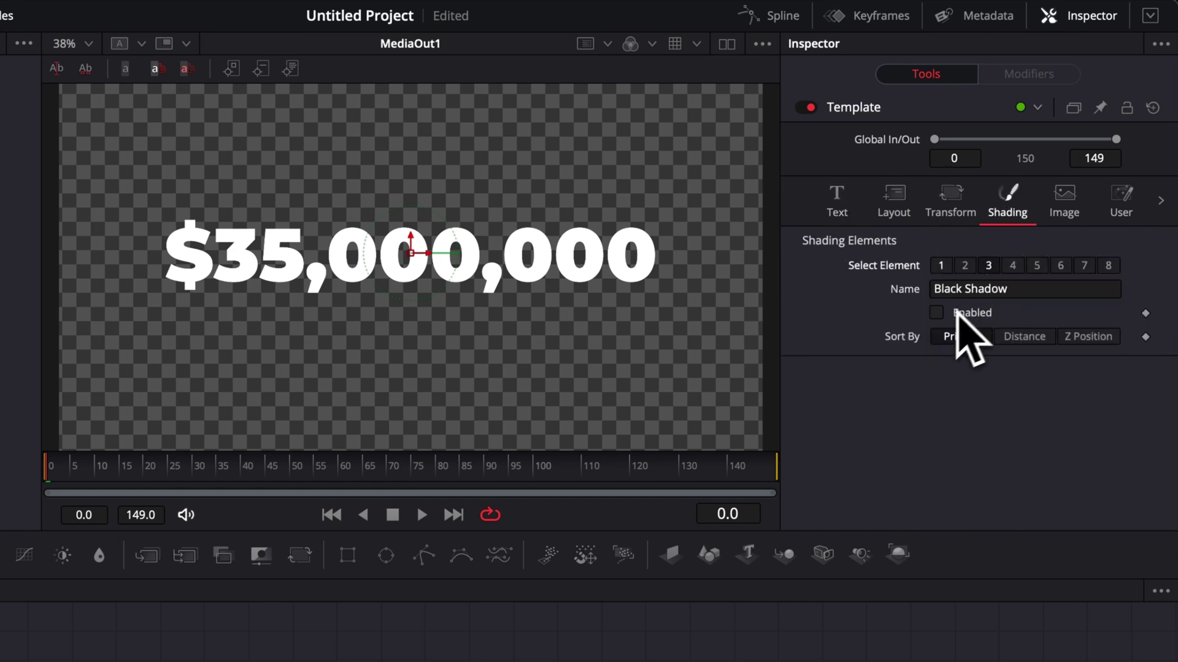
click(936, 313)
click(936, 313)
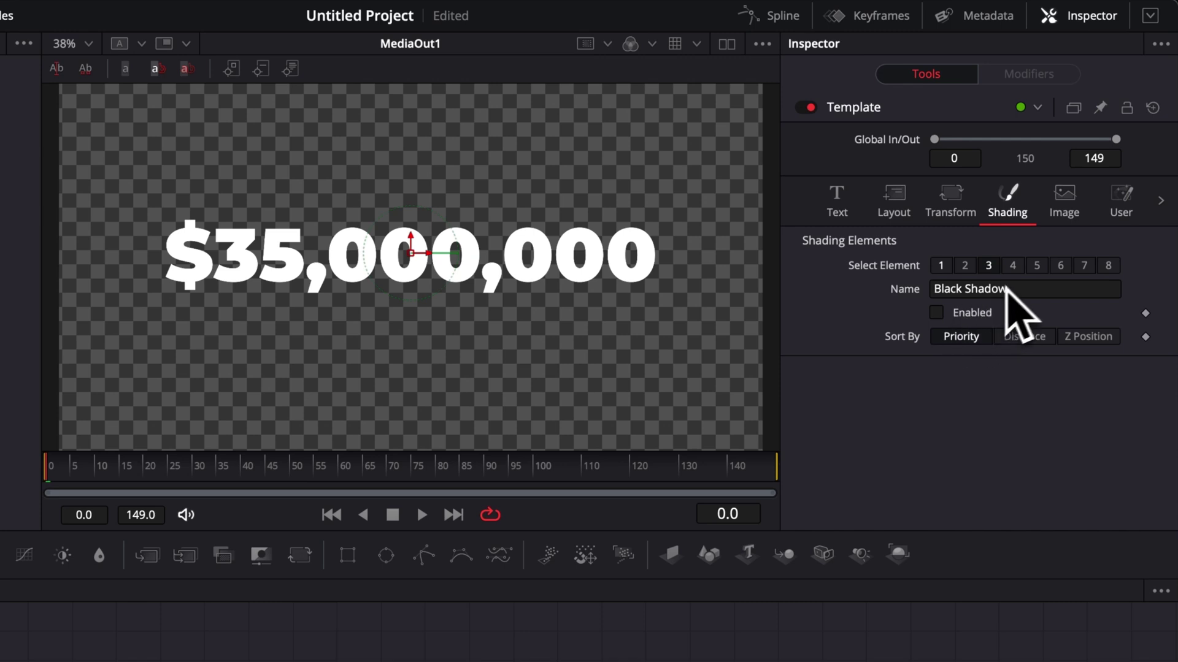
- Enable shading element 4, Blue Border, extend it horizontally to about 1.37 and round its corners to about 0.2
click(1013, 266)
click(936, 314)
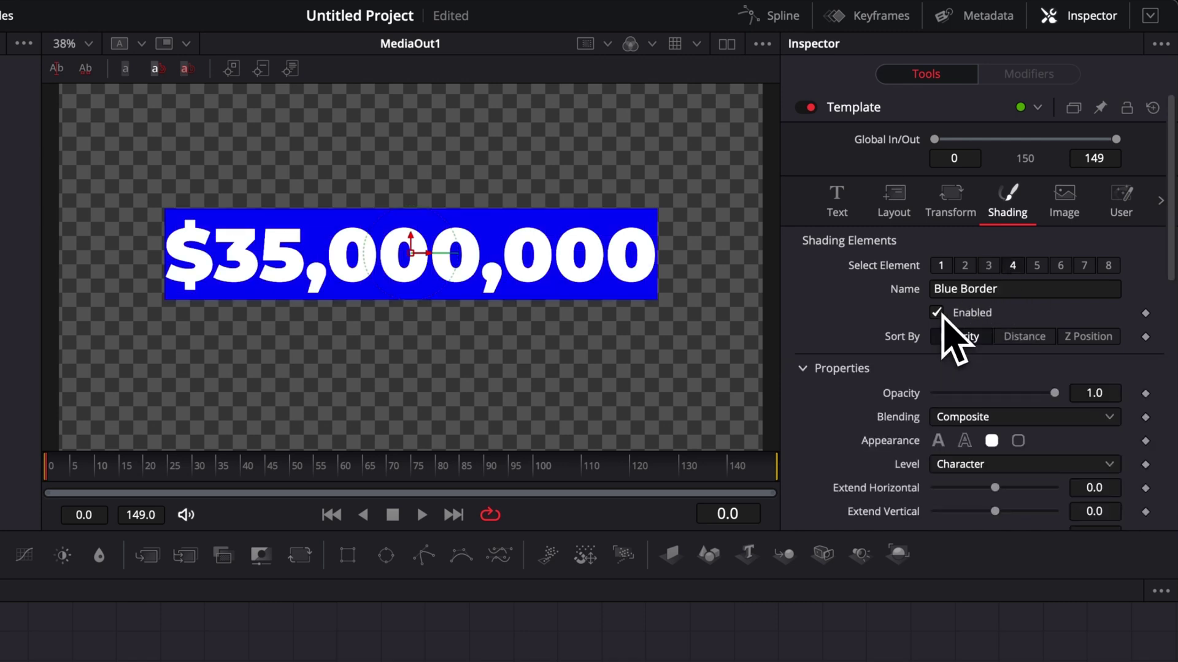
scroll(957, 472, down, 1)
drag(995, 459, 1032, 465)
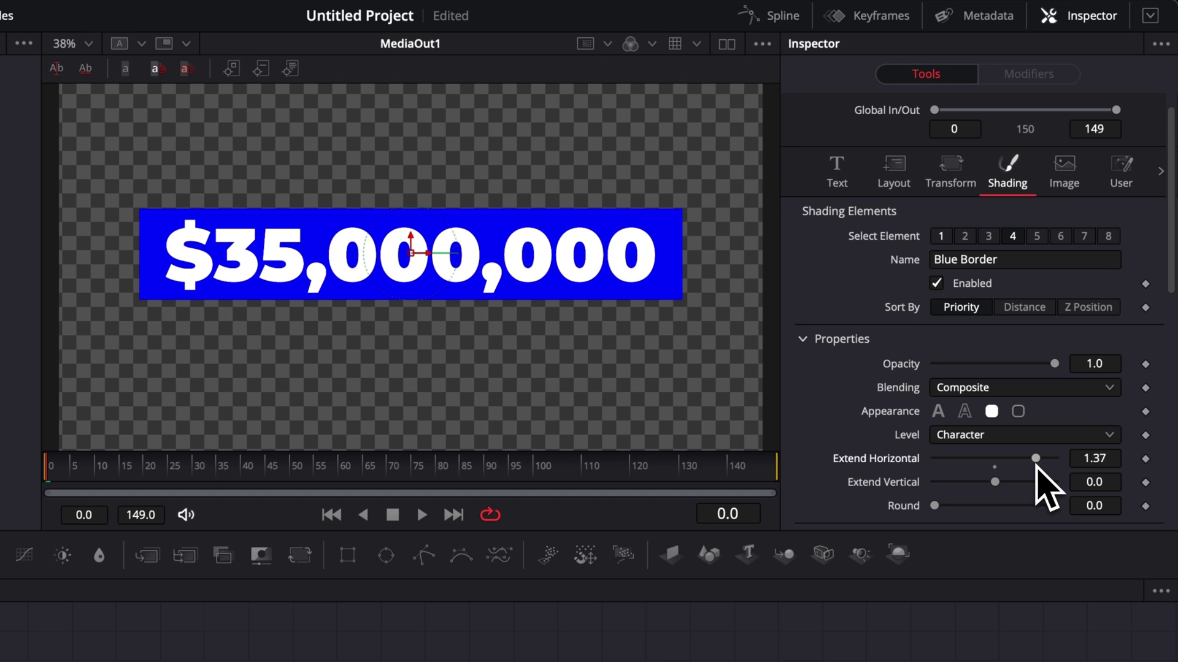
drag(936, 507, 969, 514)
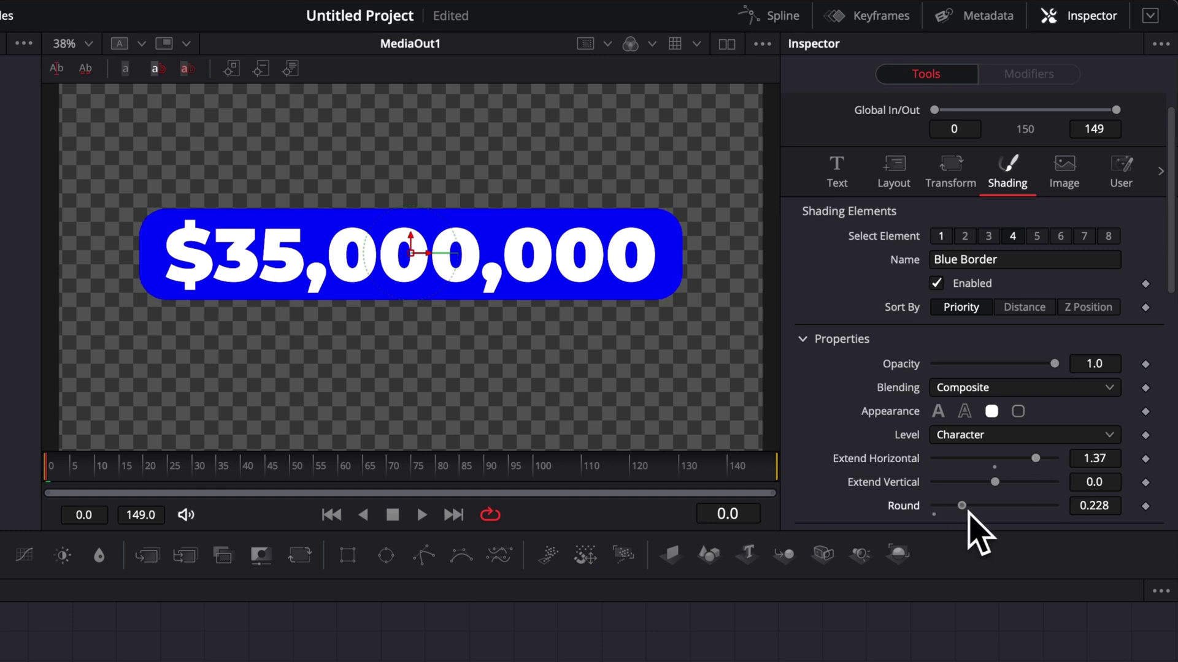
- Change the Blue Border element's solid color to near black
scroll(902, 452, down, 10)
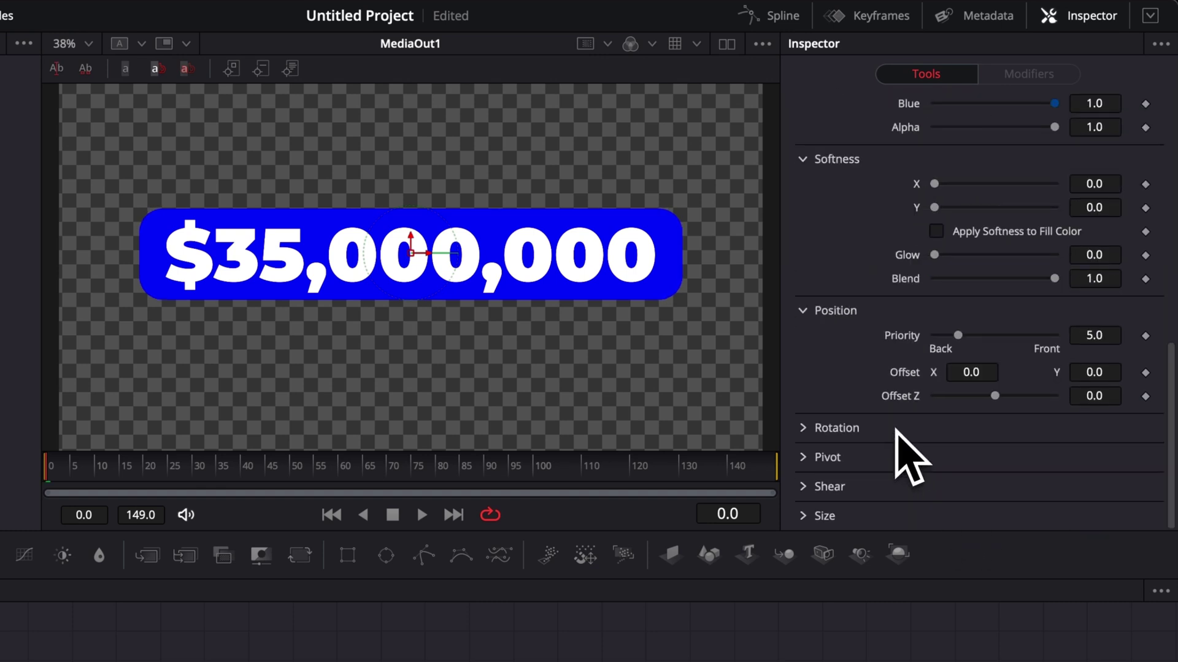
scroll(870, 349, up, 3)
scroll(870, 350, up, 5)
scroll(1012, 486, down, 2)
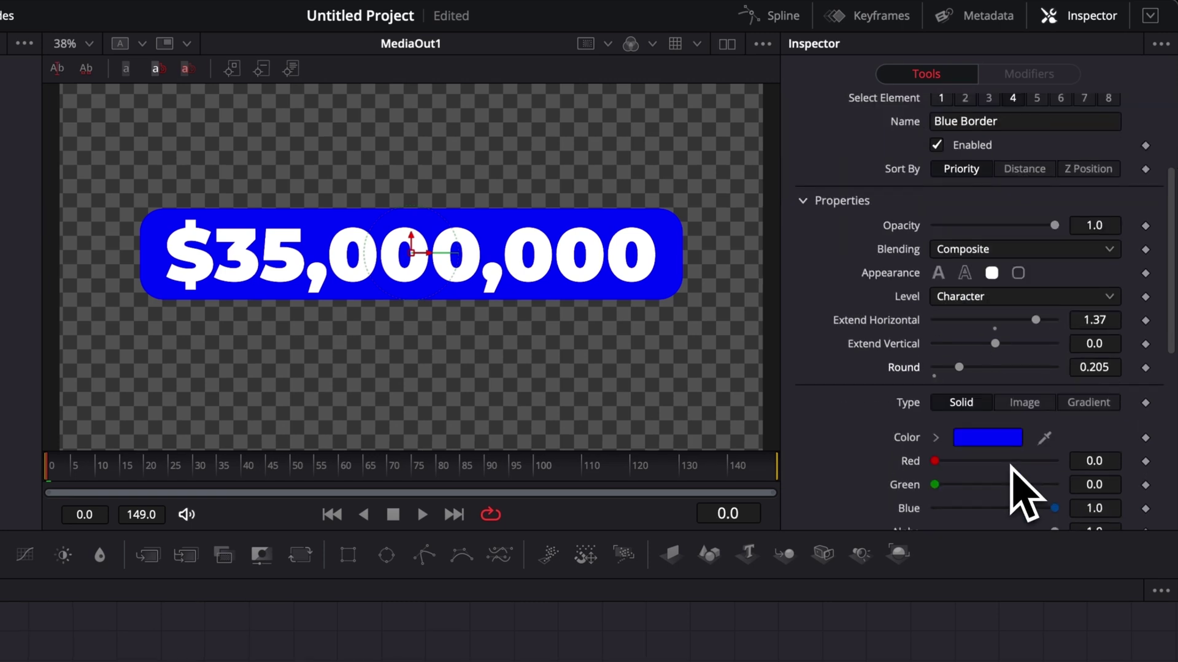
click(987, 441)
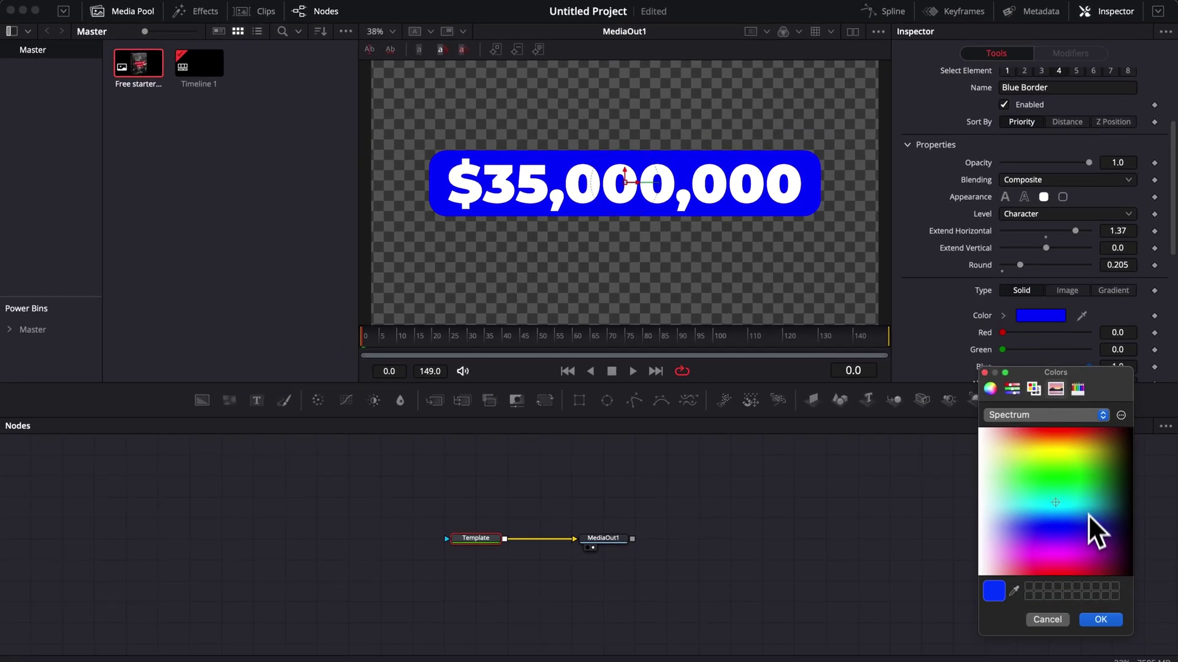
drag(1087, 514, 1128, 532)
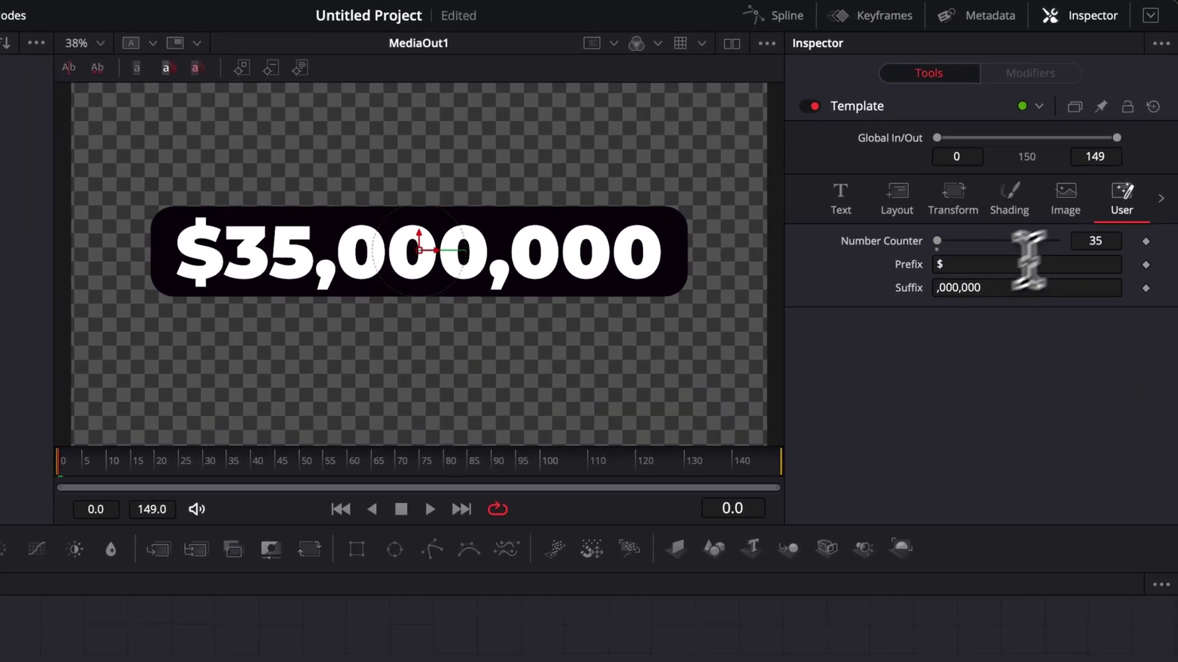
- Shorten the Suffix to ",00" and restore it to ",000,000" to test how the background resizes
click(984, 288)
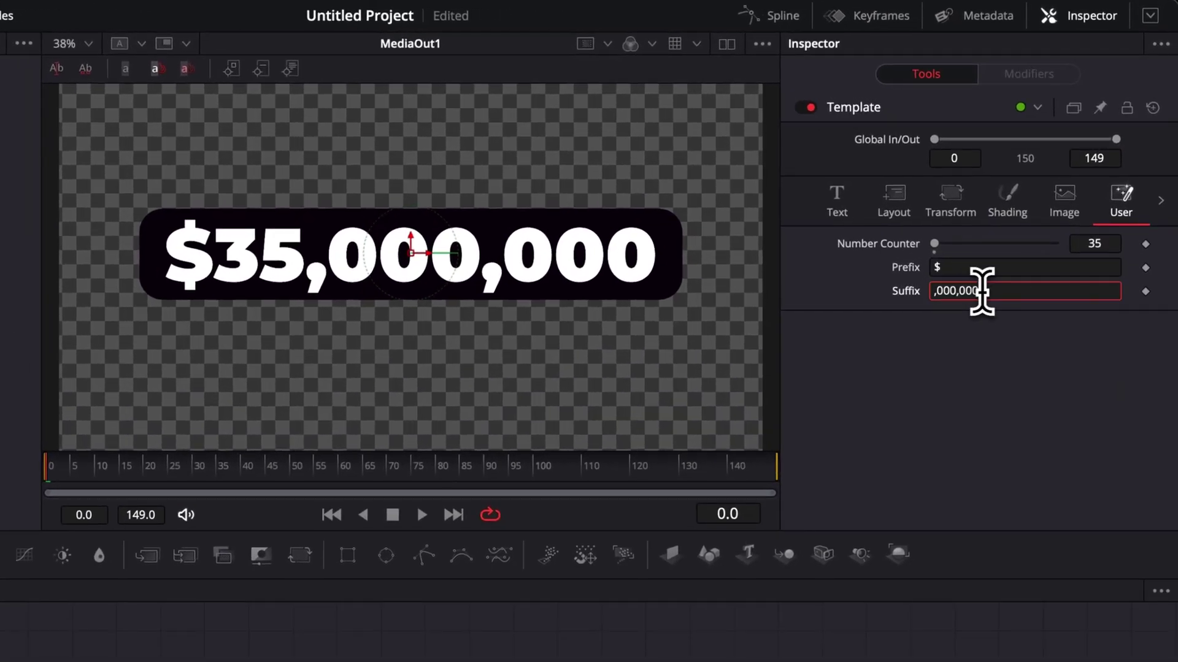
key(BackSpace)
key(BackSpace)
key(BackSpace)
key(BackSpace)
key(BackSpace)
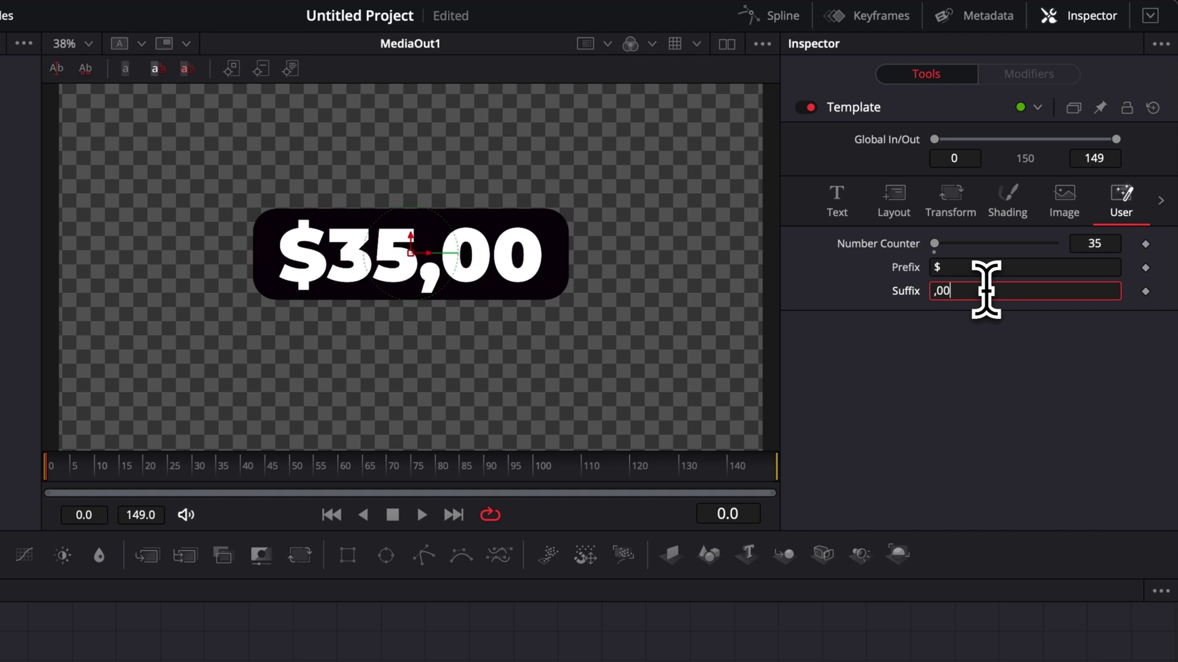
text(0,)
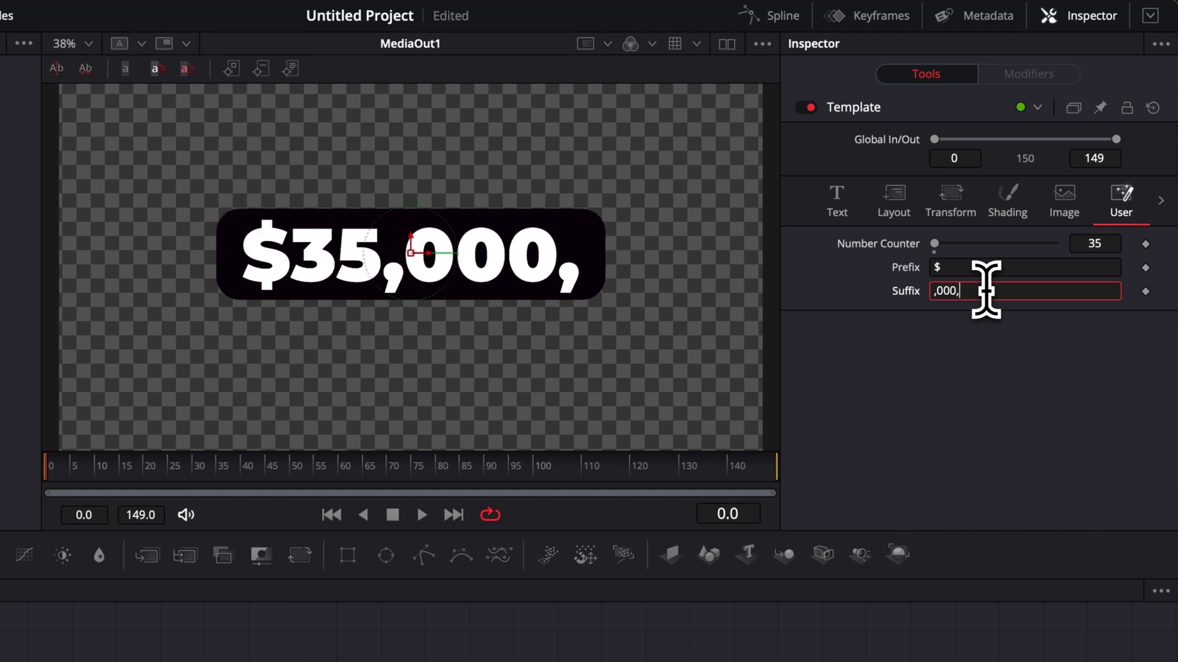
text(000)
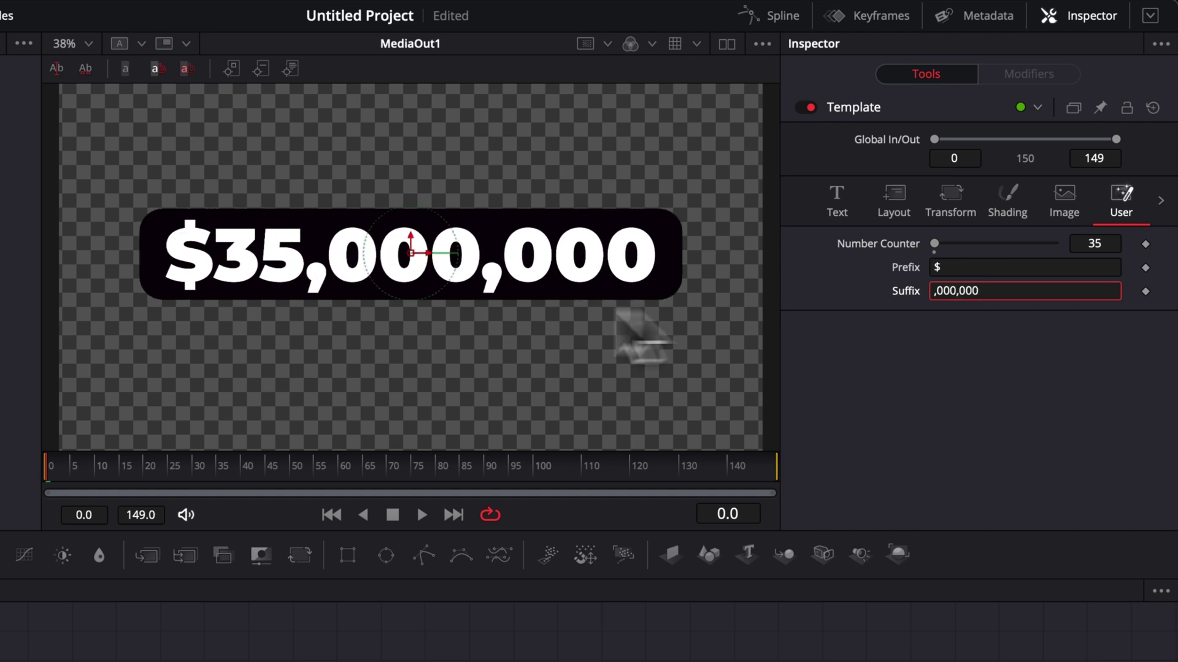
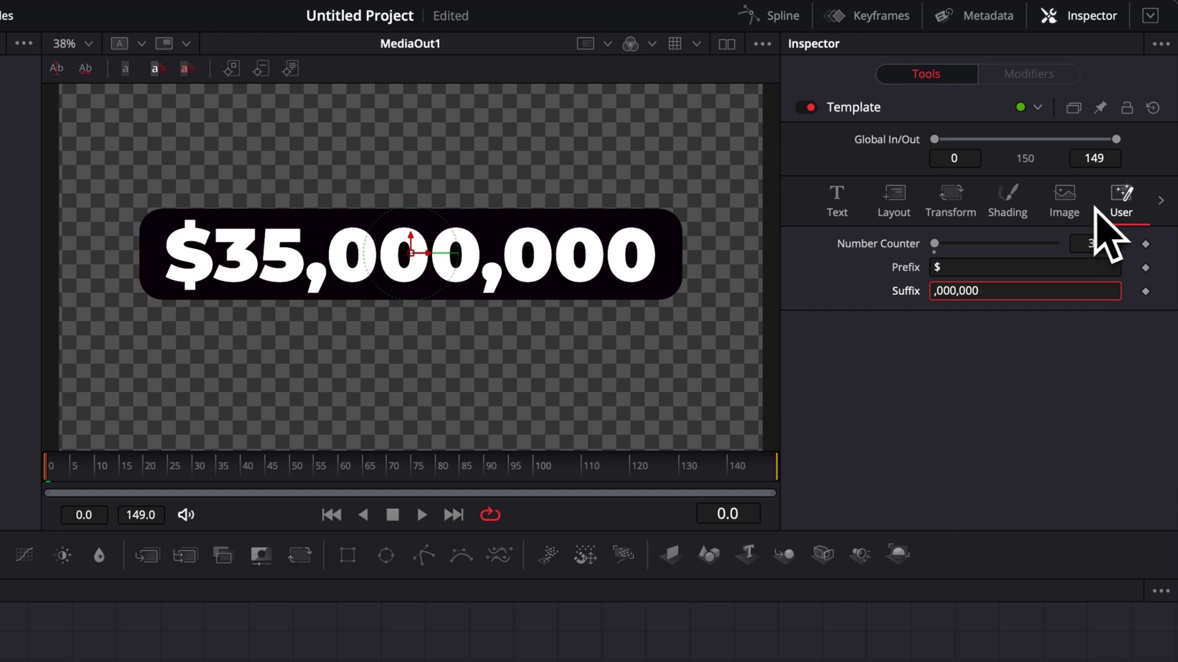
- Change the Blue Border to Border Outline appearance at Text level, with a horizontal extension of about 0.13
click(849, 208)
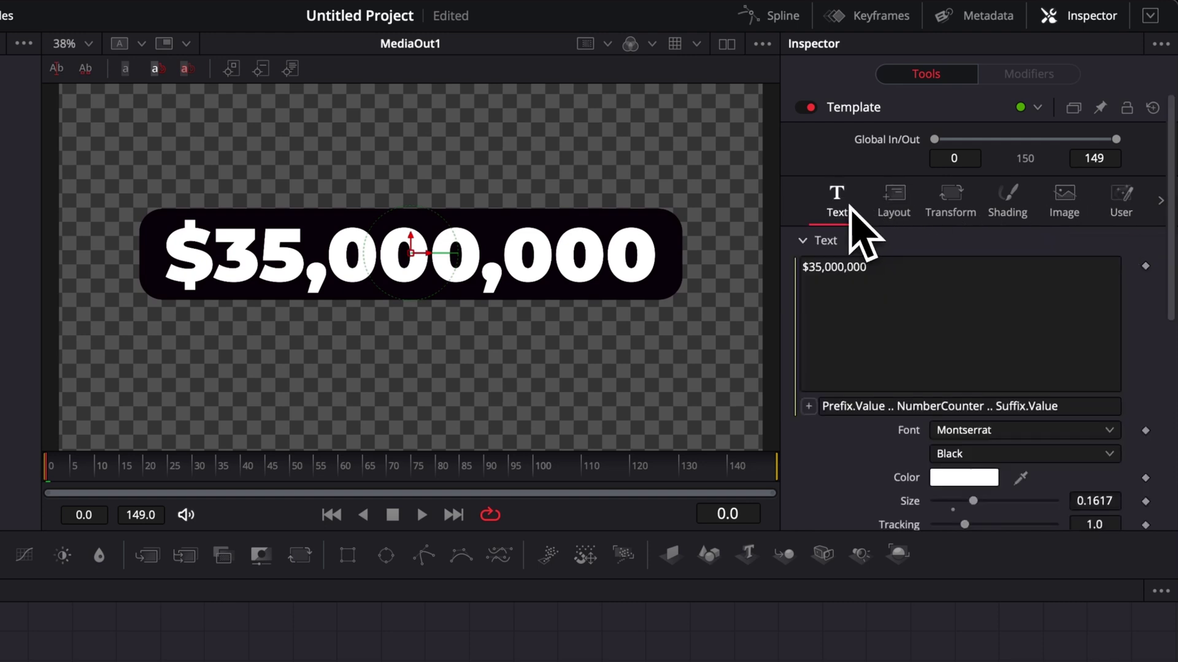
click(1004, 208)
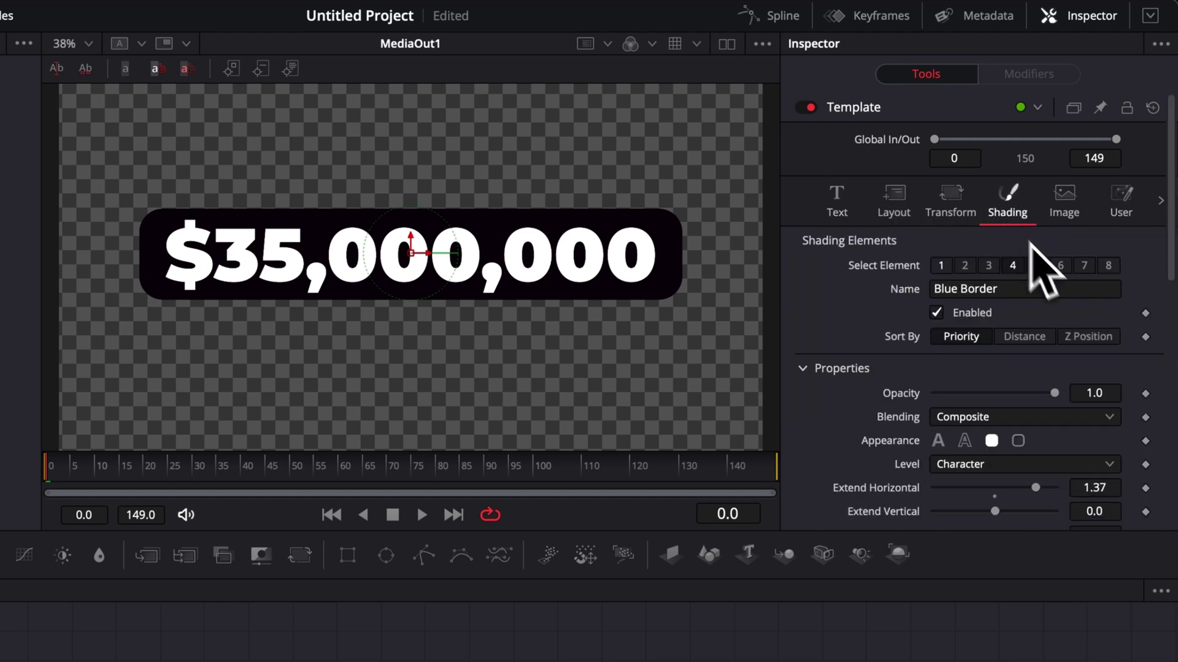
scroll(1021, 288, down, 3)
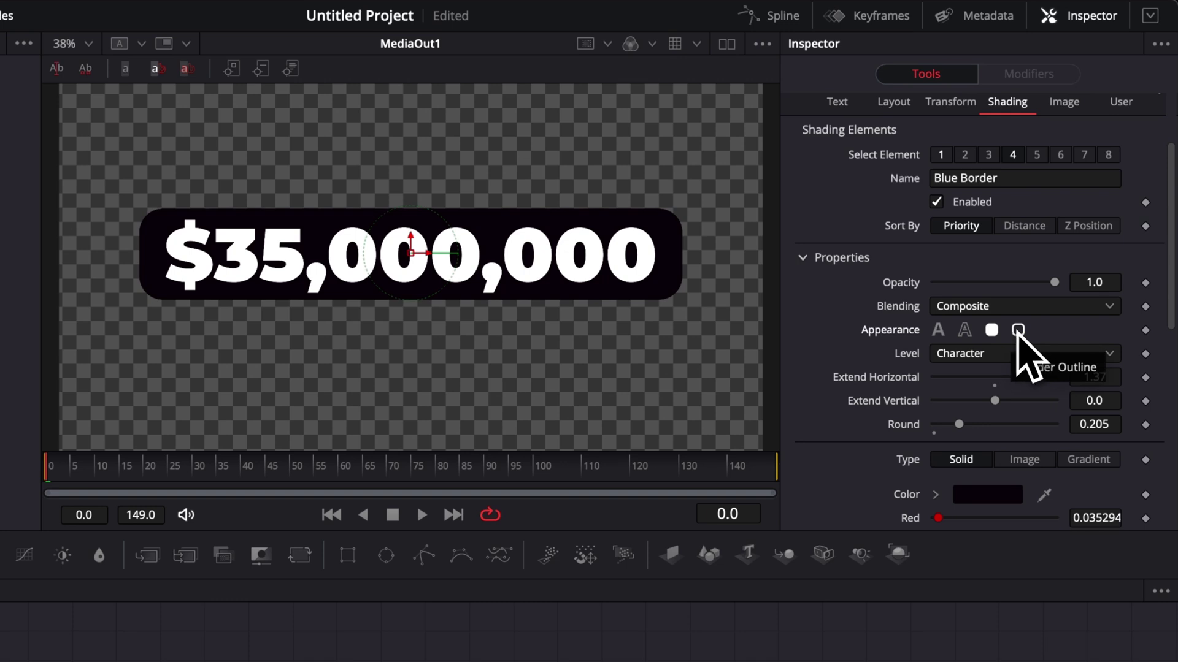
click(1018, 330)
click(996, 448)
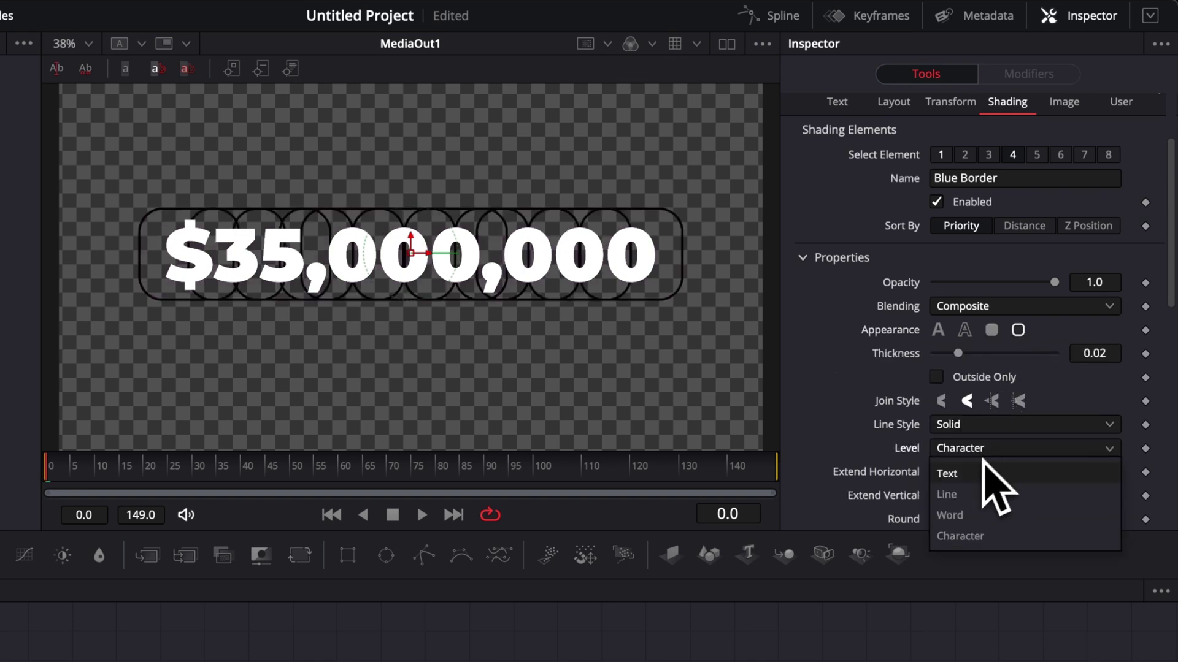
click(978, 474)
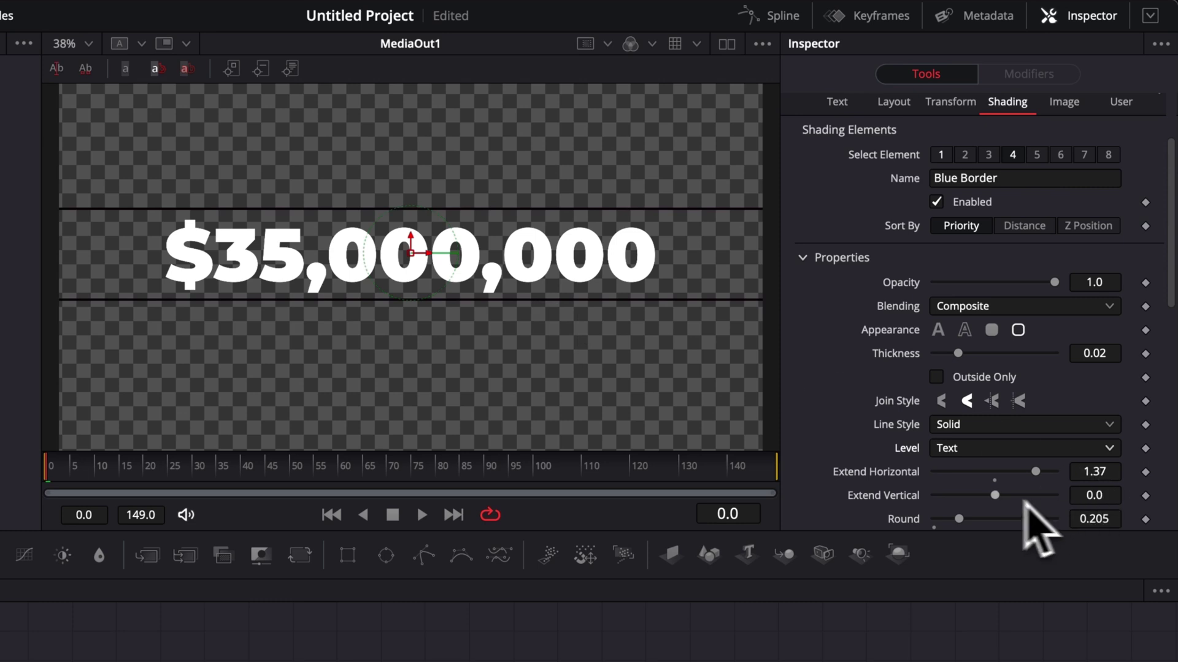
drag(1037, 472, 998, 473)
- Change the border outline's color to near white
scroll(982, 484, down, 5)
click(1009, 228)
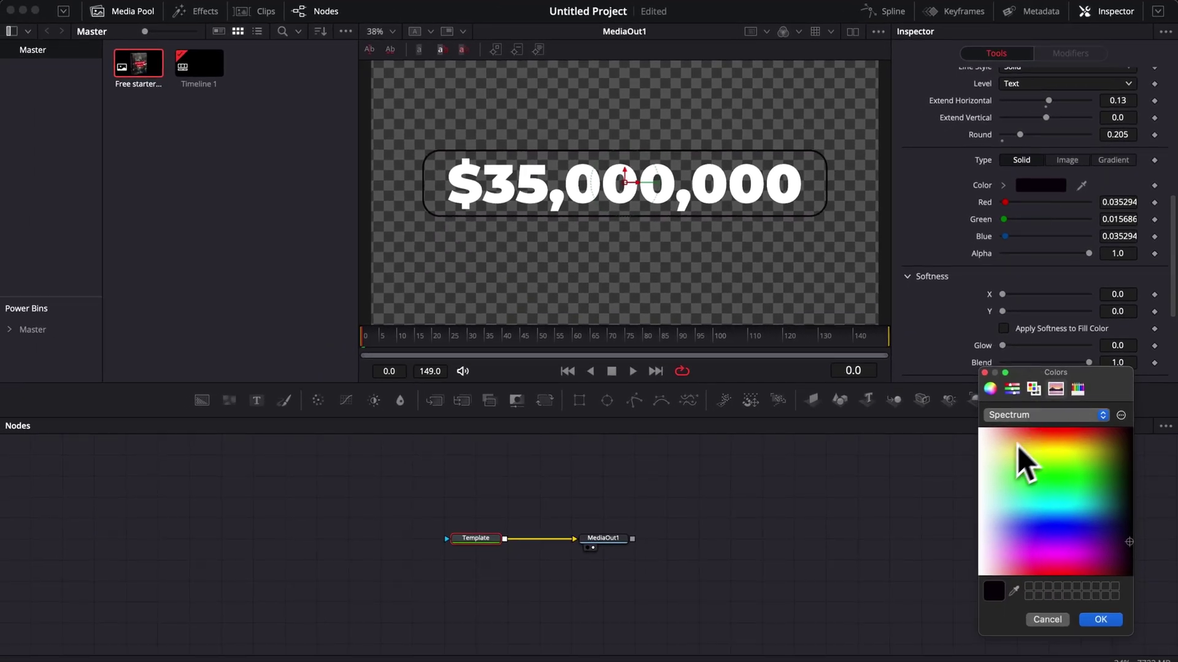
click(982, 446)
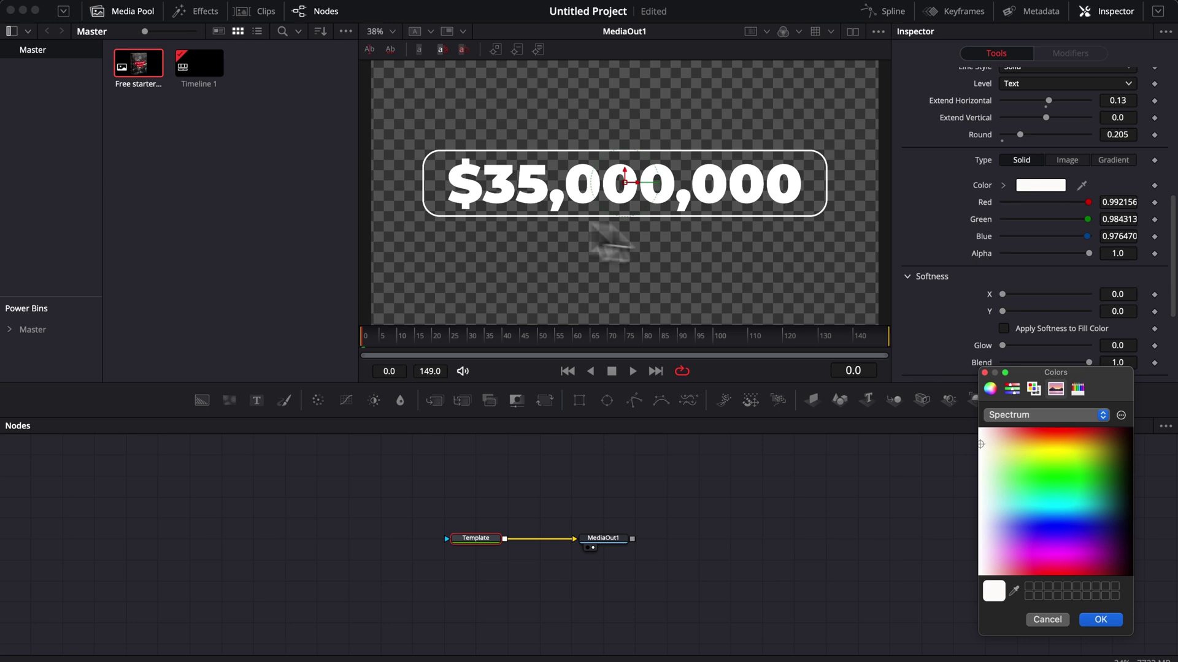
click(1100, 620)
scroll(1102, 343, up, 10)
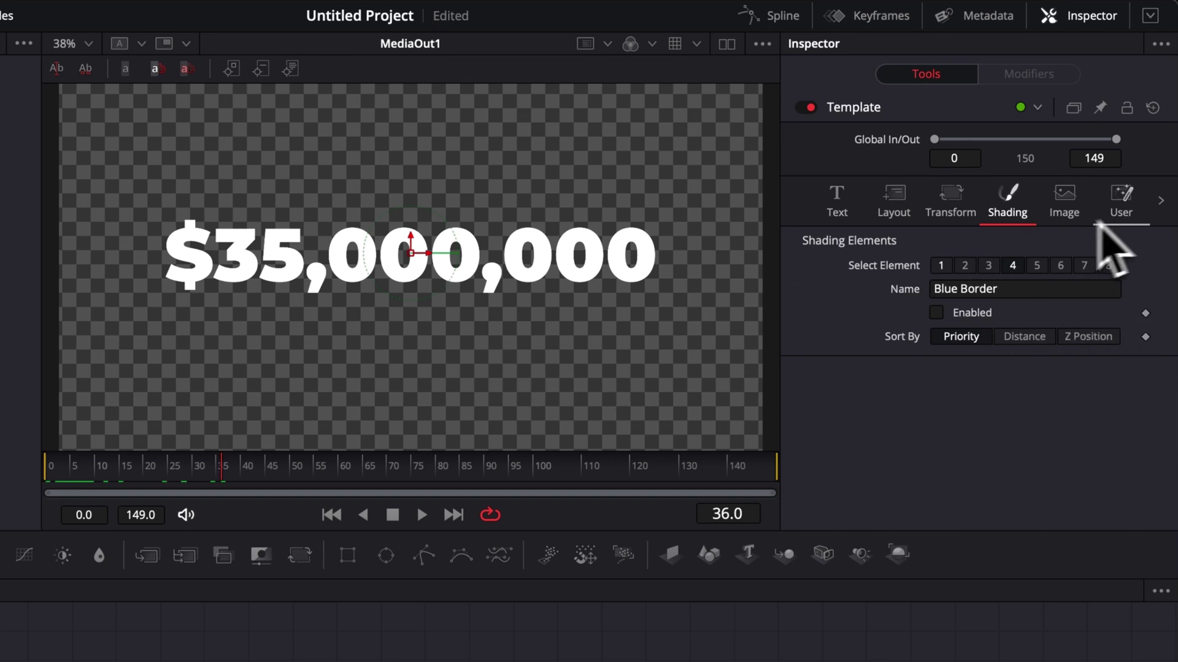
- Display the user controls, and open and close the Spline and Keyframes editors in turn
click(1120, 209)
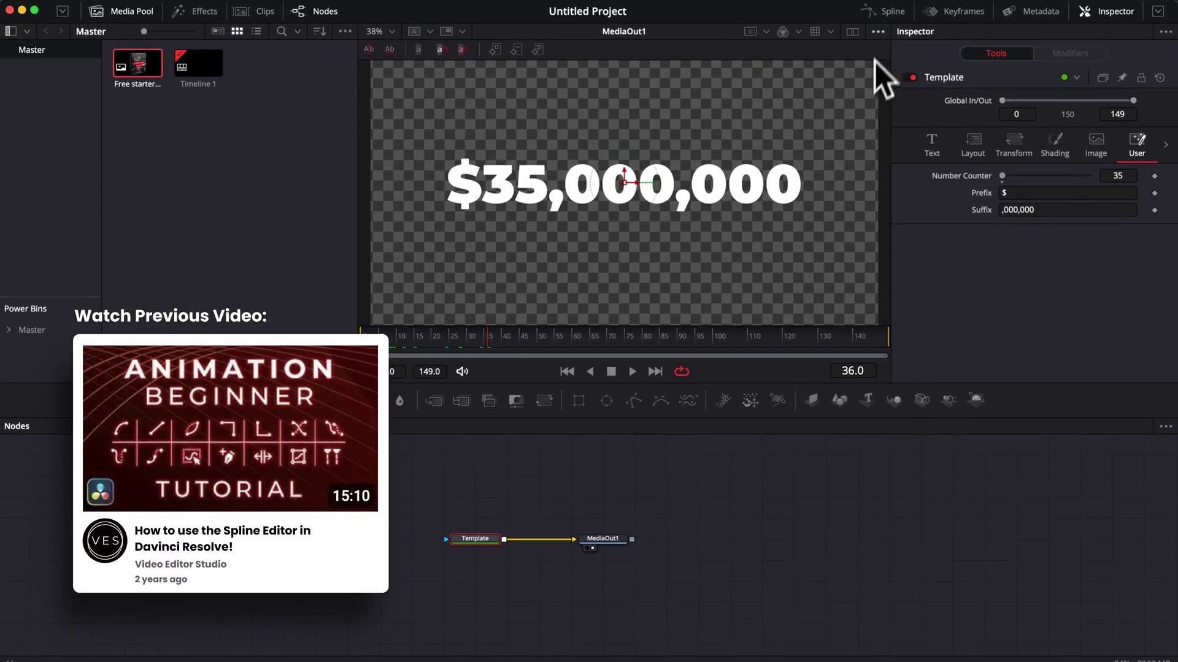
click(779, 16)
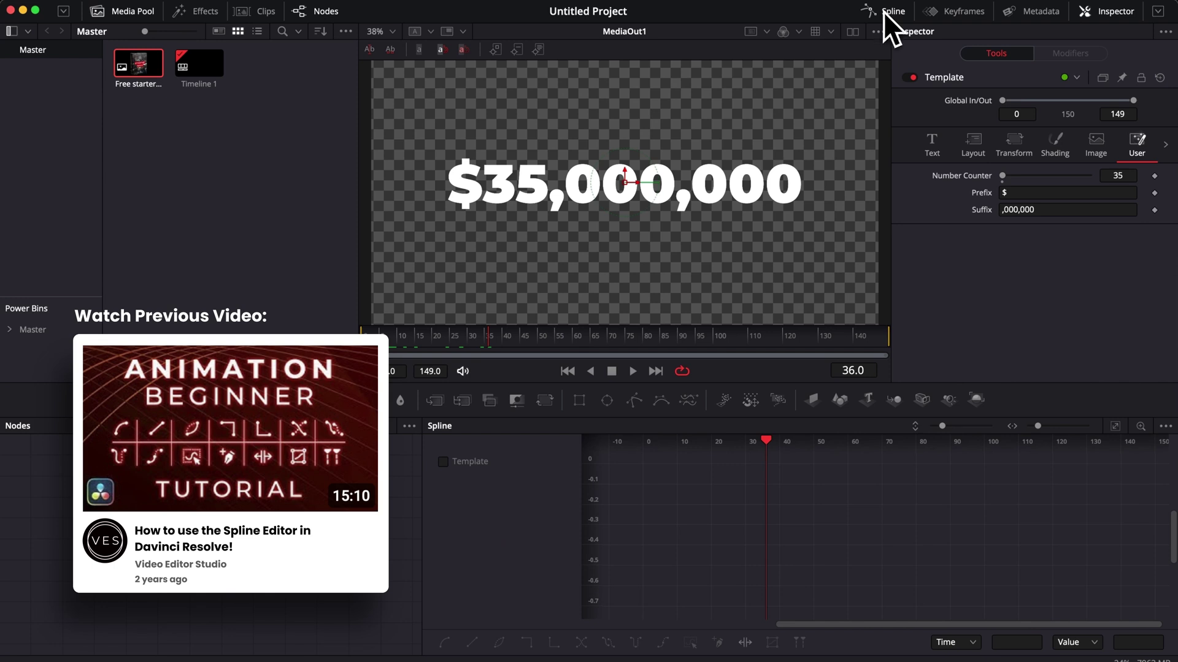
click(886, 12)
click(951, 12)
click(951, 12)
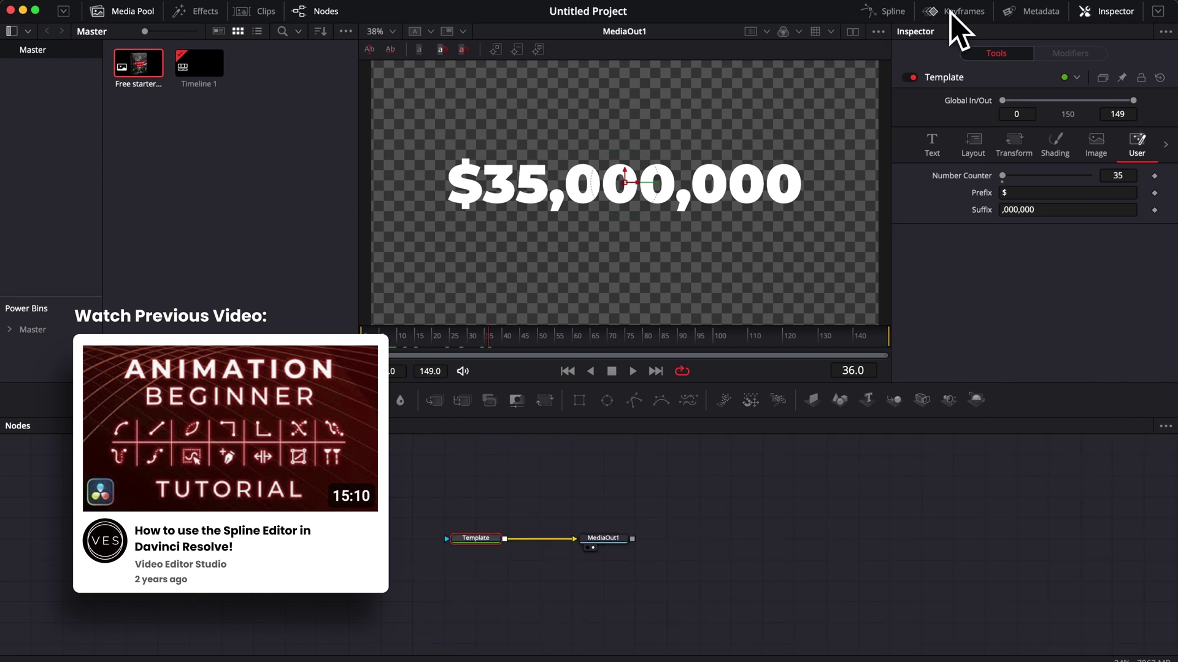
- Add keyframes at frame 25 for the layout Size and the White Solid Fill's Opacity, both at 1.0
drag(437, 336, 367, 337)
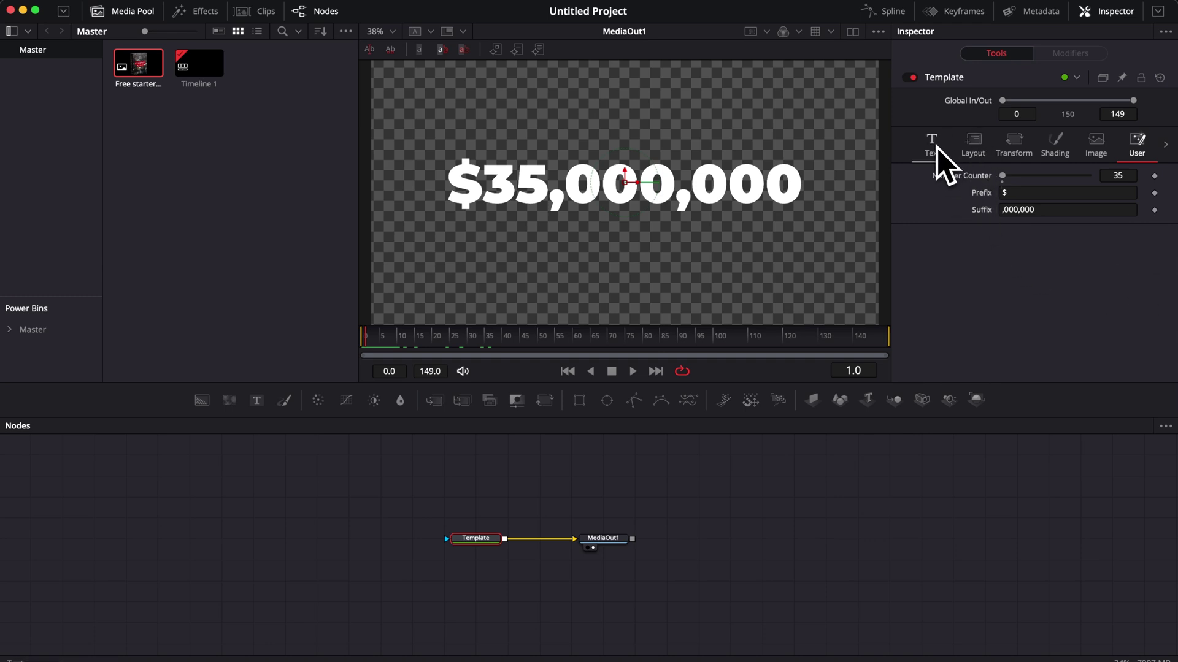
click(933, 147)
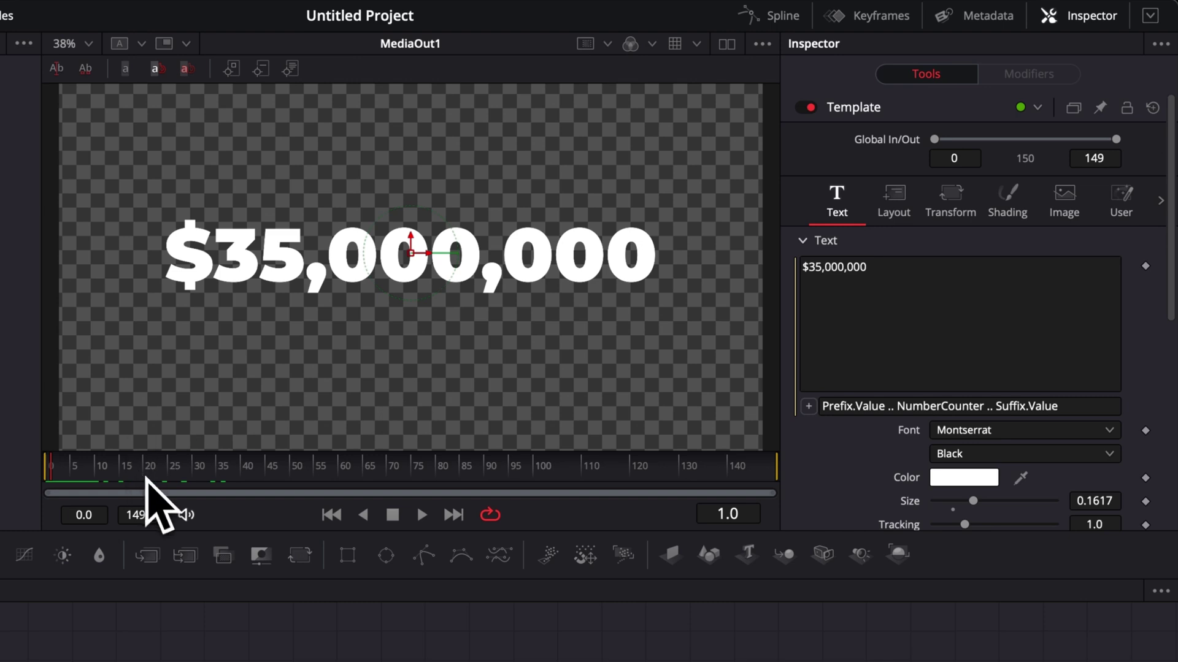
drag(135, 478, 171, 483)
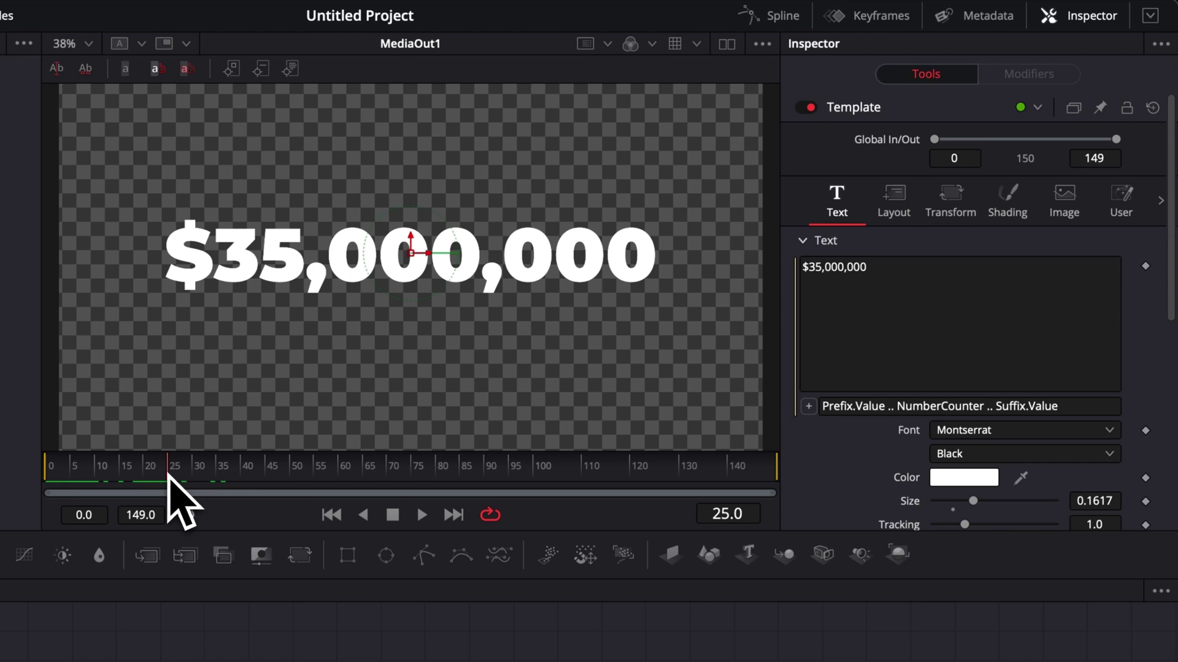
click(894, 202)
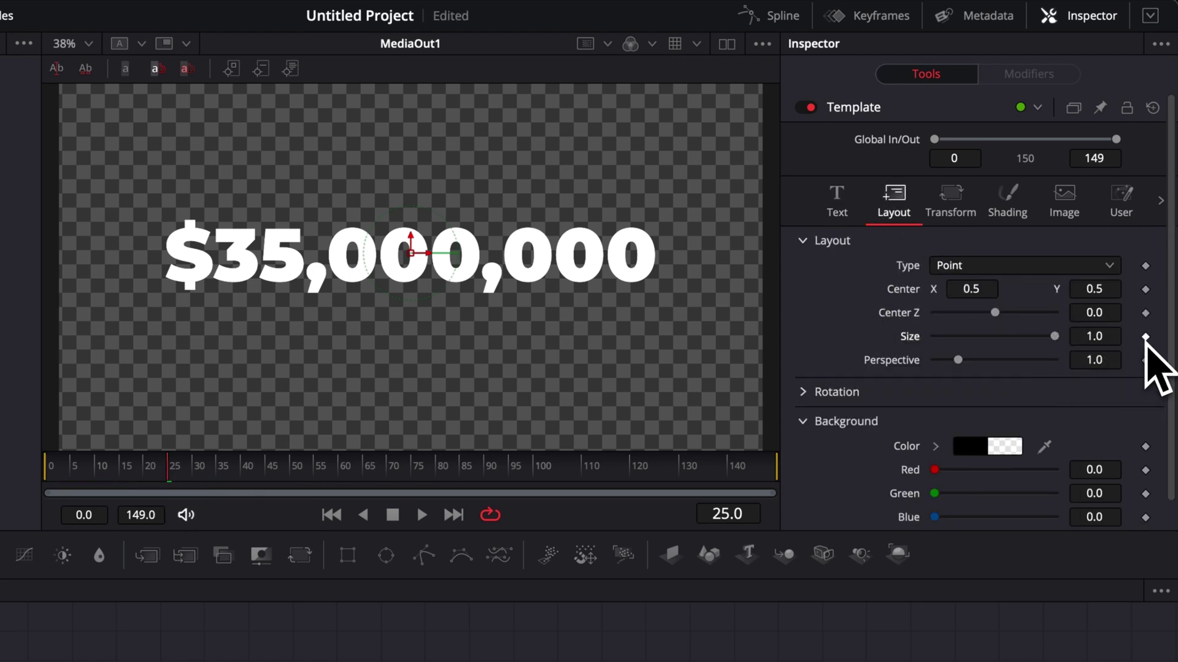
click(1009, 209)
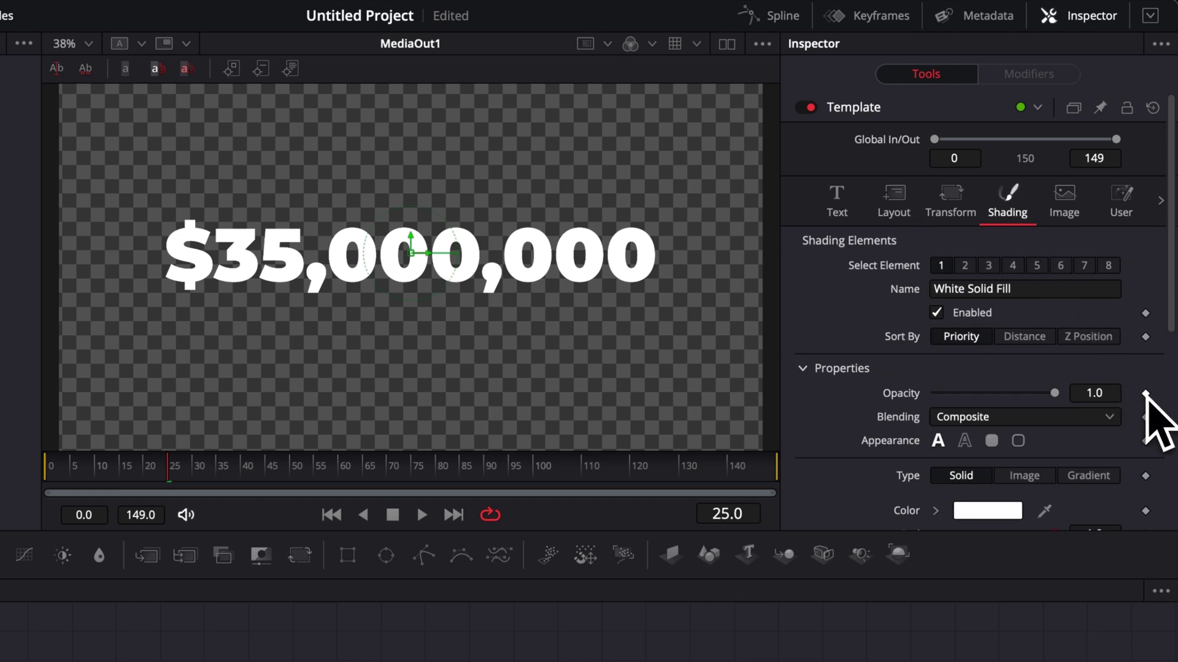
- Set the White Solid Fill's Opacity to 0.0 at frame 0
drag(111, 474, 40, 482)
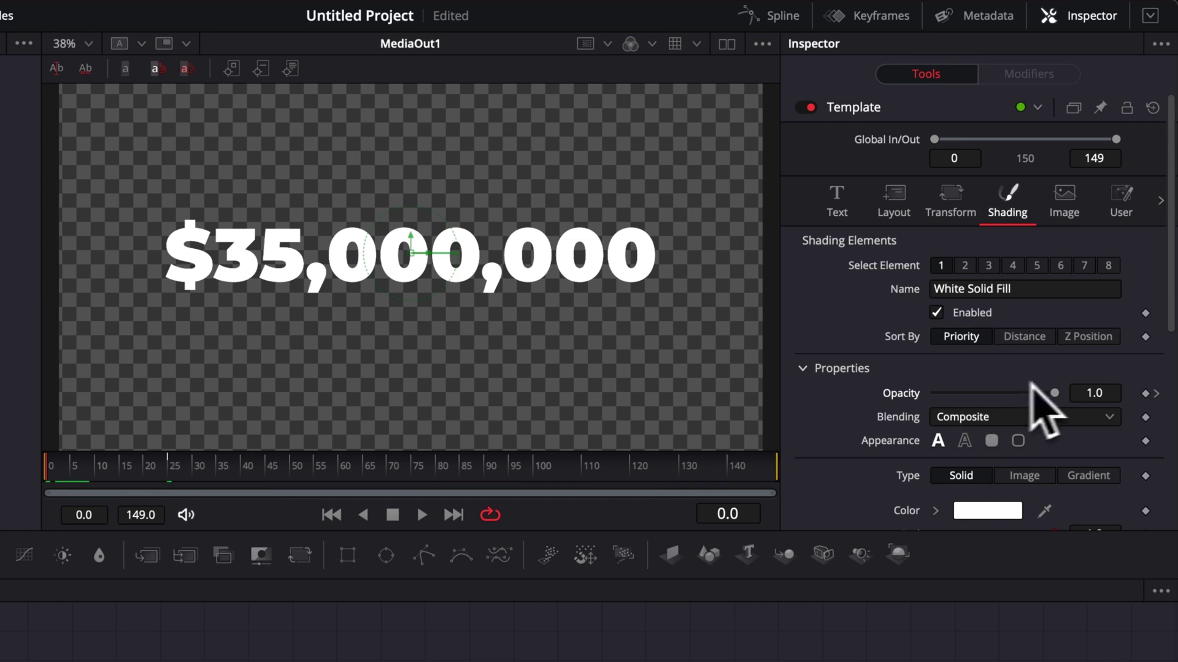
drag(1053, 393, 925, 402)
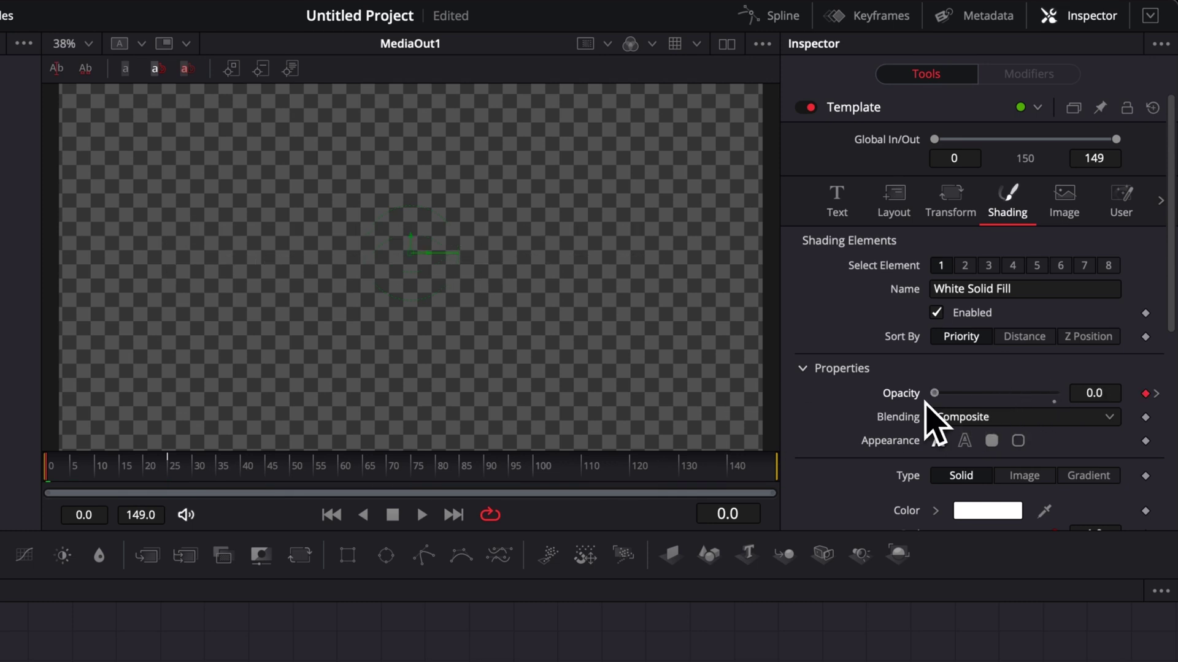
- Set the layout Size to 0.6 at frame 0 and play back the intro animation
click(905, 222)
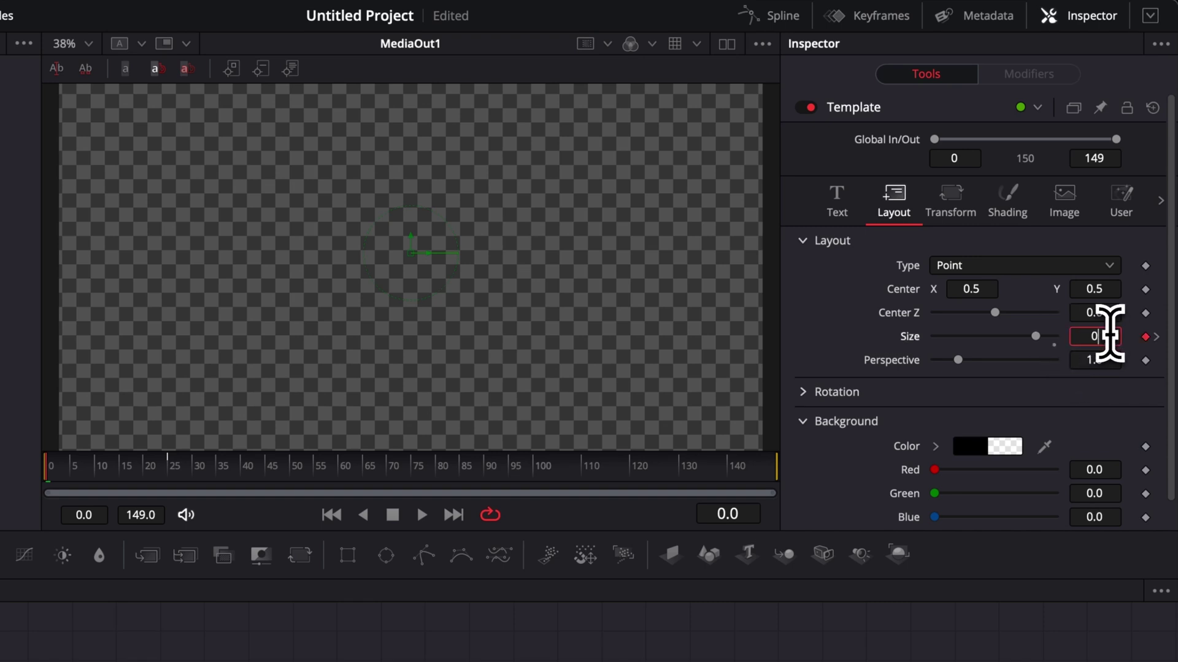
key(space)
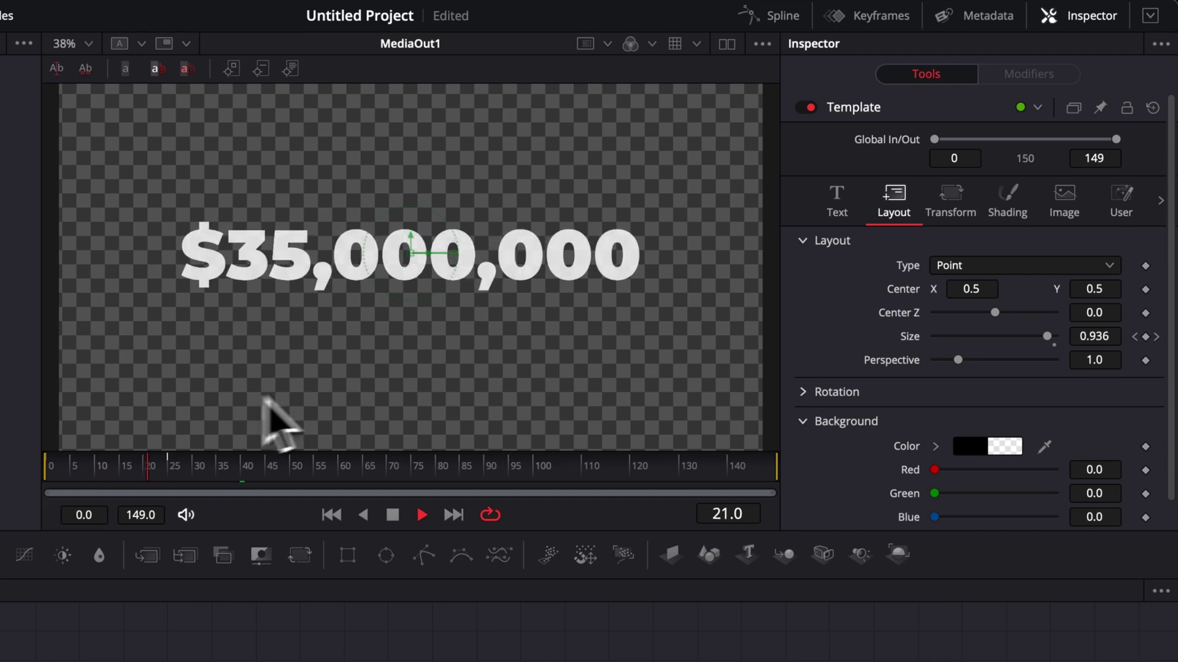
drag(72, 470, 161, 472)
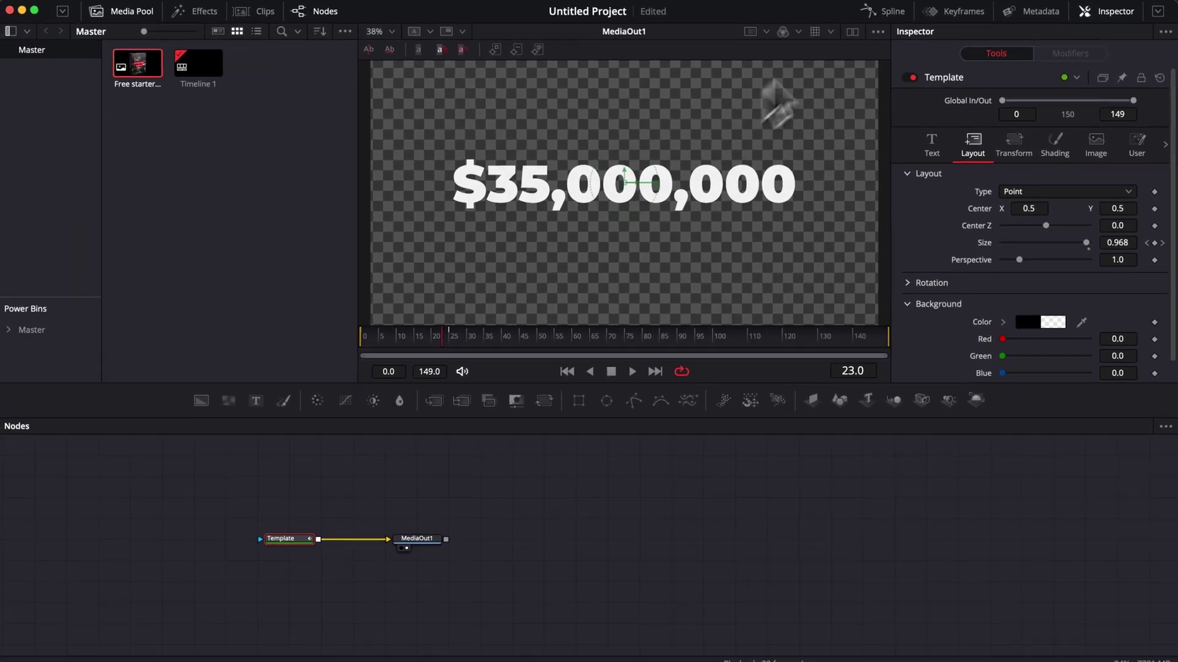
- Open the Spline editor, fit the curves, smooth all Layout Size and Opacity keyframes, and play back the result
click(774, 15)
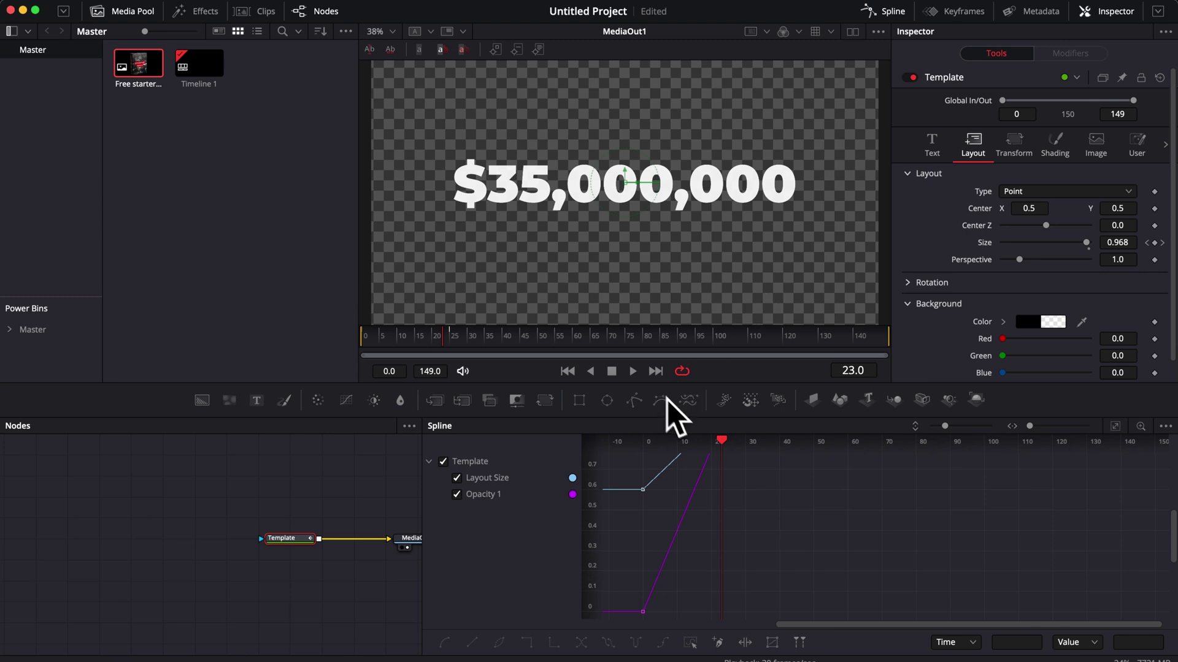
click(1115, 426)
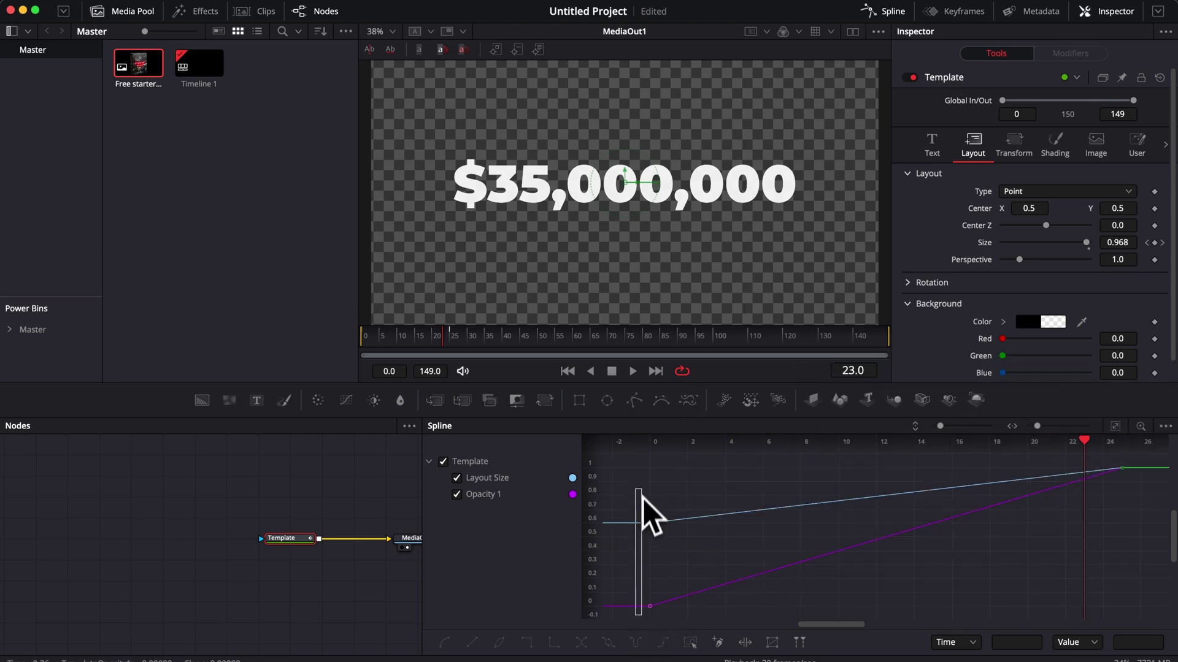
drag(642, 489, 1149, 454)
key(s)
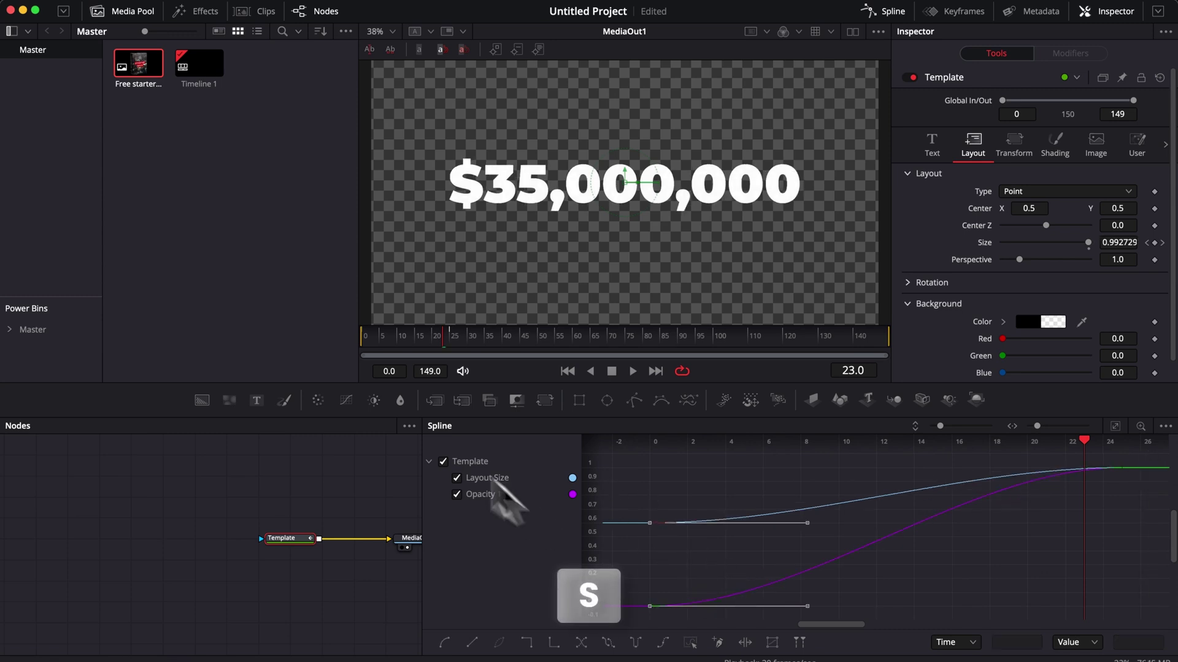
click(375, 336)
key(space)
key(space)
- Display the easing values for the selected keyframes, set Ease Out to 85.2, and play back the animation
key(super+t)
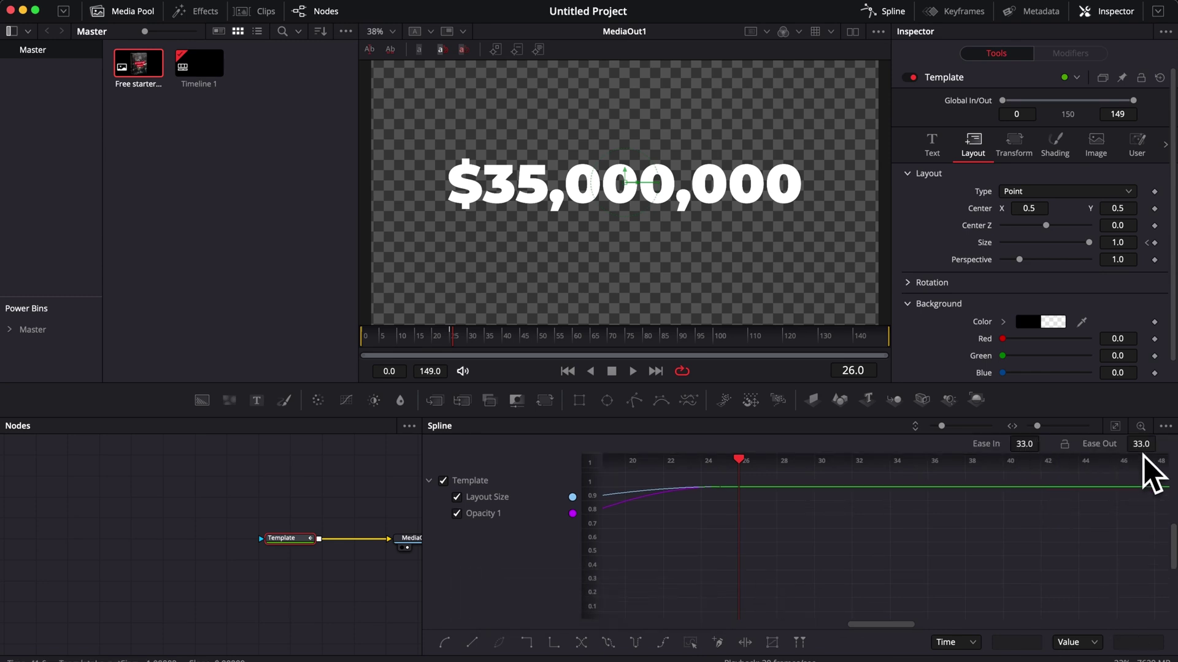
mouse_move(1144, 457)
mouse_down()
mouse_move(670, 381)
mouse_move(1154, 464)
mouse_up()
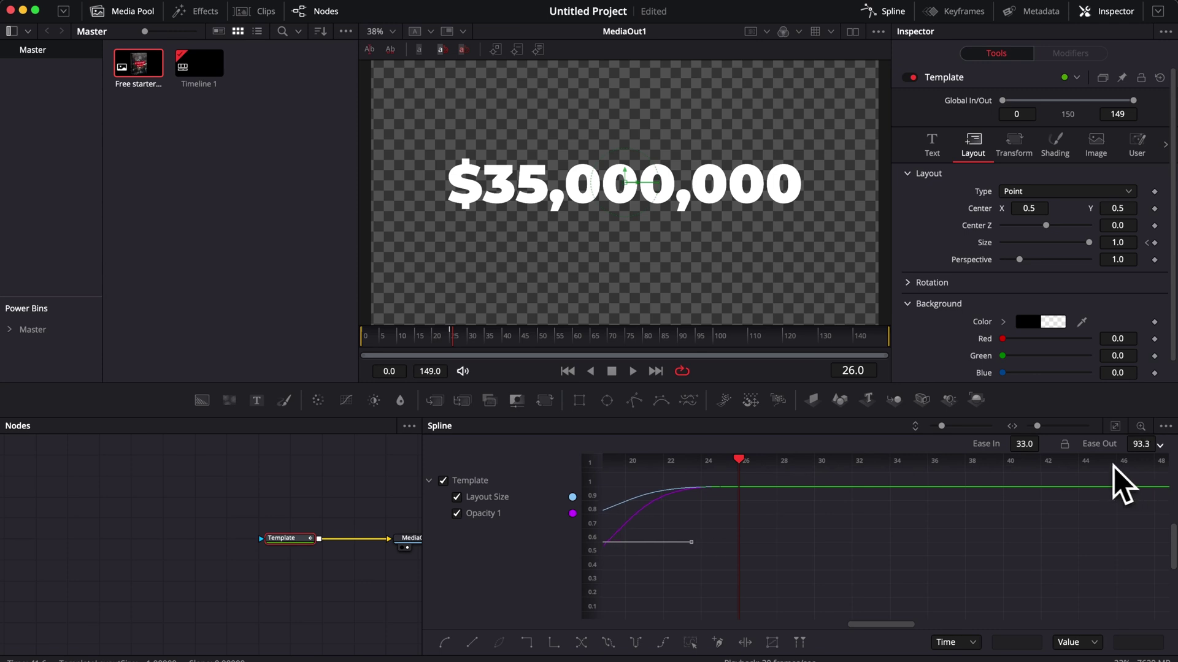
click(365, 337)
key(space)
click(360, 339)
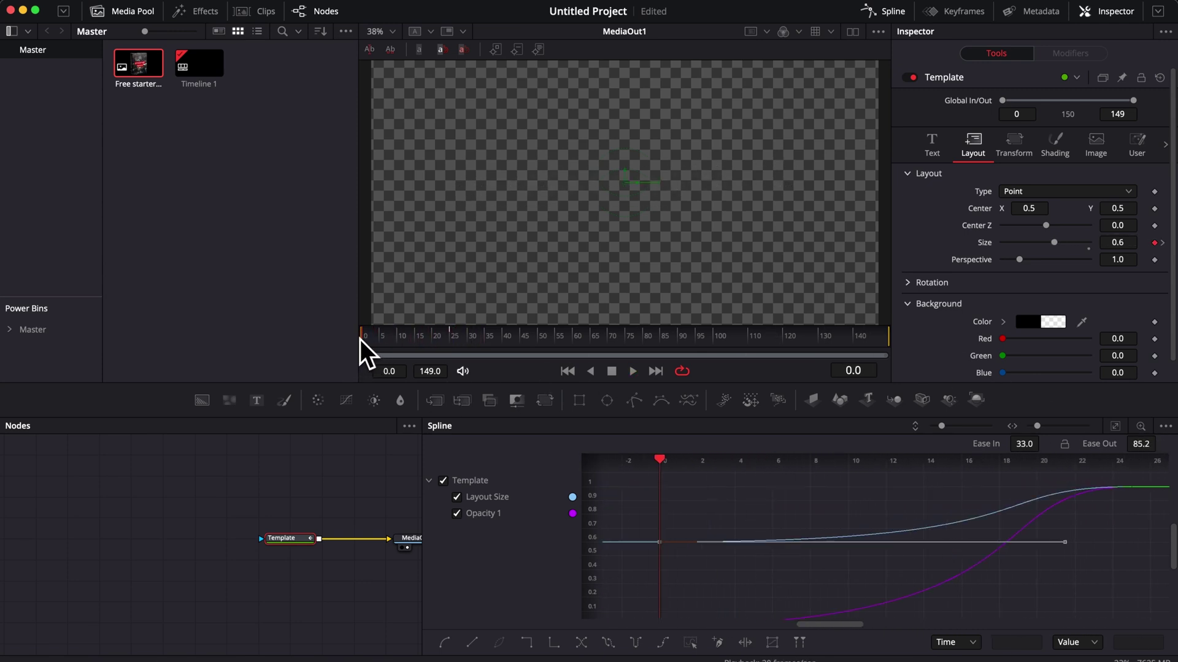
click(362, 339)
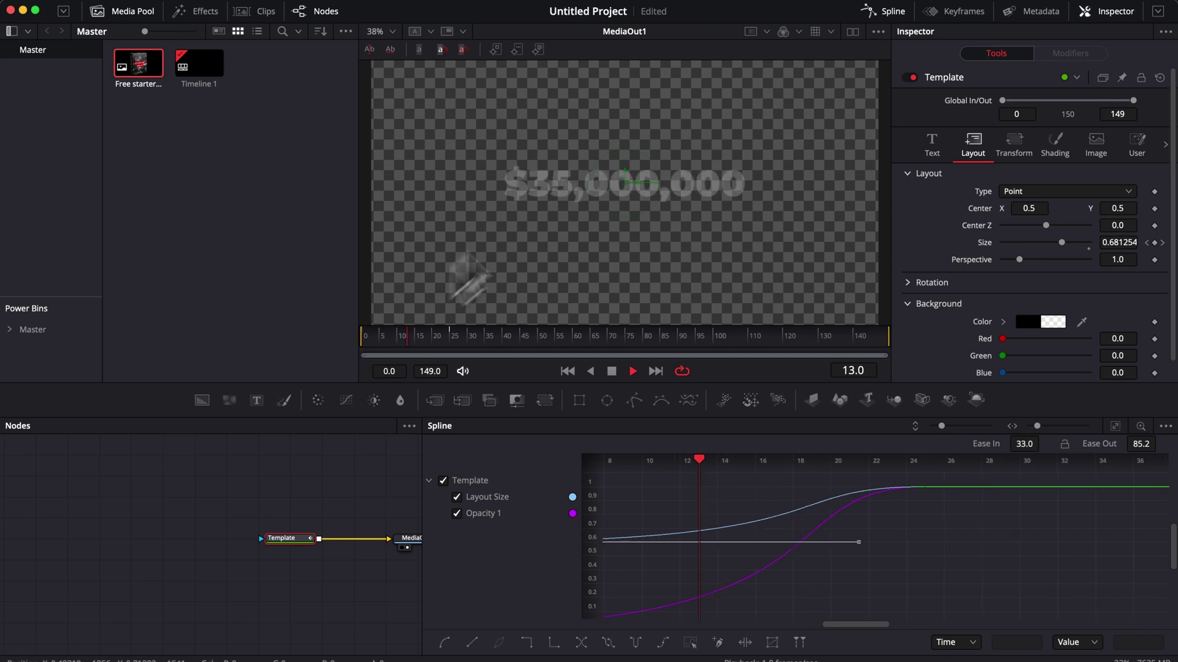
scroll(349, 508, right, 5)
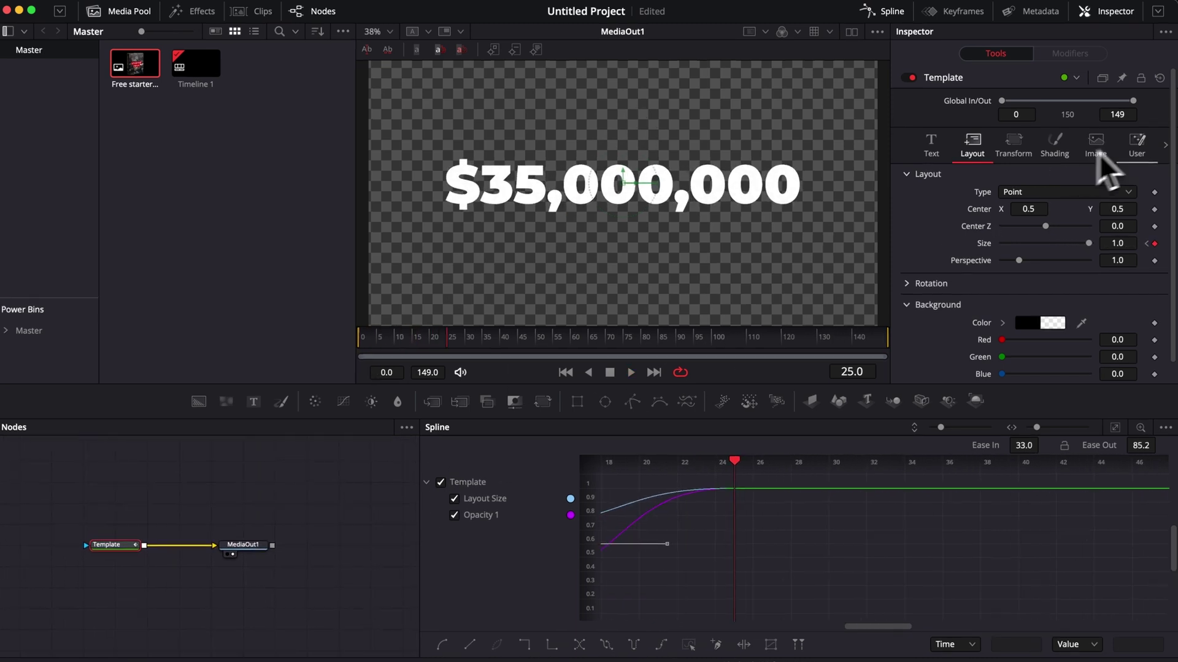
- Keyframe the Number Counter user control at 35 on frame 35 and at 5 on frame 0
click(1136, 145)
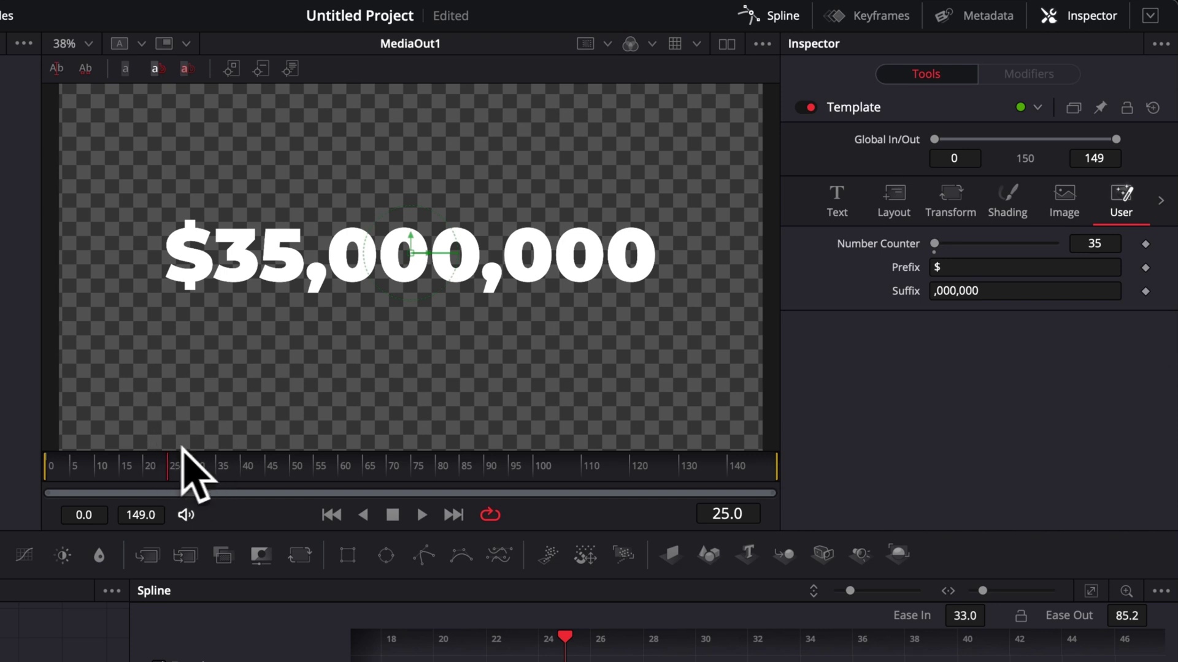
click(217, 465)
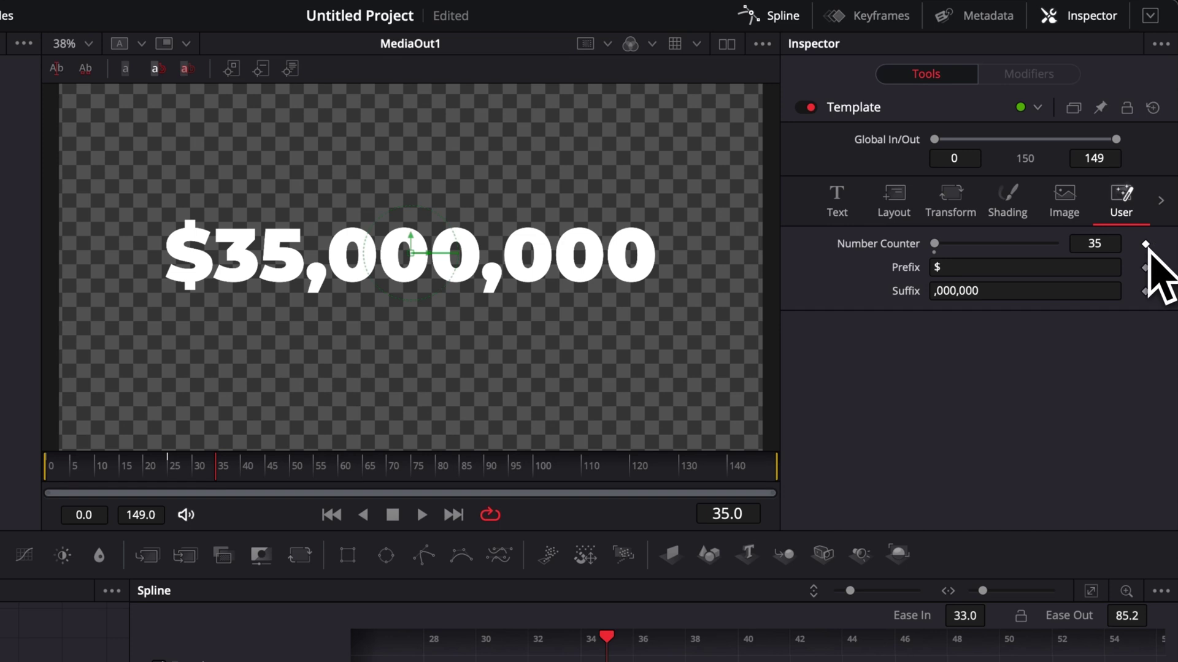
click(52, 468)
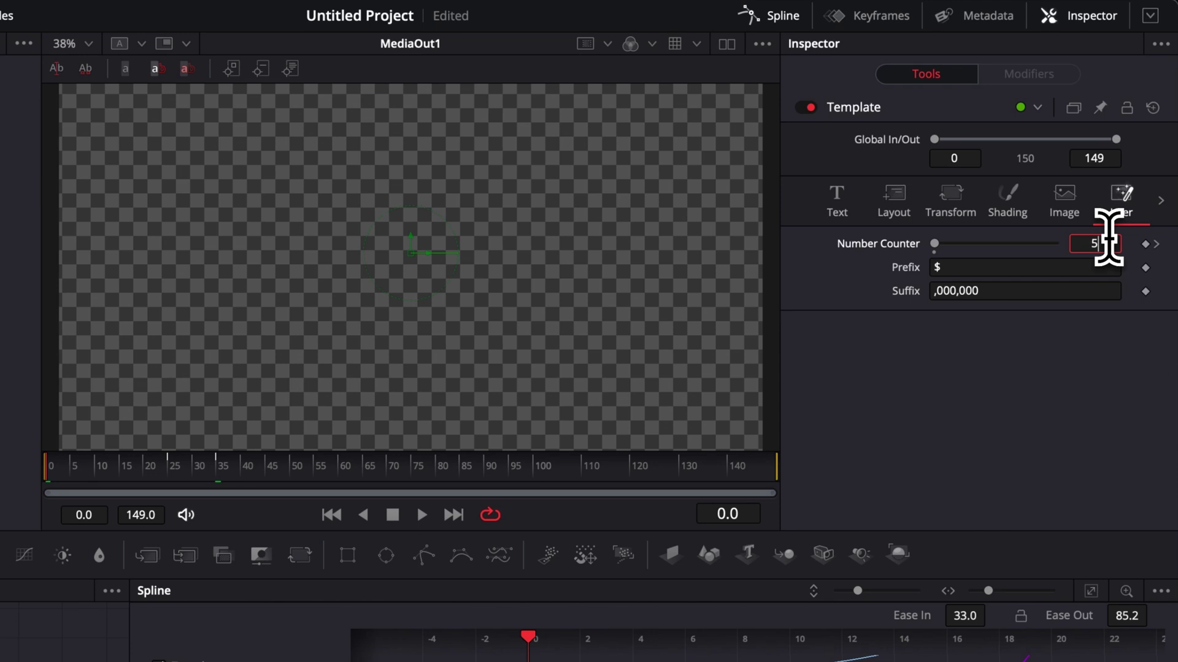
key(Return)
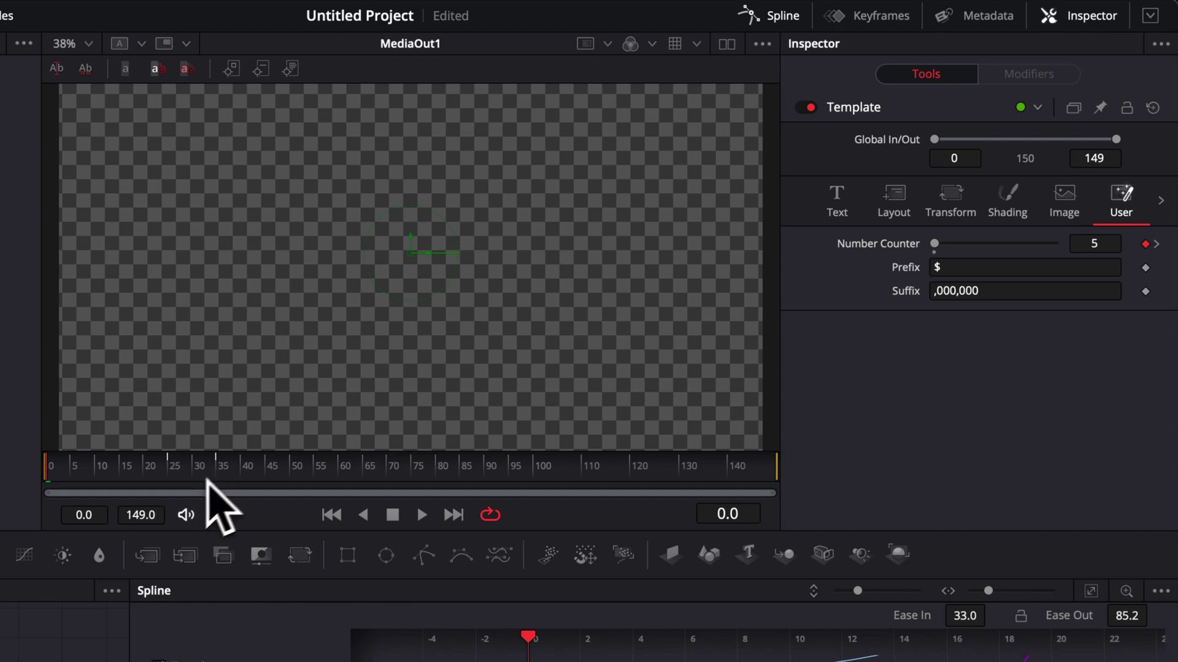
- Play the counter animation from frame 0 several times to check the number counting up
key(space)
click(51, 467)
key(space)
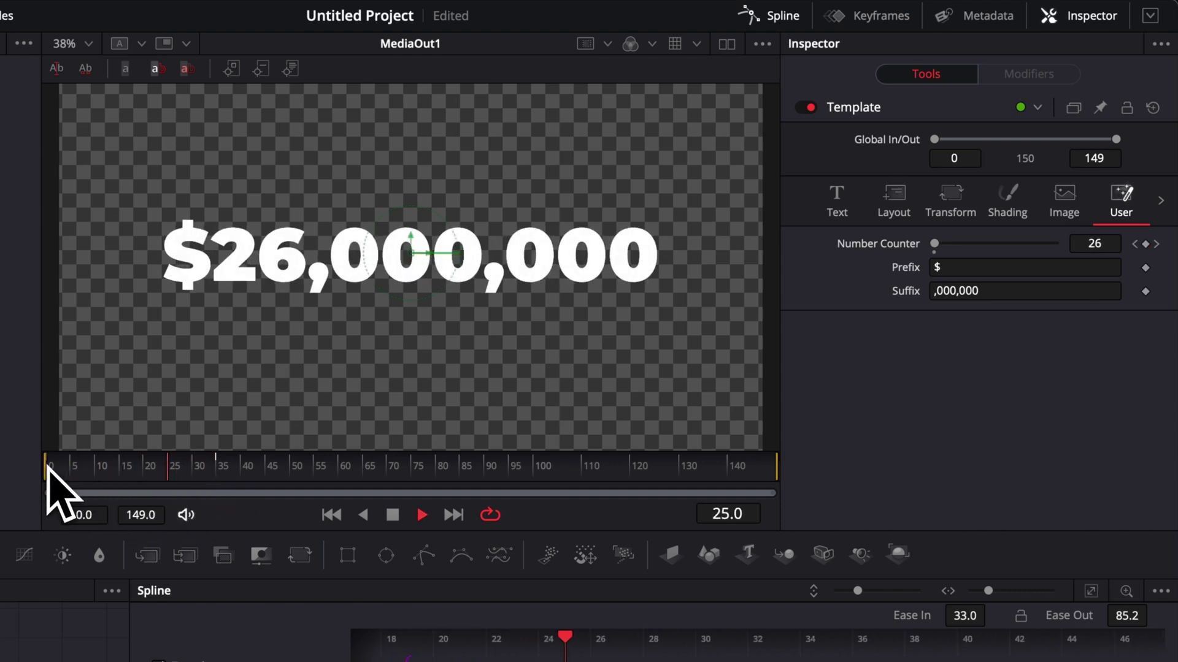
click(49, 468)
key(space)
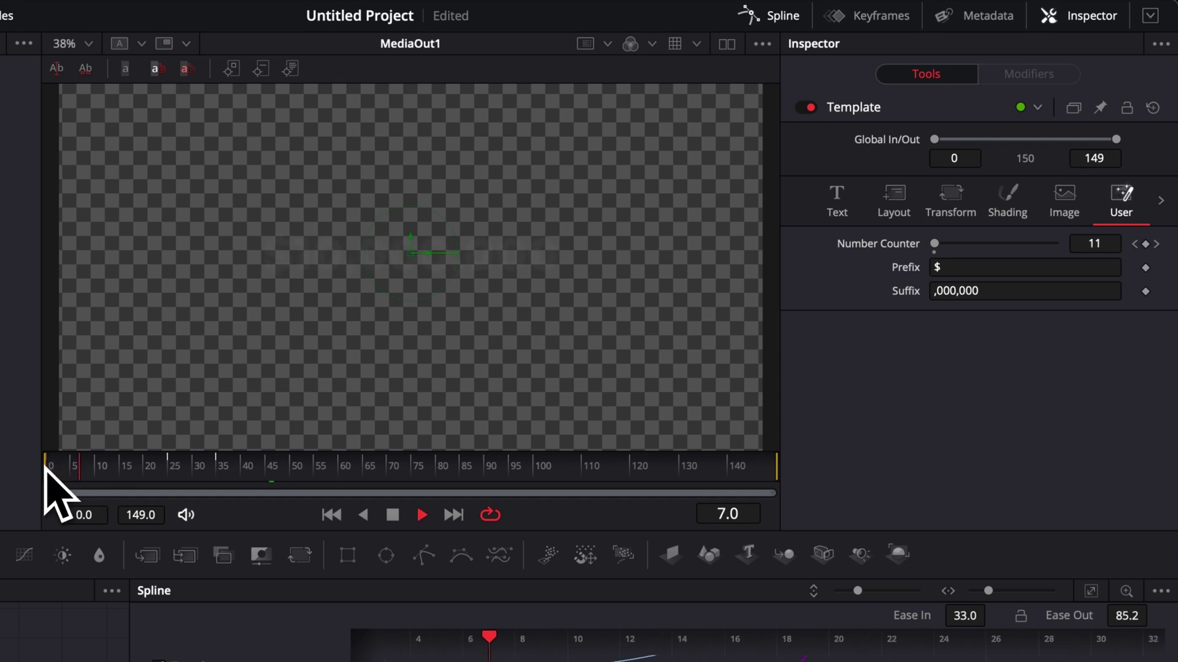
key(space)
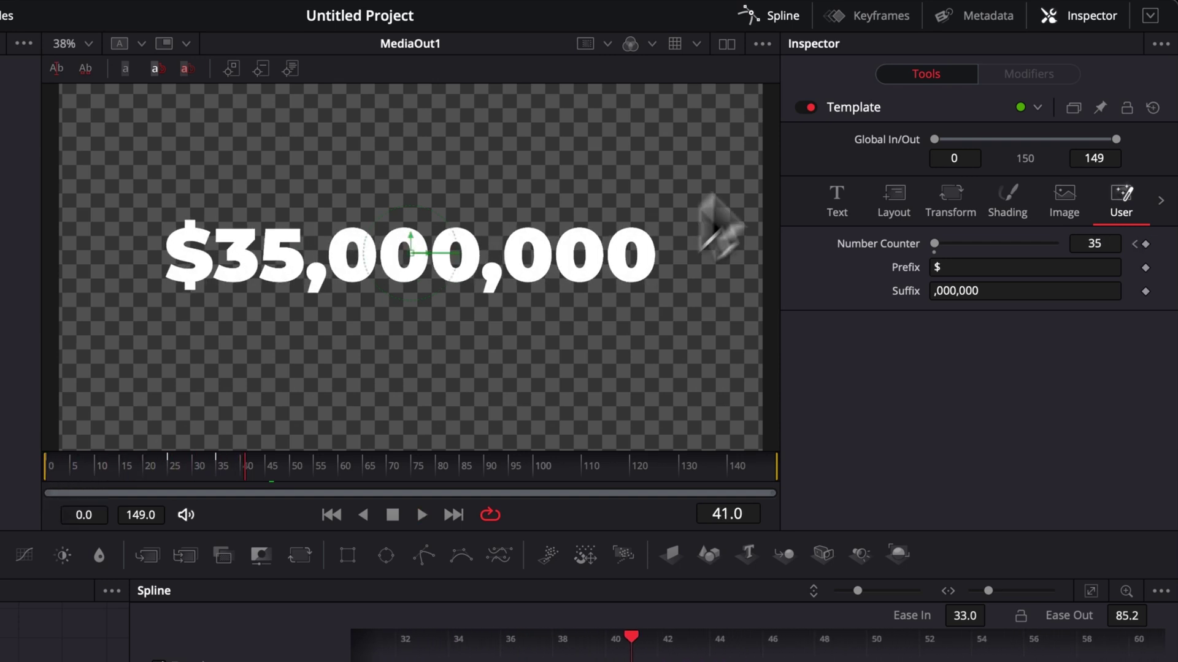
- Clear the Suffix and set the Number Counter to 25000 at frame 35
click(216, 470)
click(998, 293)
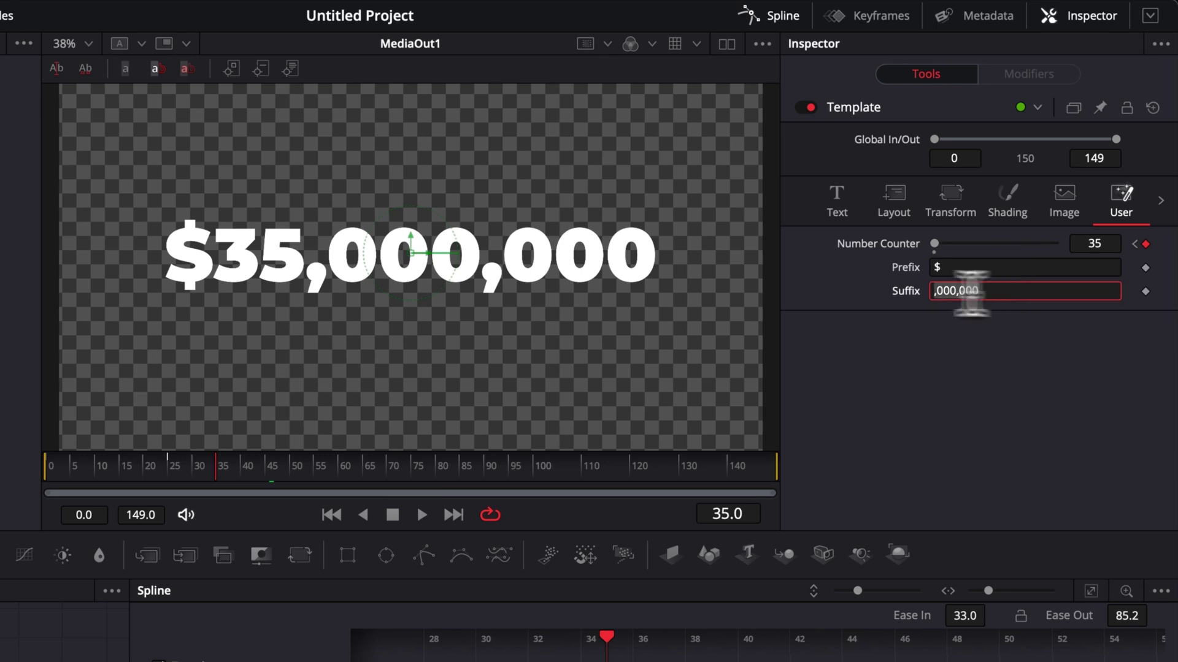
key(BackSpace)
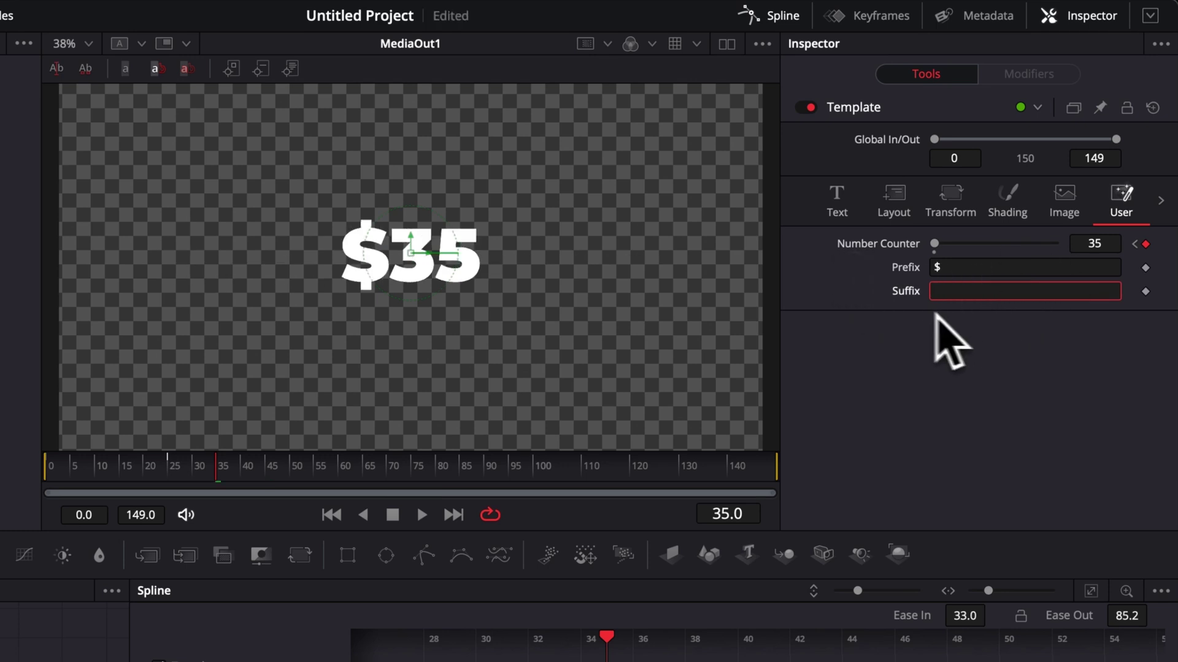
click(1101, 245)
text(25000)
key(Return)
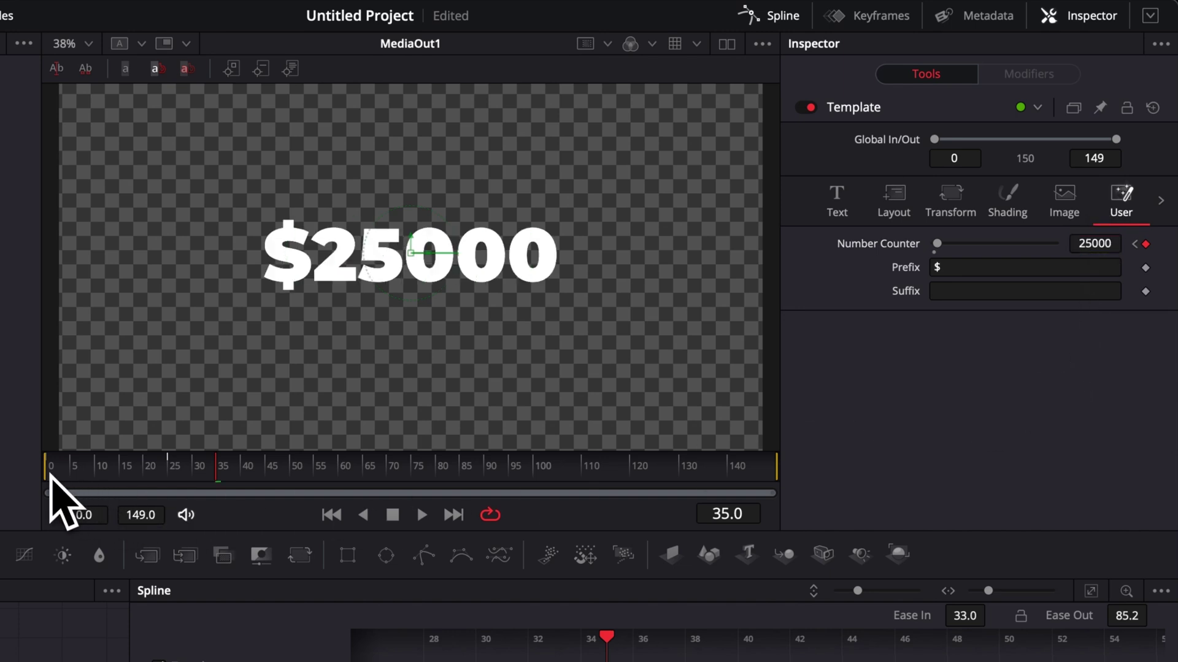
- Set the Number Counter to 0 at frame 0 and play back the count
click(51, 480)
click(1102, 244)
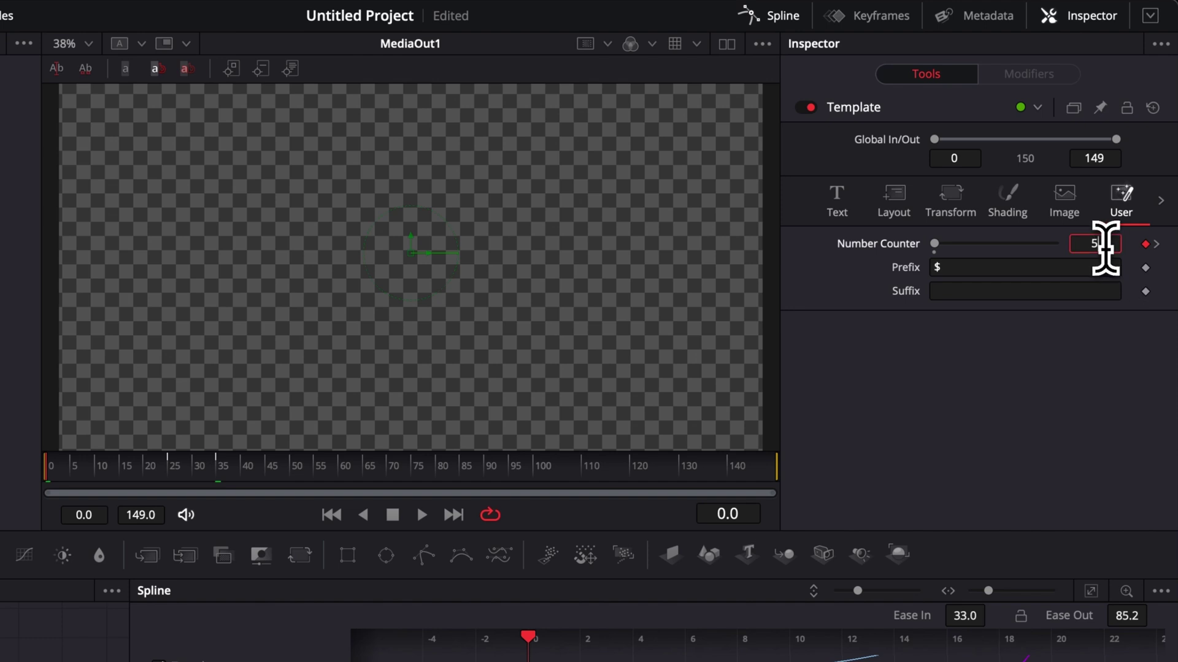
text(0)
key(Return)
key(space)
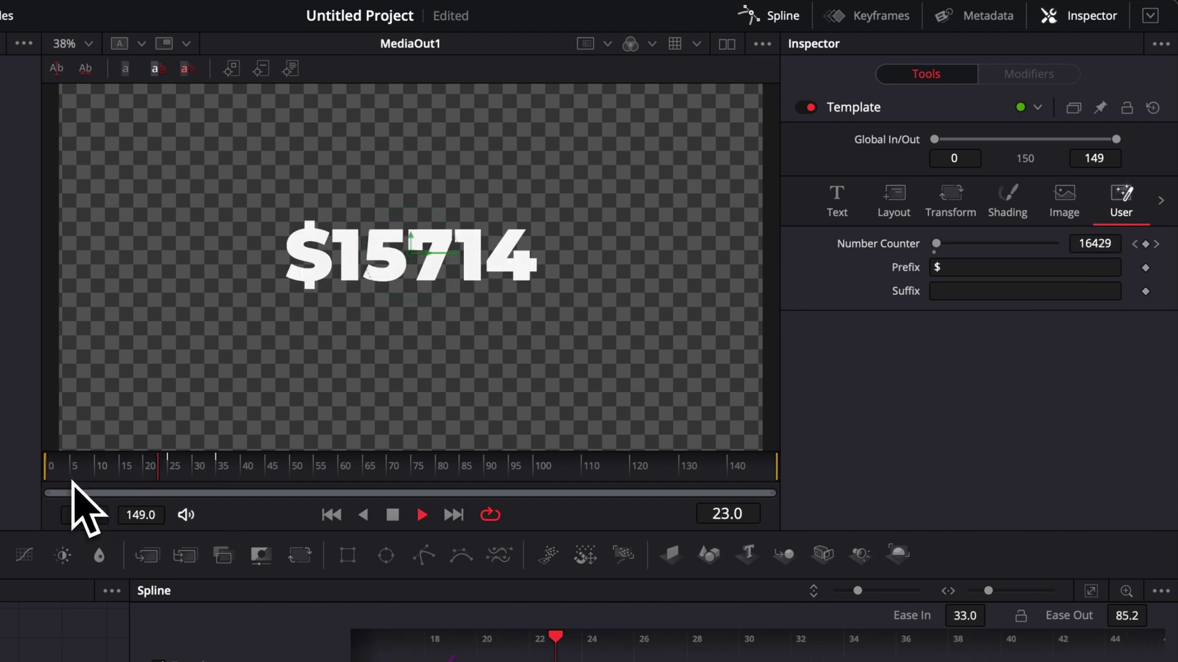
drag(71, 478, 53, 471)
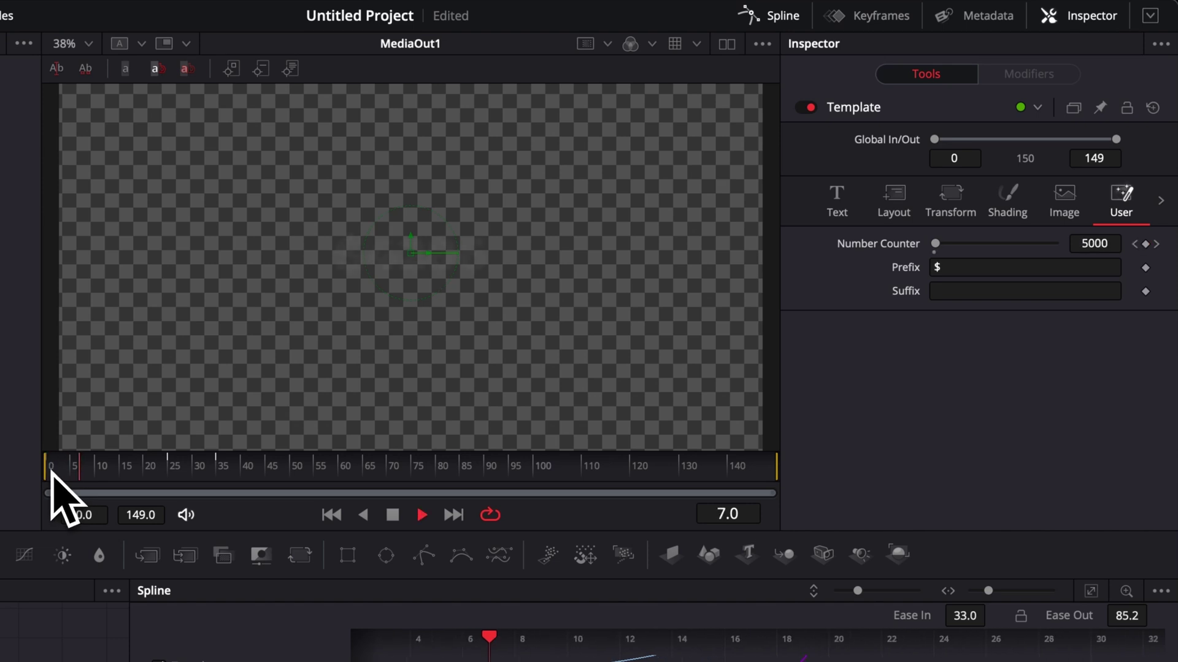
key(space)
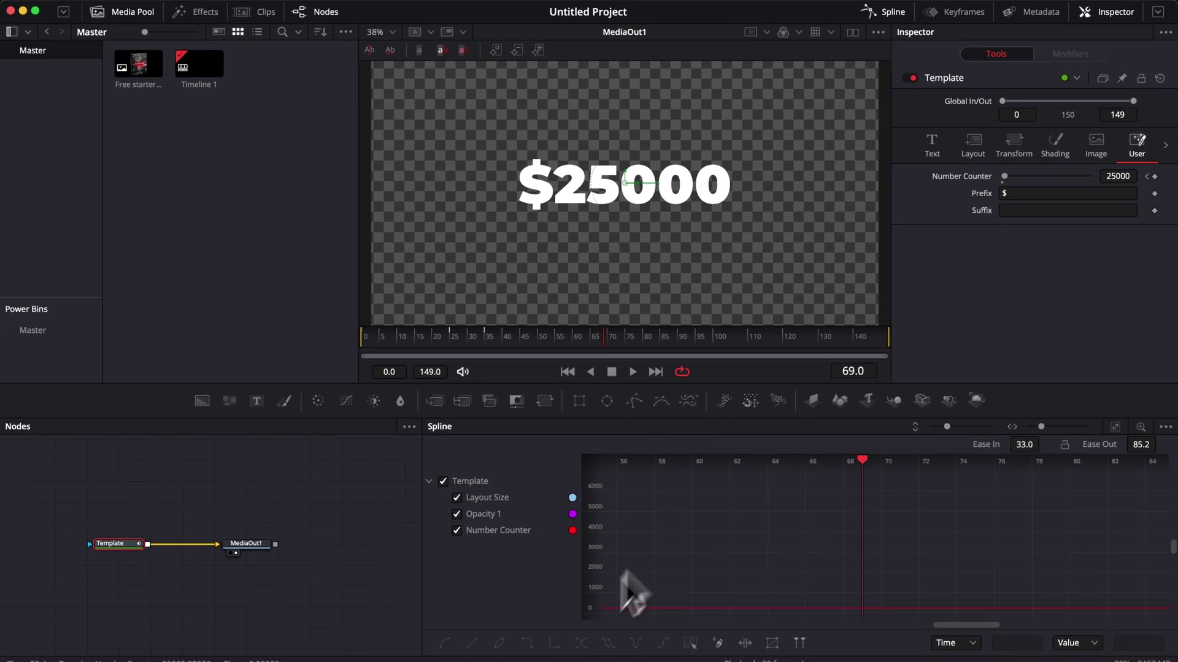
- Switch to the Edit page and toggle the media pool off and on
click(504, 653)
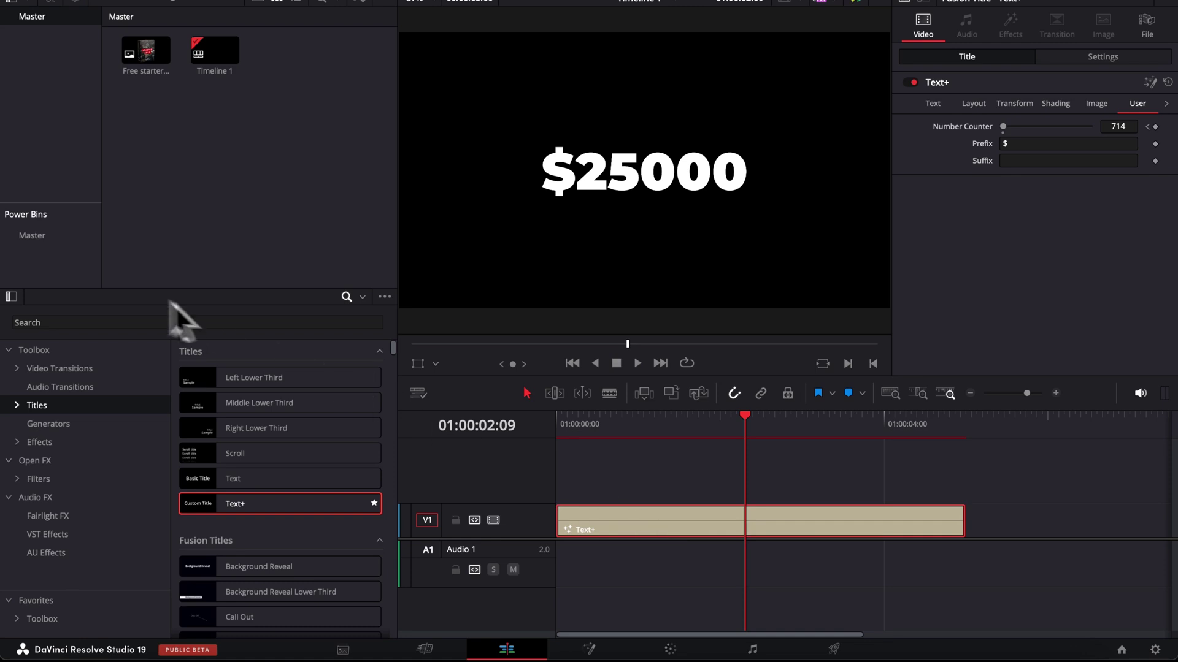
click(121, 0)
click(122, 0)
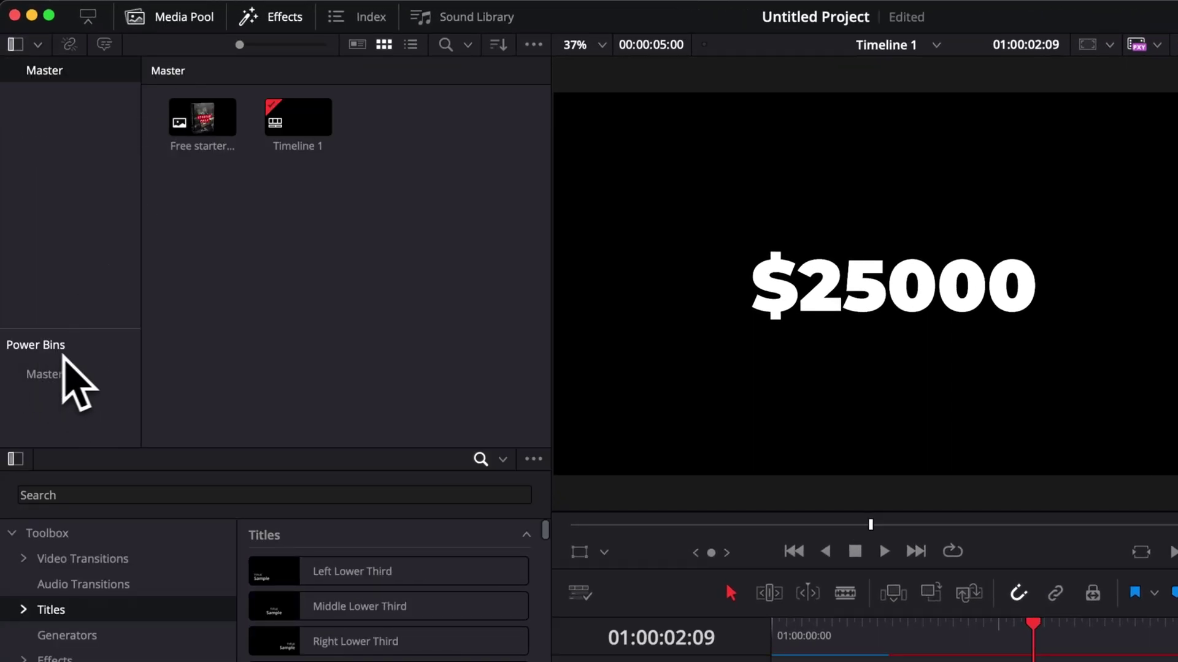
- Hide the Power Bins in the media pool and show them again
click(532, 45)
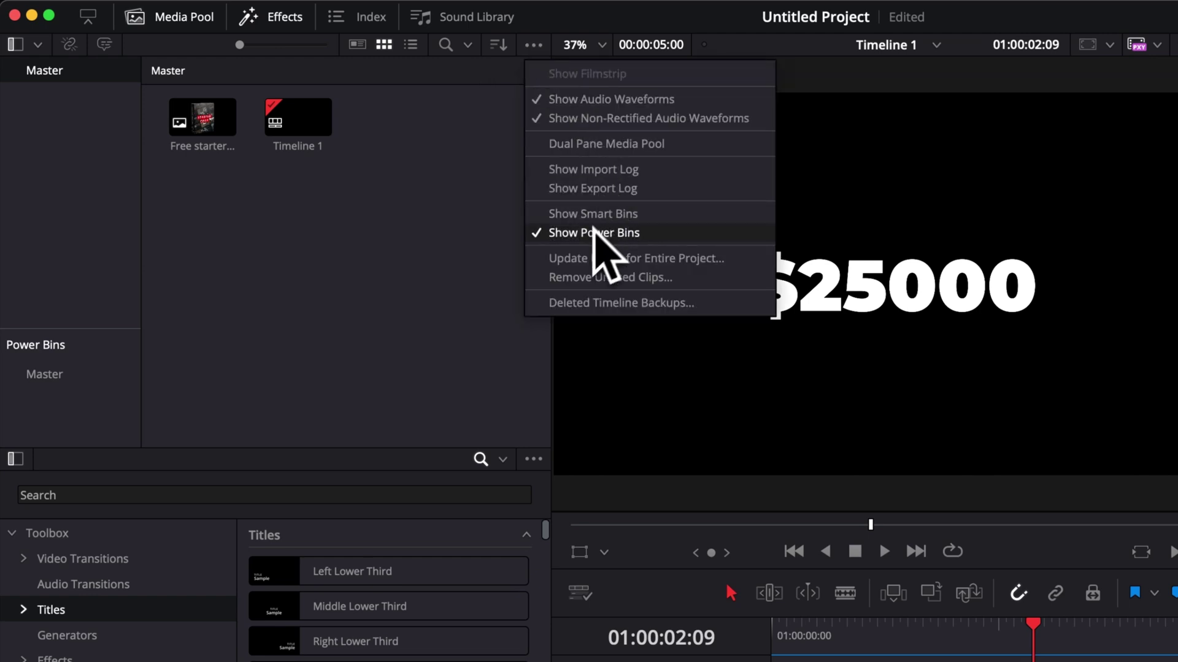
click(665, 236)
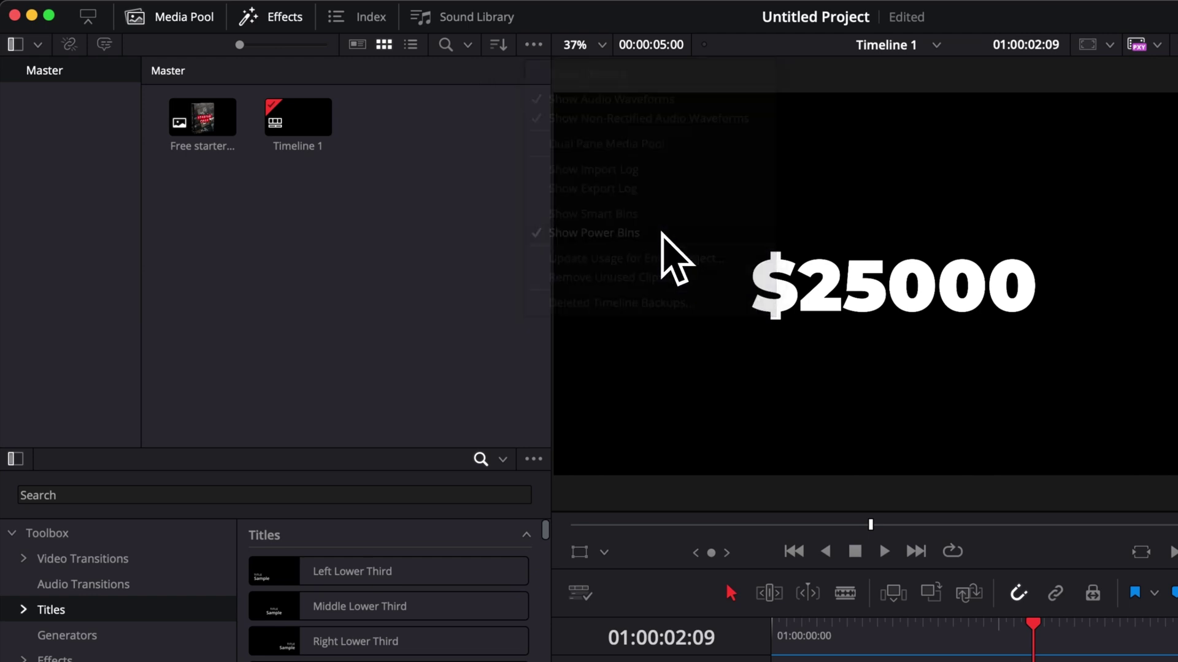
click(533, 45)
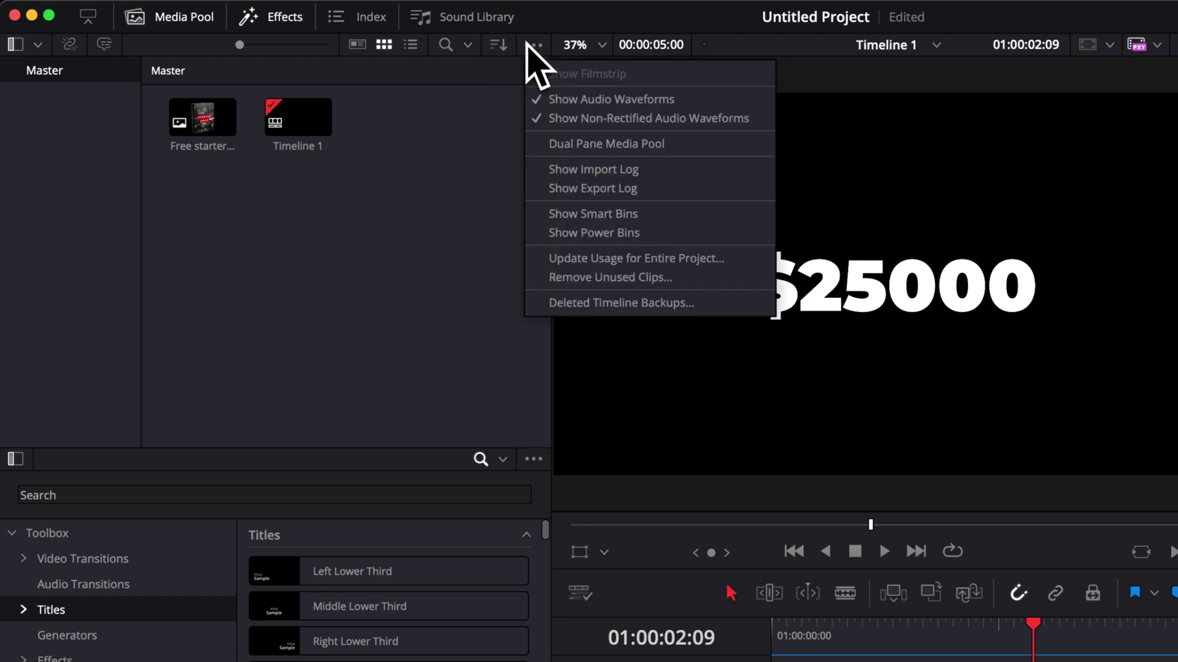
click(662, 233)
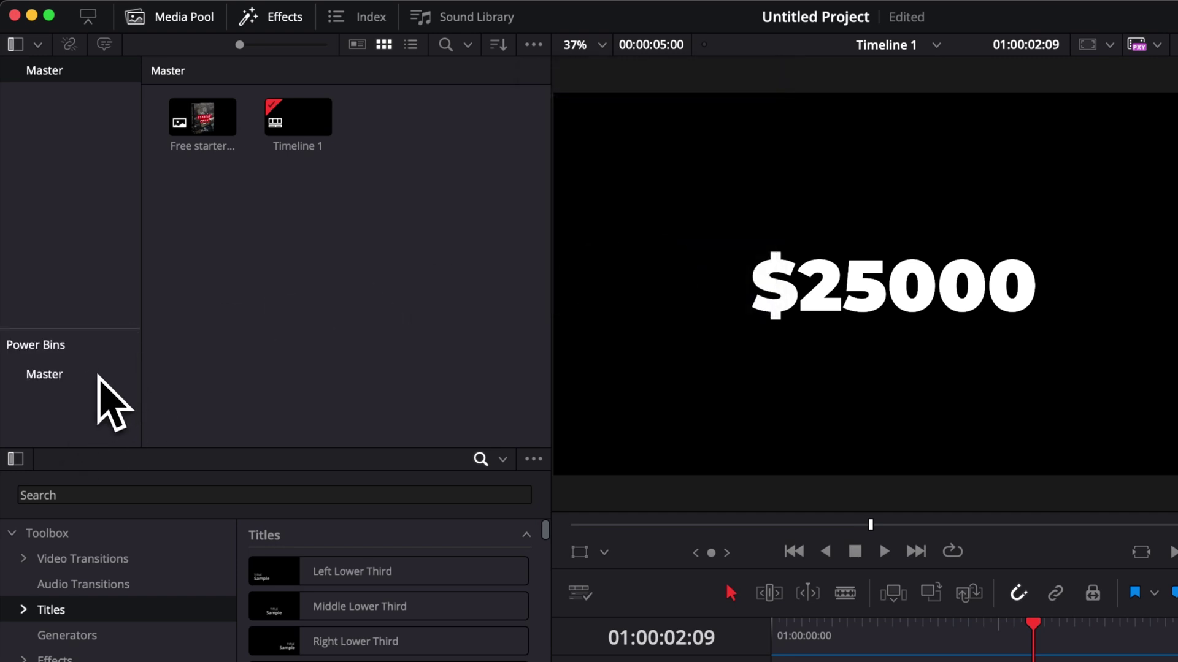
- Create a bin named Animations in the Power Bins' Master and store the timeline's Text+ clip in it
click(63, 380)
right_click(275, 148)
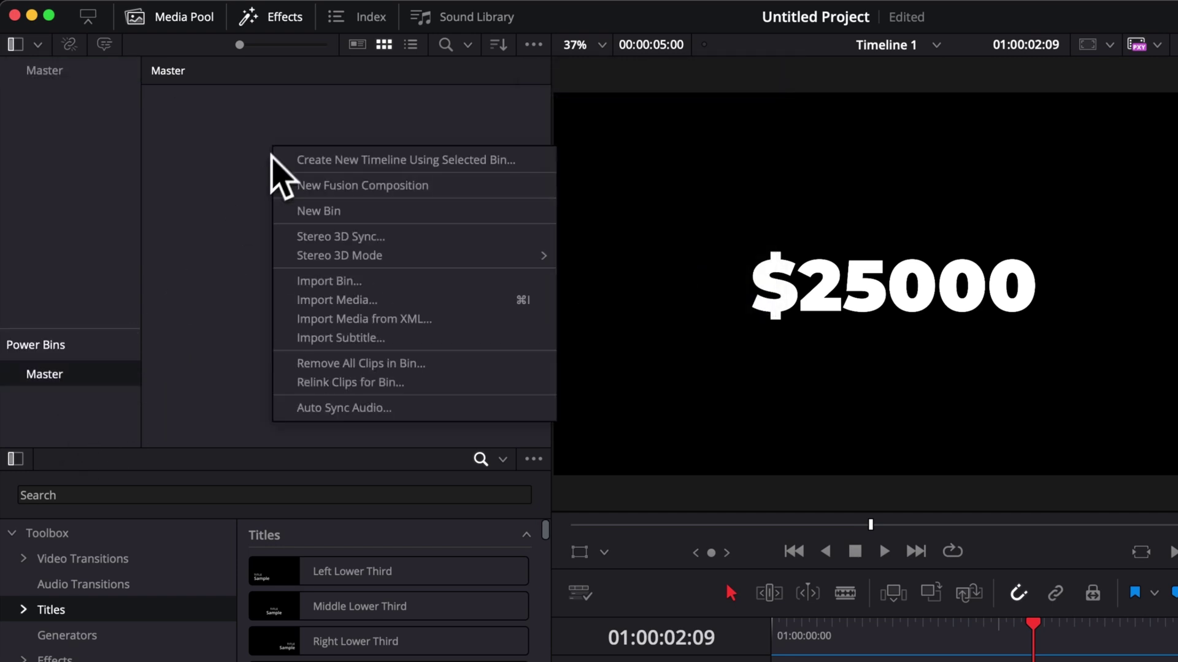
click(341, 212)
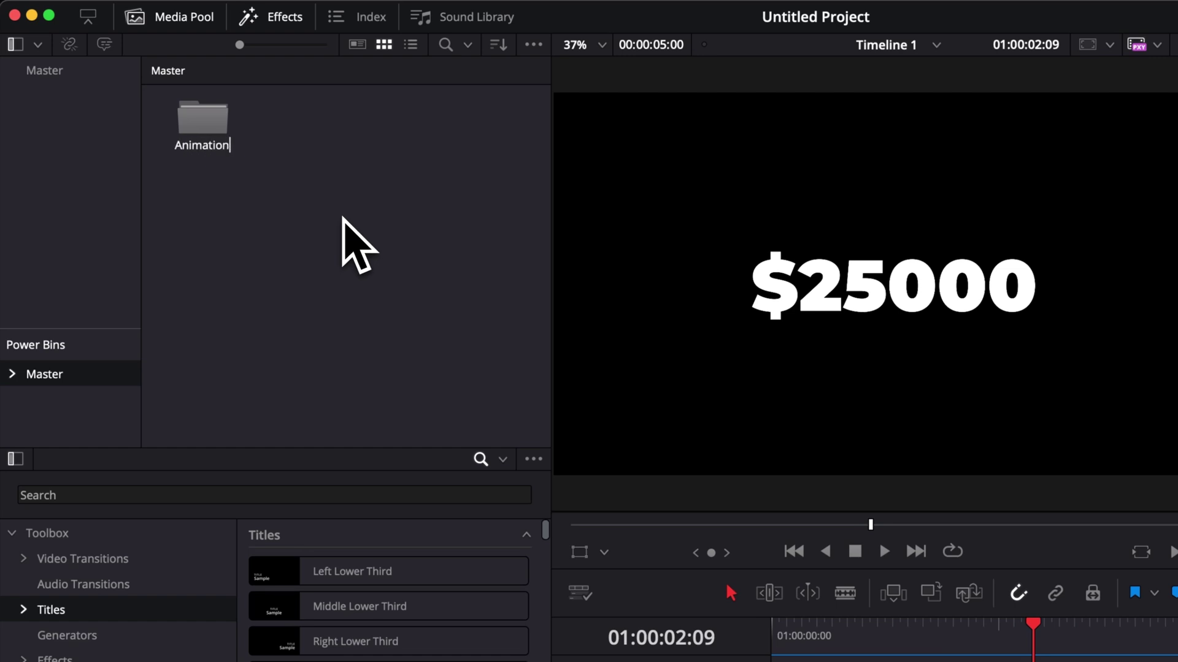
key(Return)
double_click(195, 126)
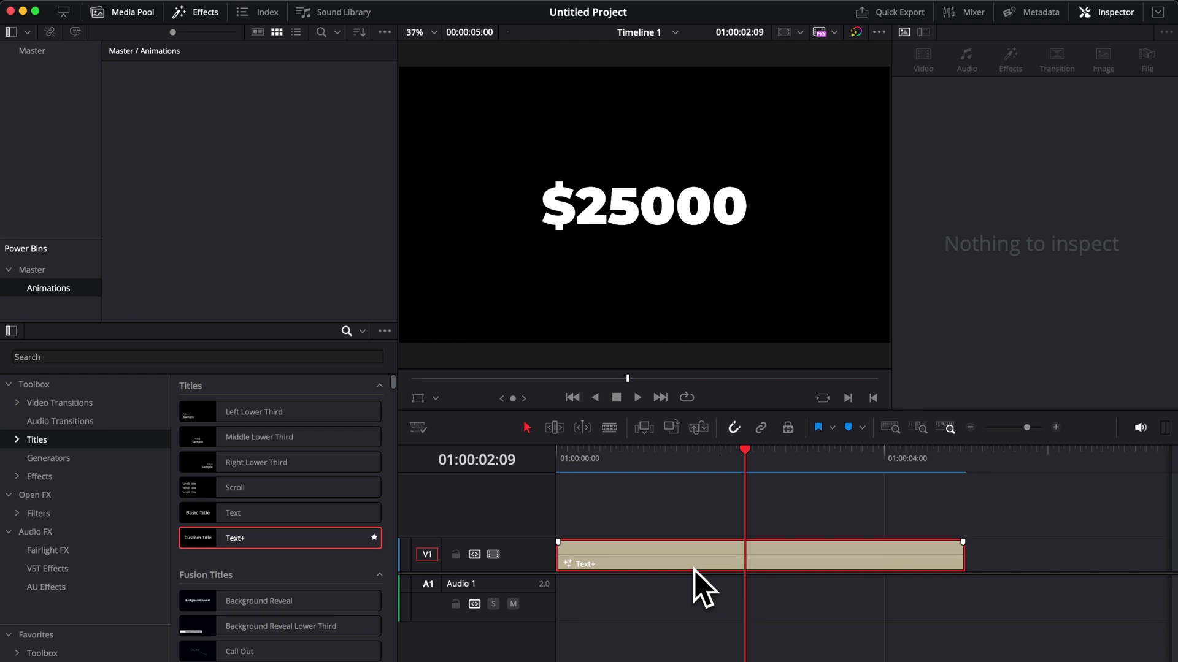
drag(694, 568, 234, 186)
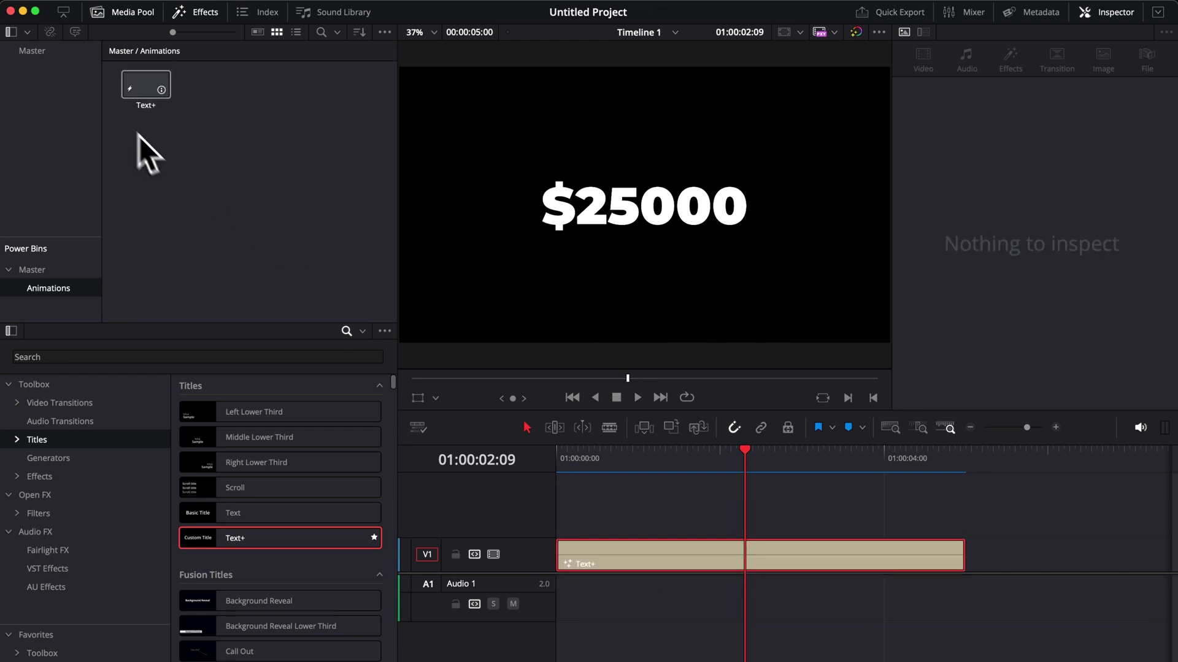
- Rename the Text+ clip in the Animations bin to Counter
click(147, 105)
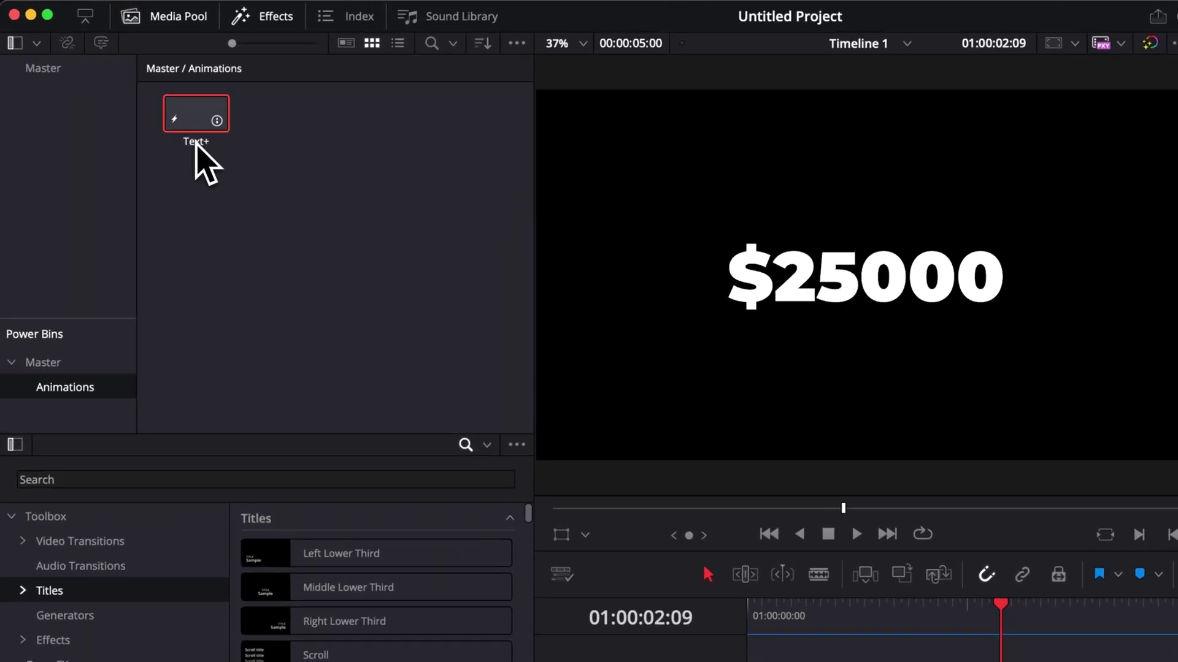
click(202, 146)
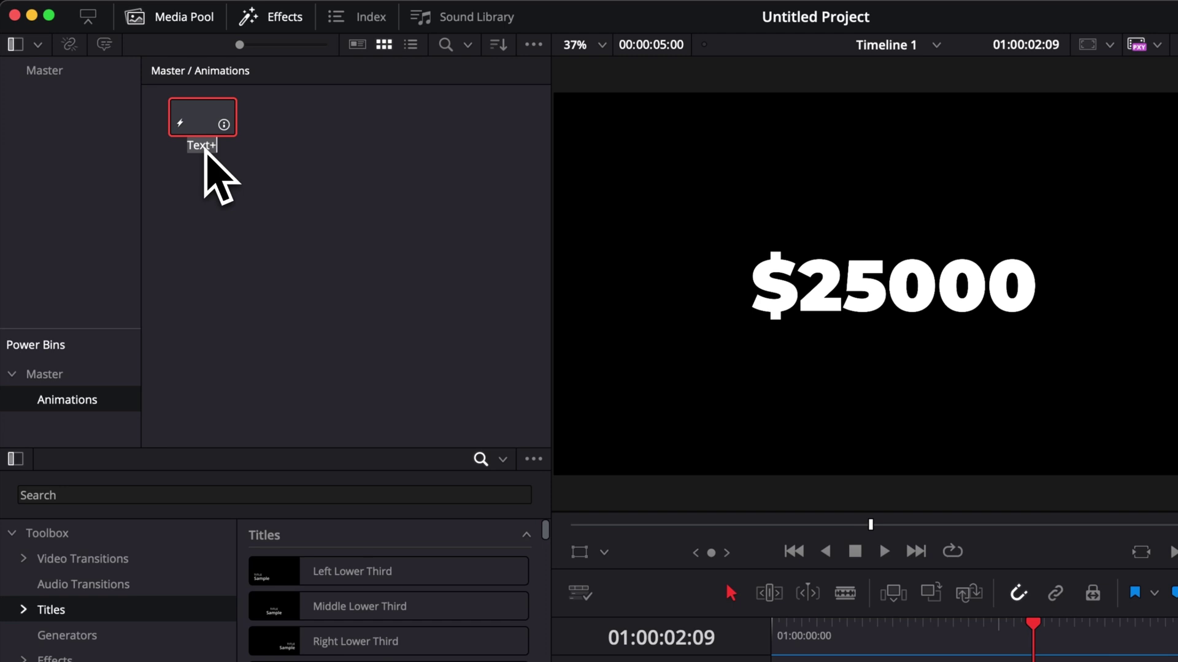
text(Counter)
key(Return)
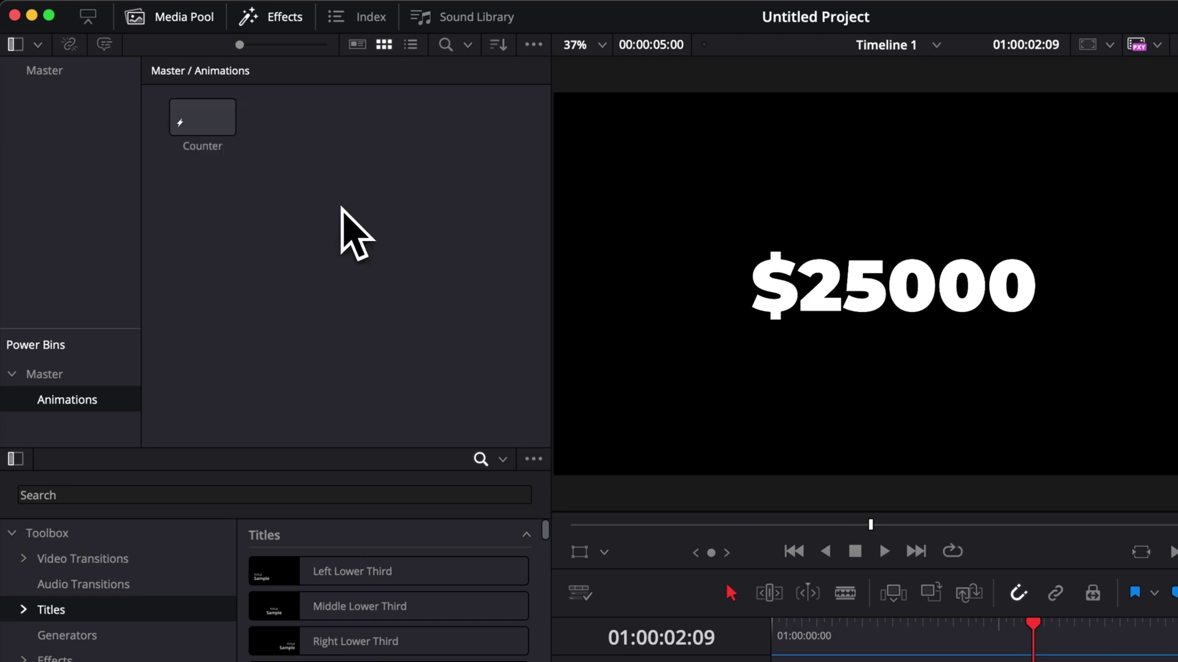
- Add the Counter clip from the Animations bin to V1 beyond the existing title and scrub through its count
drag(209, 126, 1030, 403)
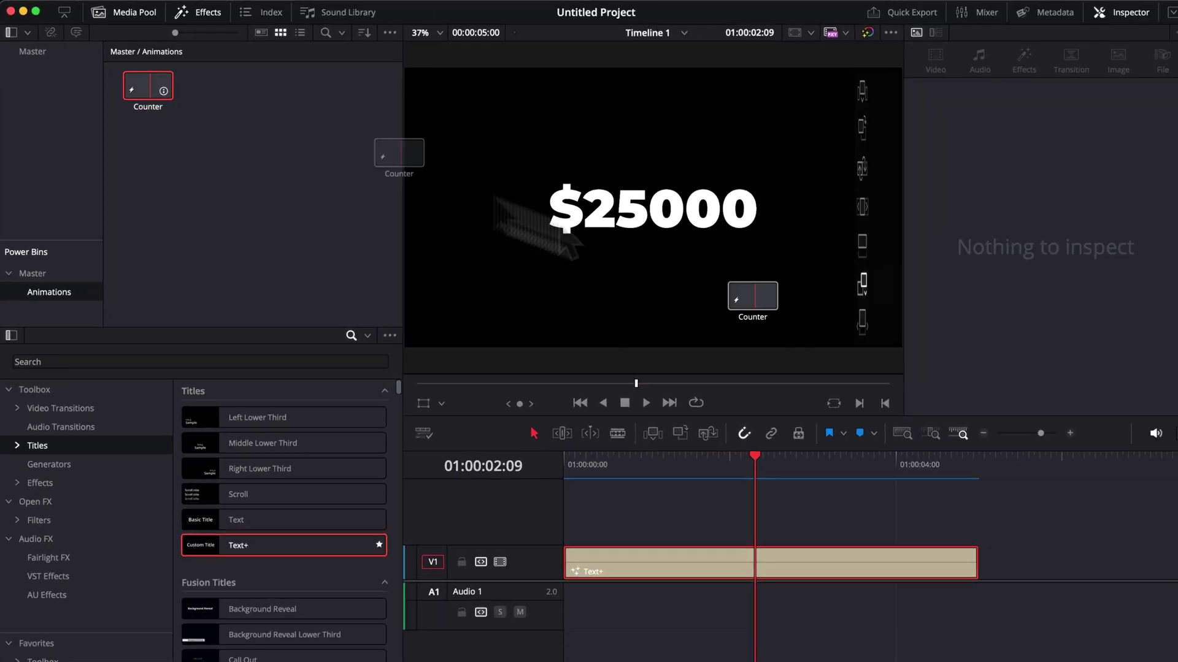
drag(760, 300, 1055, 567)
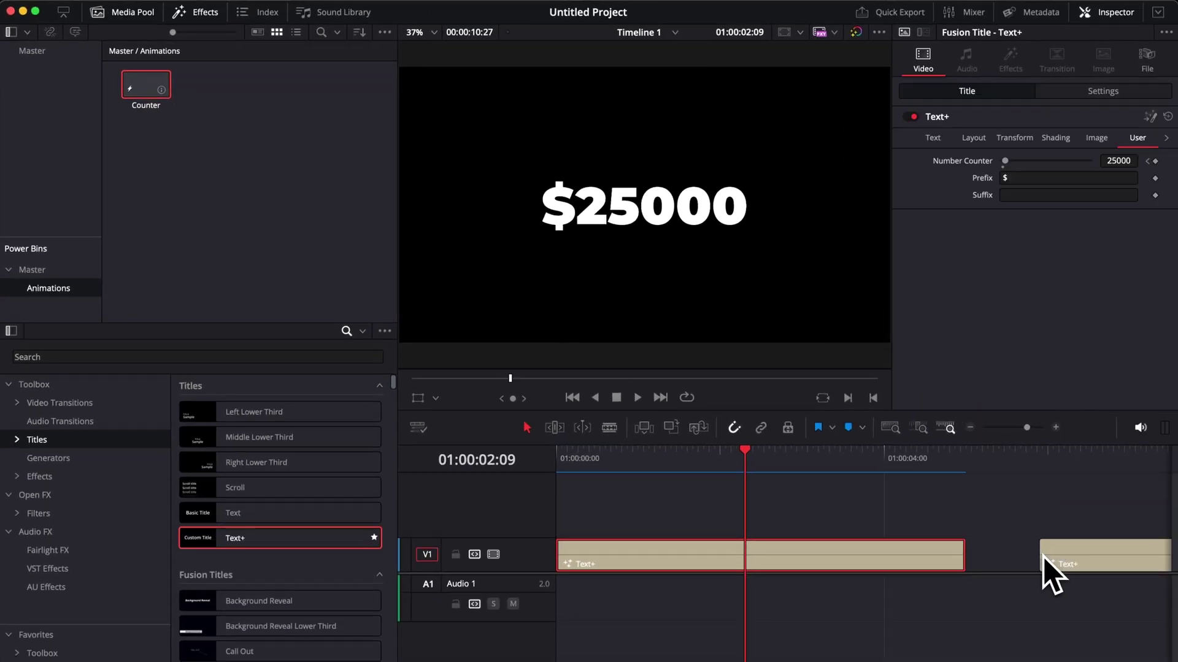
drag(836, 454, 861, 487)
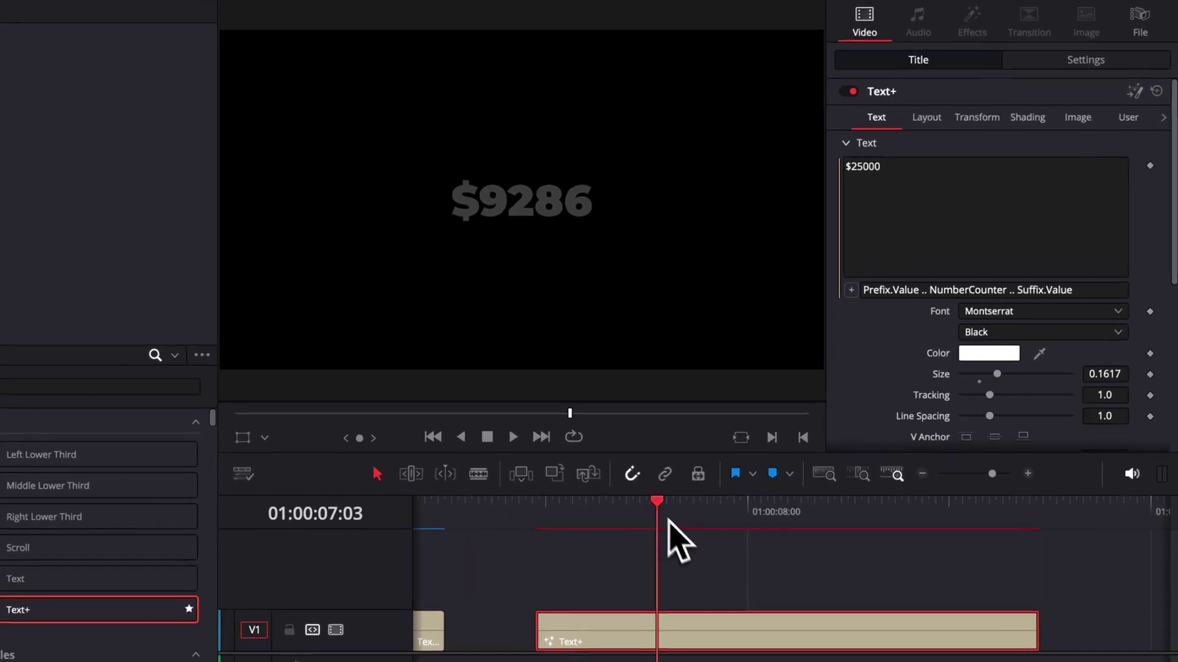
click(783, 548)
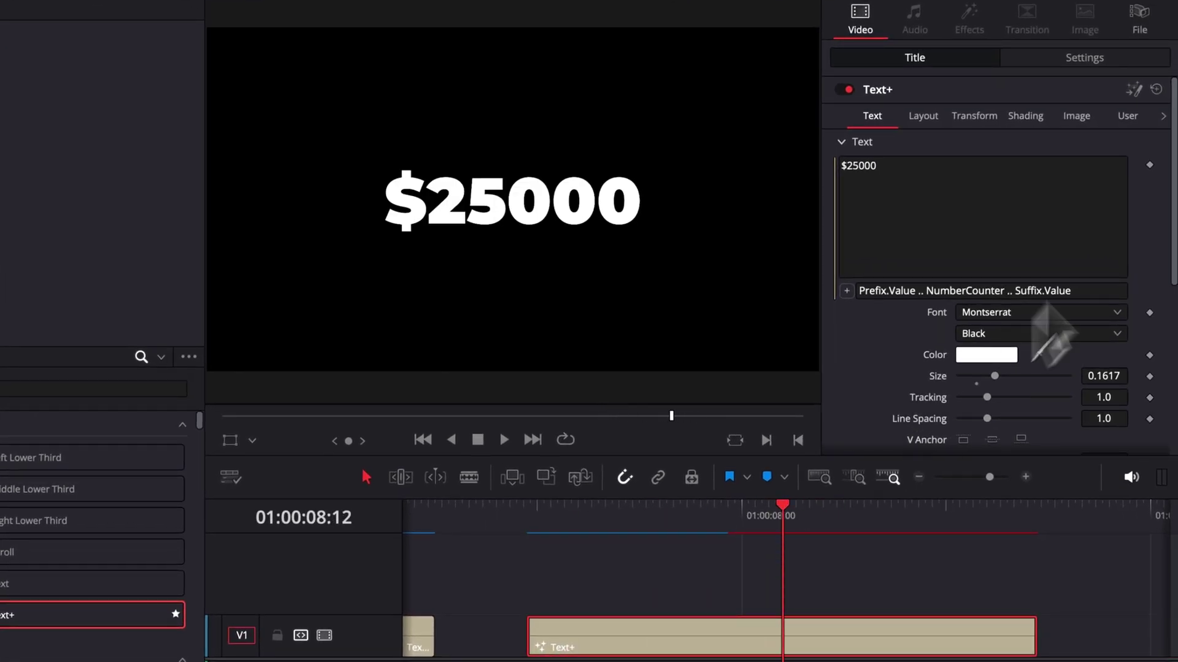
- Clear the $ from the new title's Prefix and set its Suffix to %
click(1126, 118)
click(987, 167)
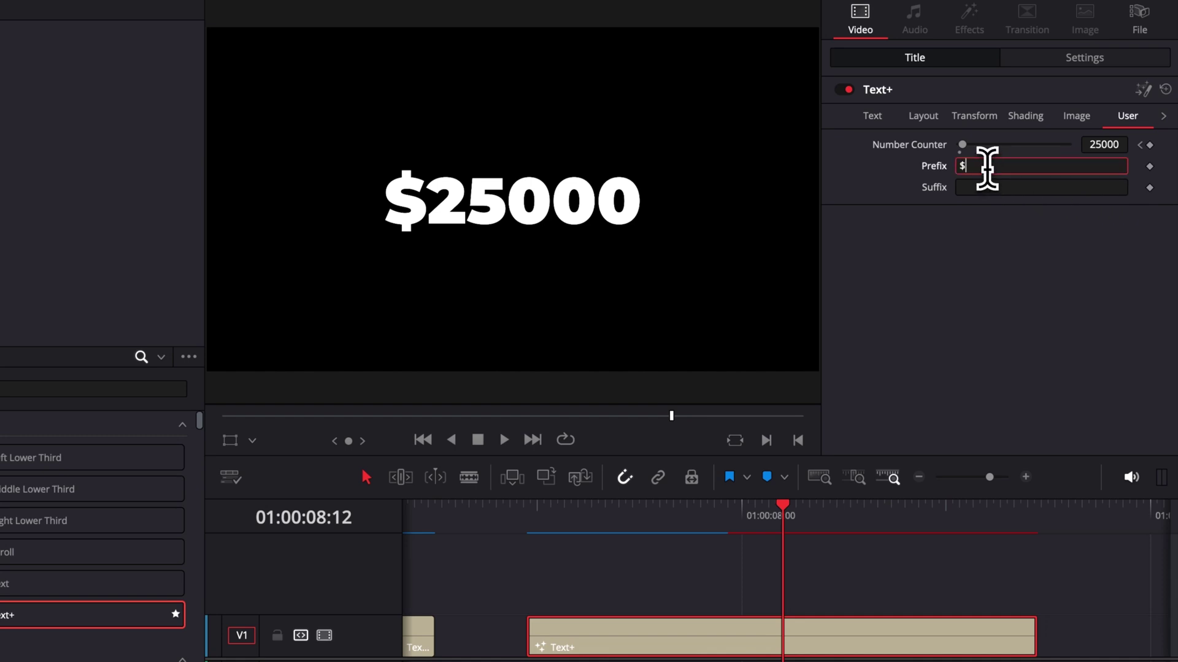
key(BackSpace)
click(988, 187)
text(%)
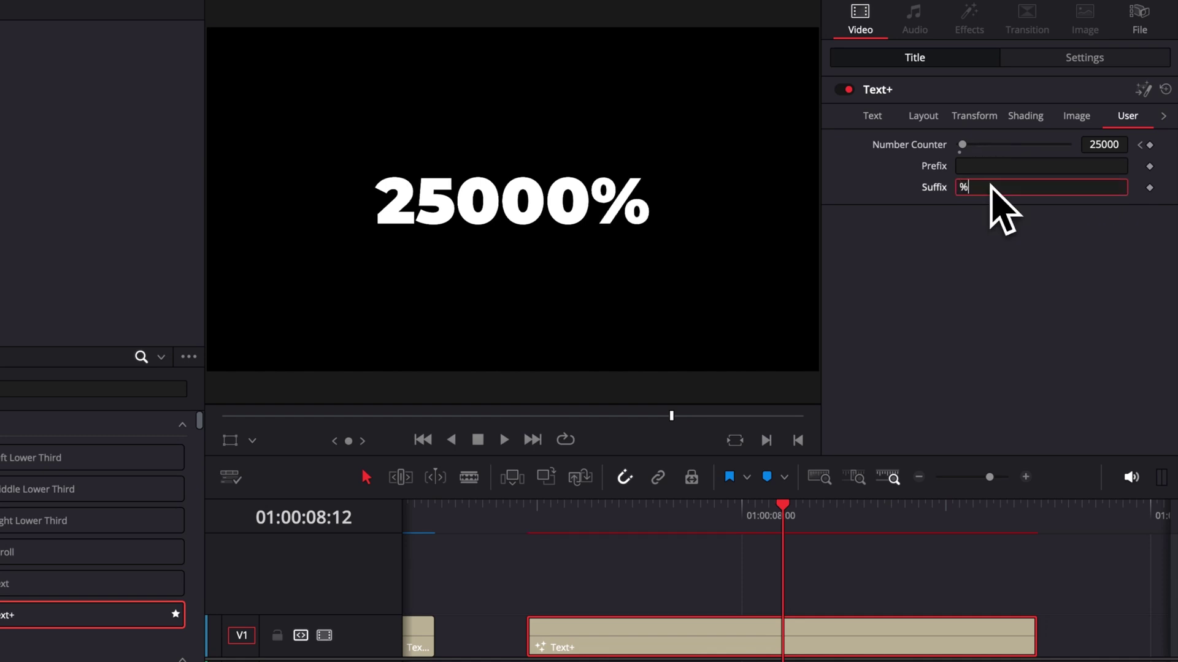
click(1006, 248)
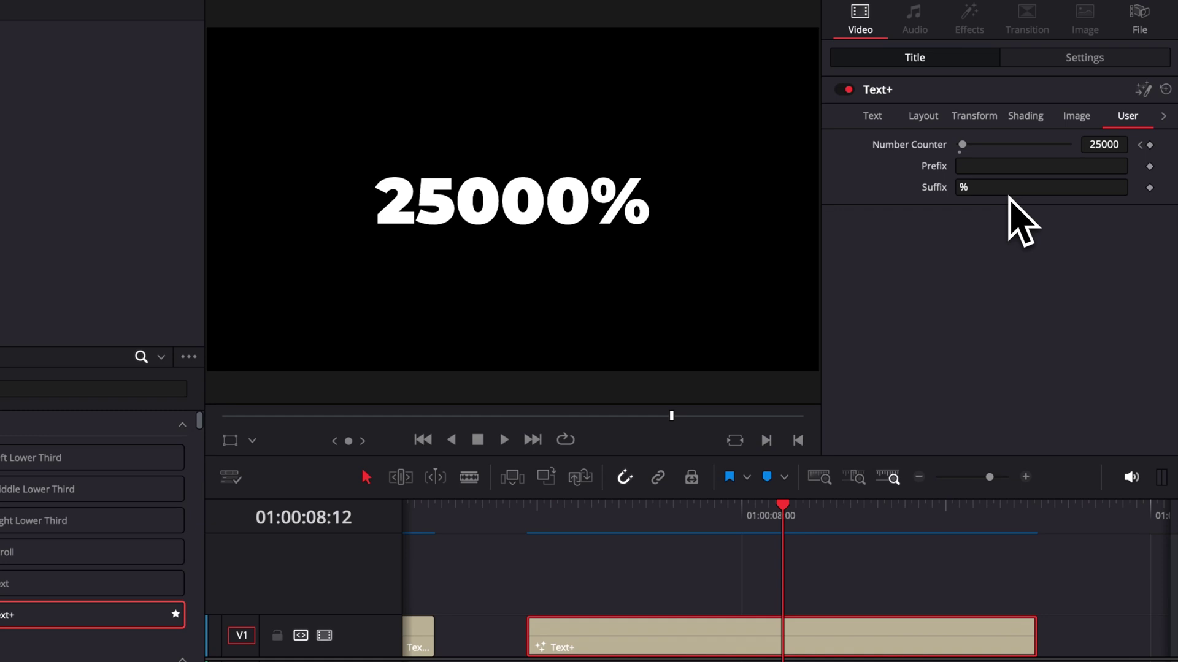
- Play back the second counter title from its start and again near its end
key(Left)
key(Left)
key(Left)
key(Left)
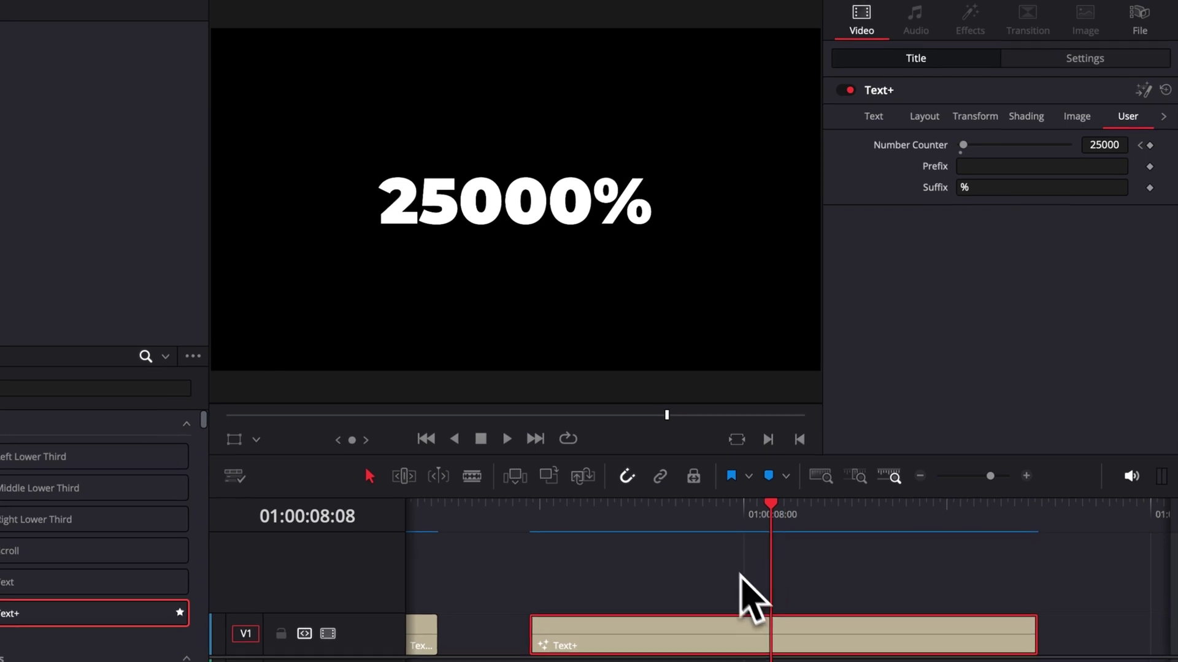
click(658, 454)
key(space)
key(space)
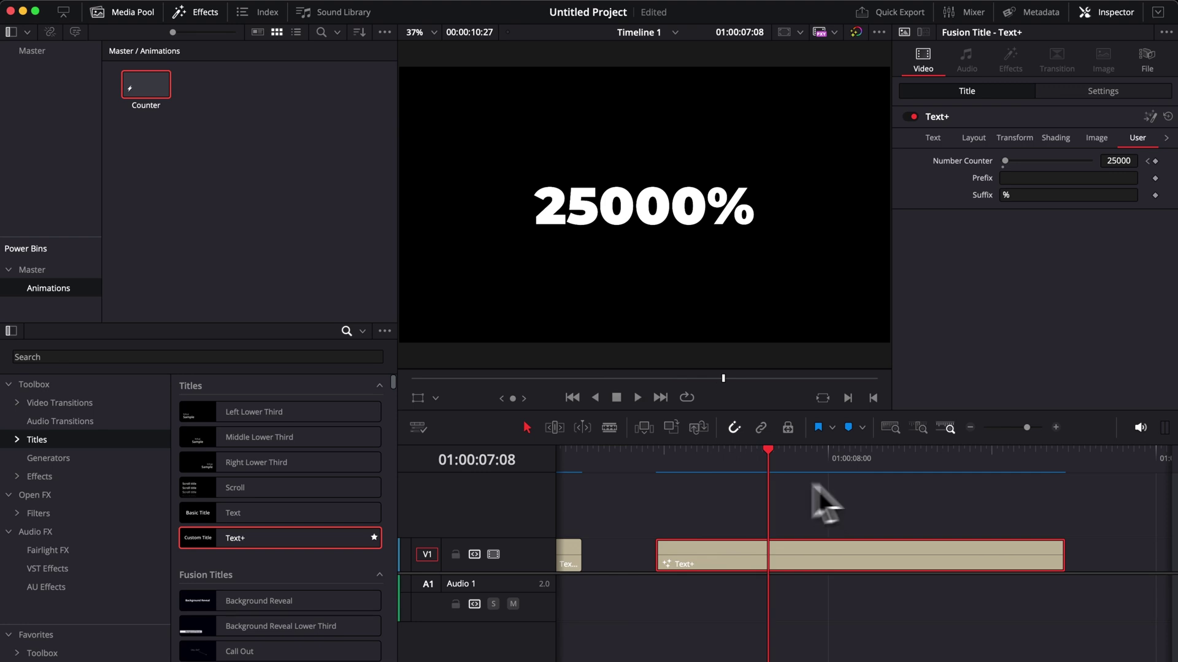
click(1007, 474)
key(space)
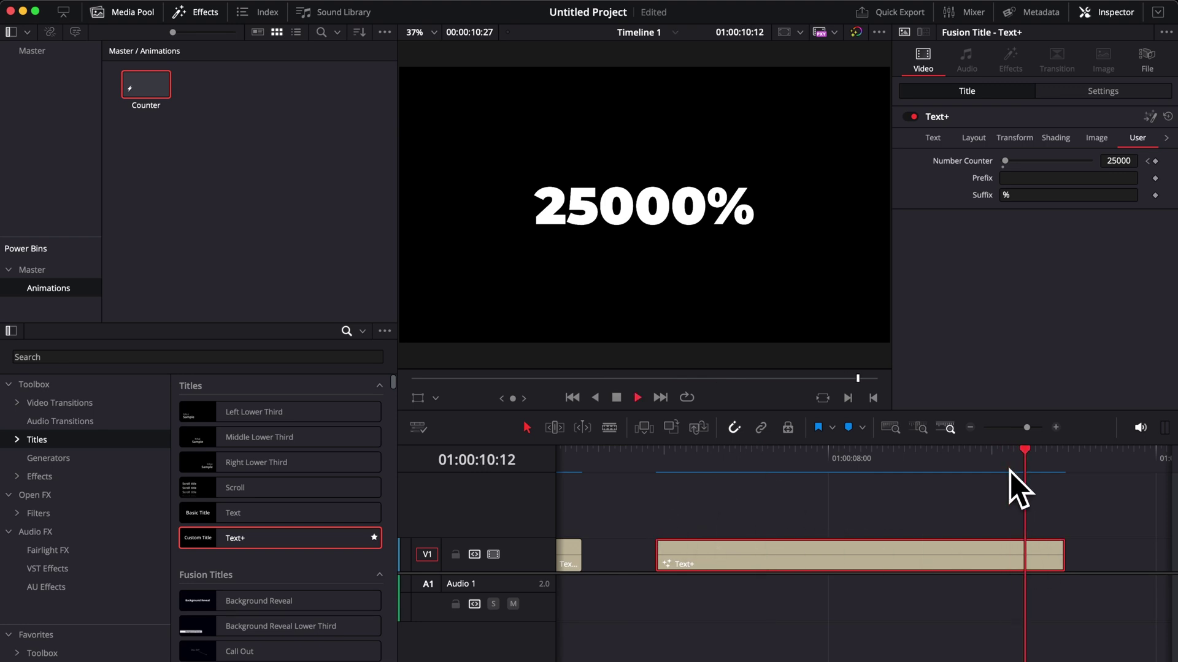
- Add a fade-out to the end of the second Text+ clip and play back its ending
drag(1061, 543, 1018, 545)
click(971, 480)
key(space)
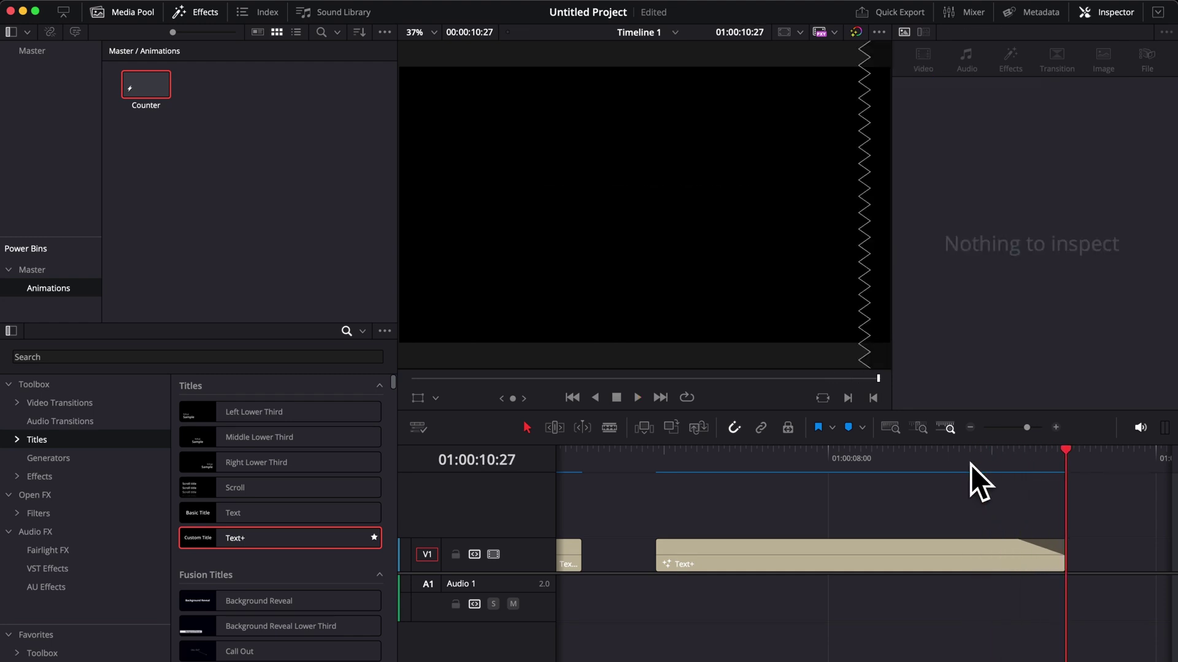
click(983, 465)
- Set the second title's Number Counter to 600000 at 01:00:07:02
drag(670, 461, 794, 464)
click(825, 559)
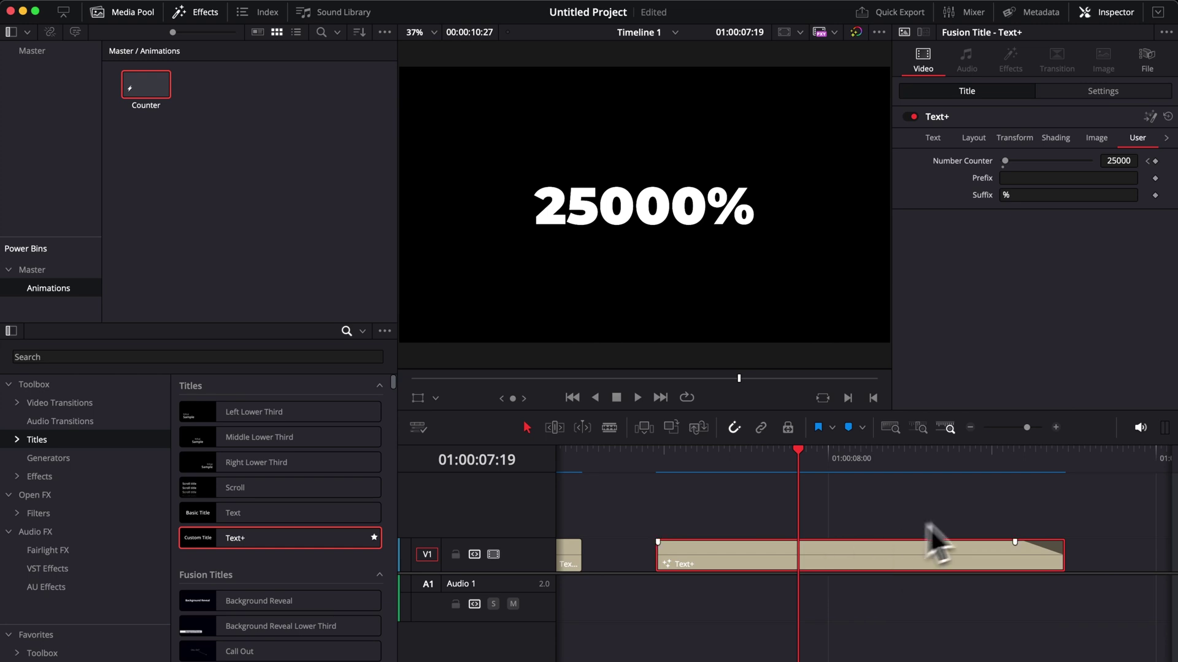
drag(673, 462, 753, 478)
click(1116, 161)
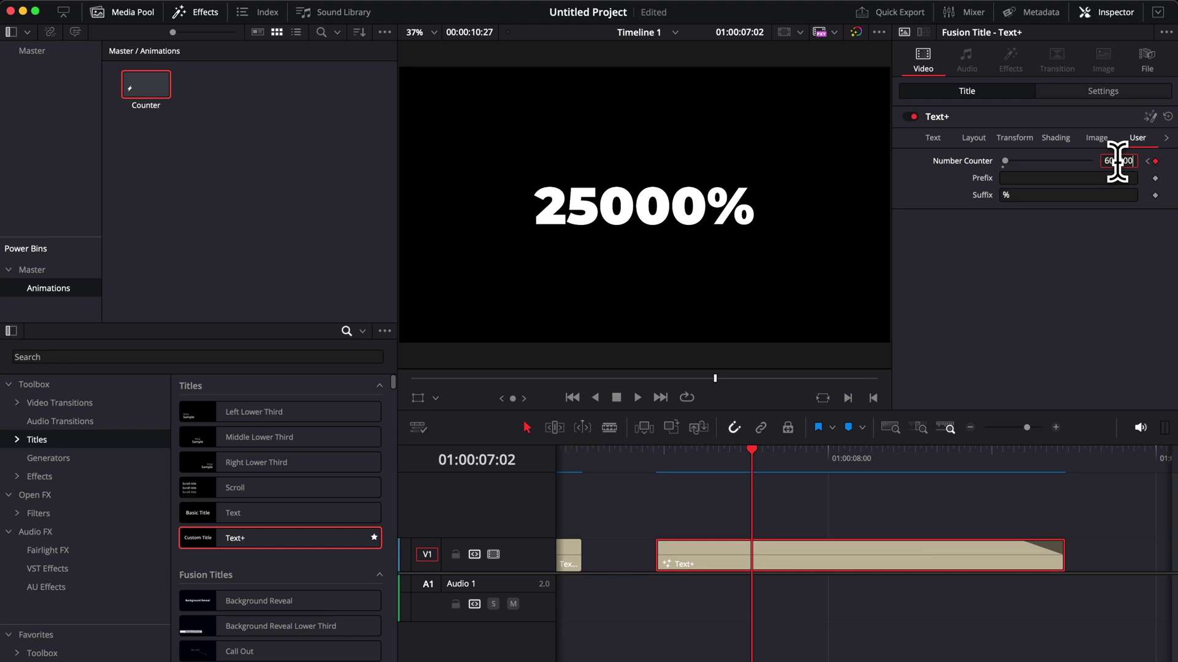
text(600000)
key(Return)
- Play back the second title's count from the clip's start
click(700, 465)
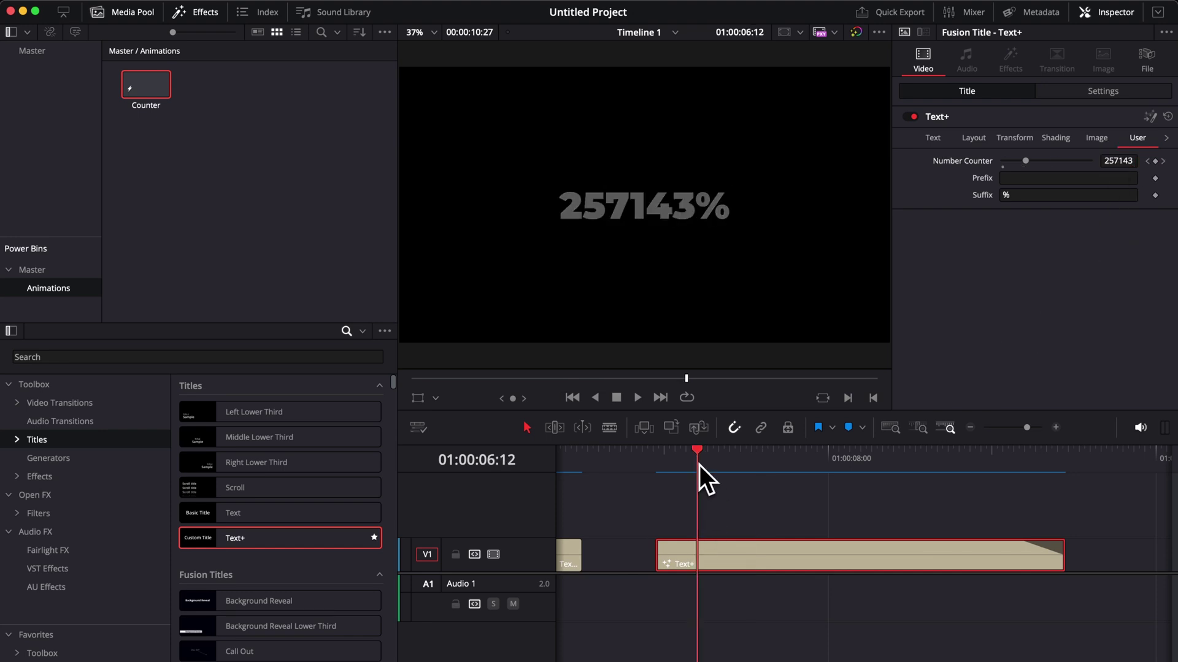
drag(673, 453, 657, 462)
key(space)
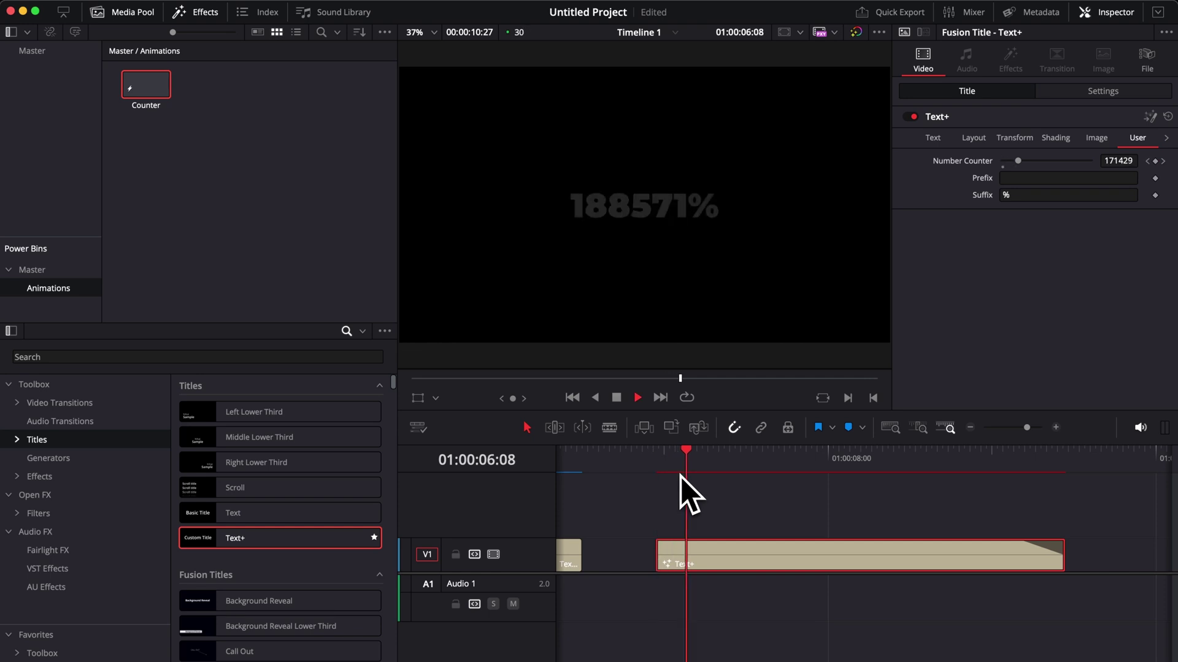
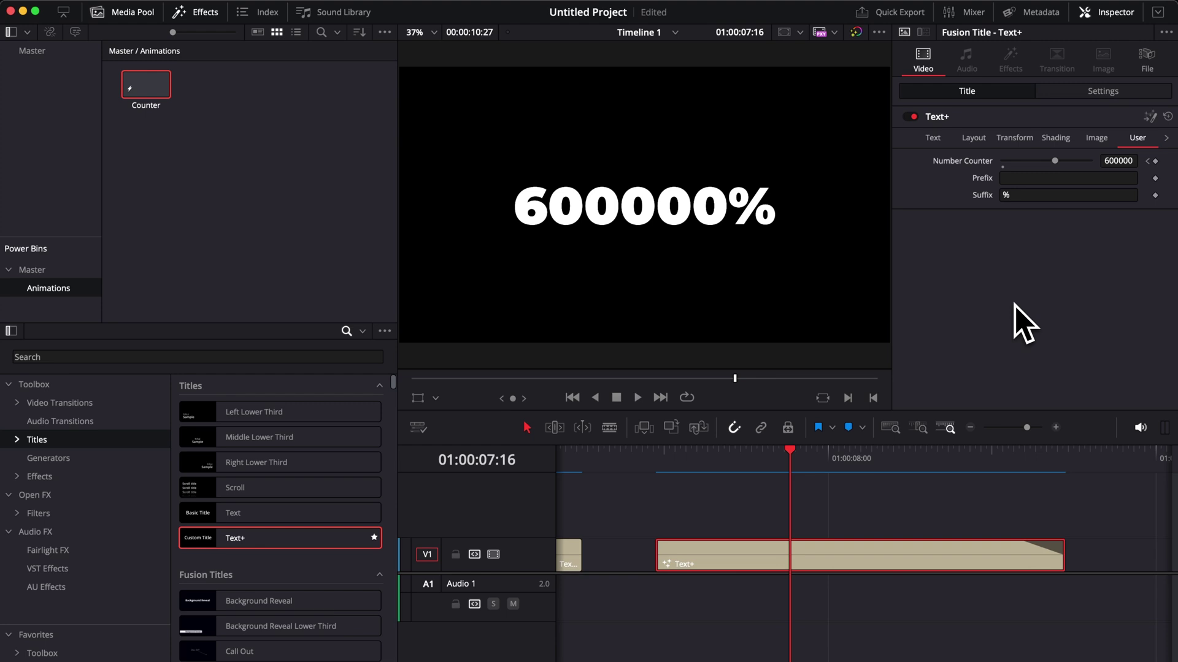
- Find the Ultimate Counter title in Free Starter Pack 2.0 by searching "counte" and place it on V1 after the second Text+ clip
scroll(986, 539, right, 5)
click(792, 460)
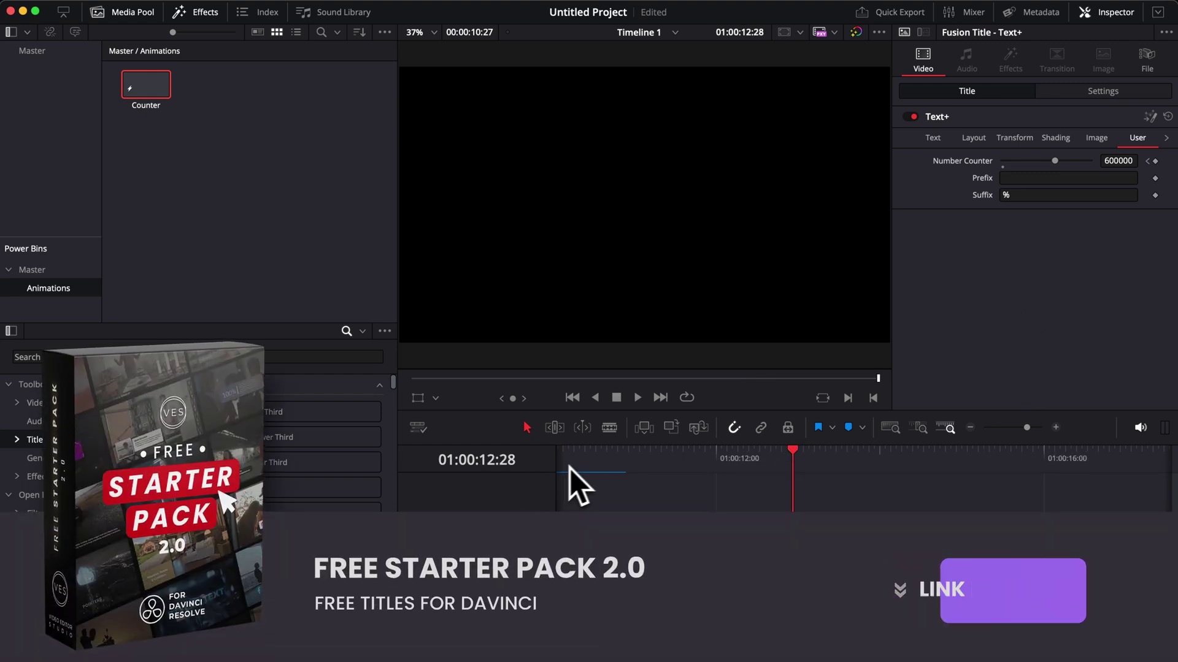
click(16, 440)
scroll(58, 499, down, 5)
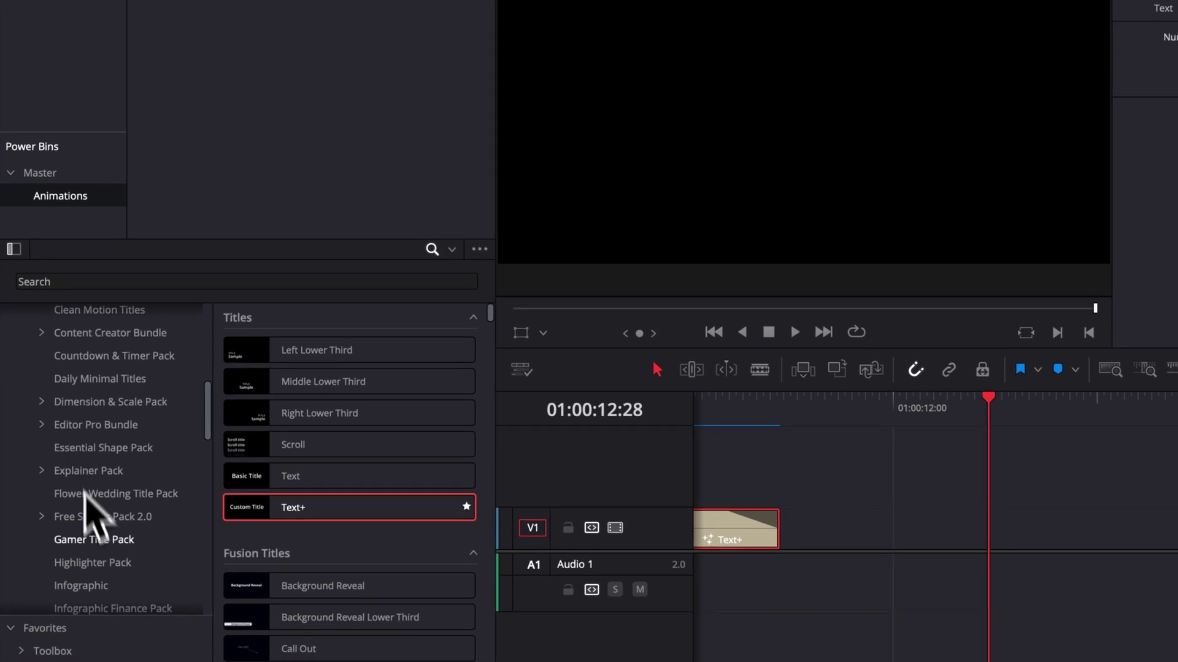
click(54, 521)
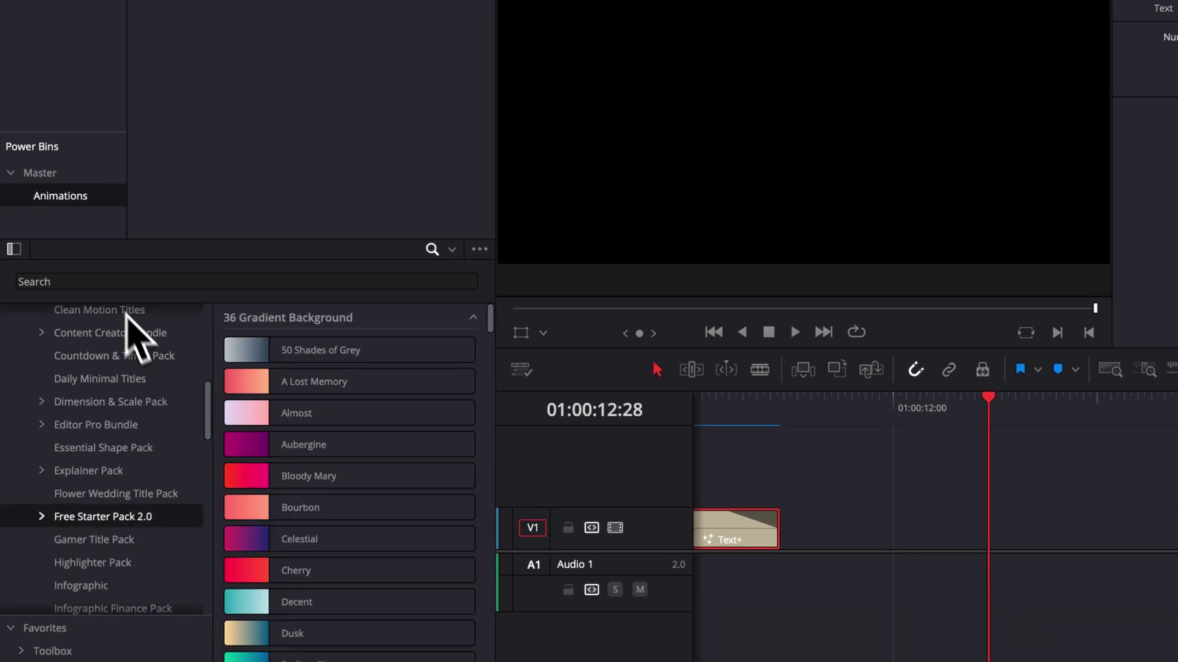
click(99, 282)
text(count)
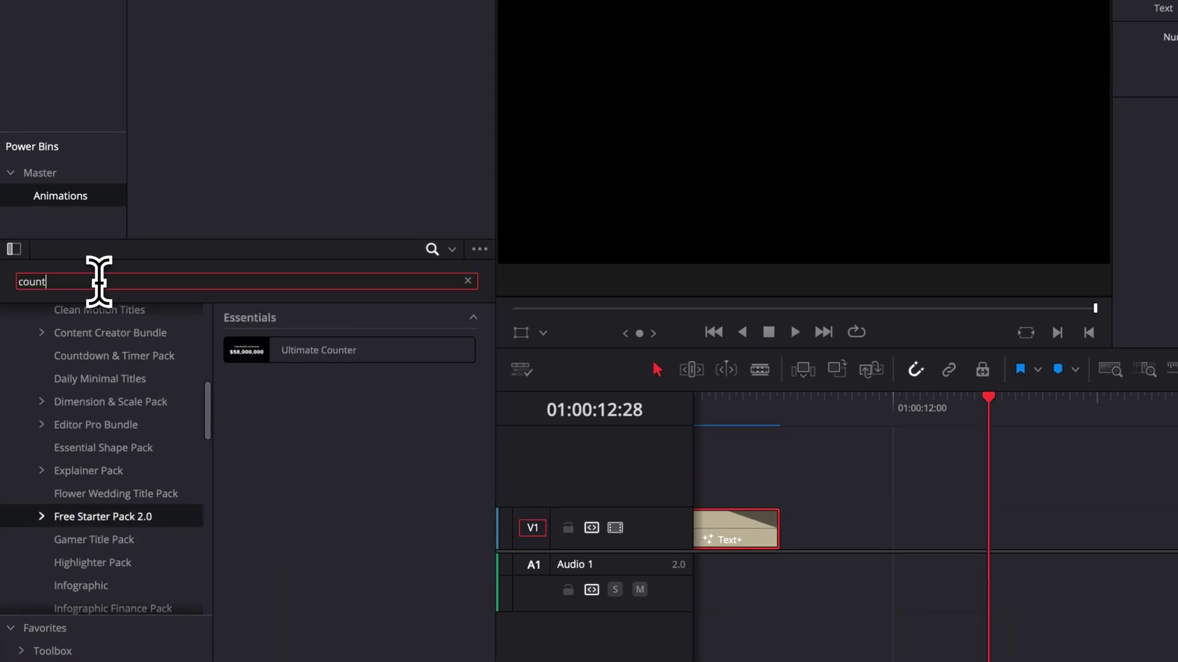
text(e)
drag(332, 352, 943, 550)
- Play back the start of the Ultimate Counter title and select its clip to show its controls
click(934, 423)
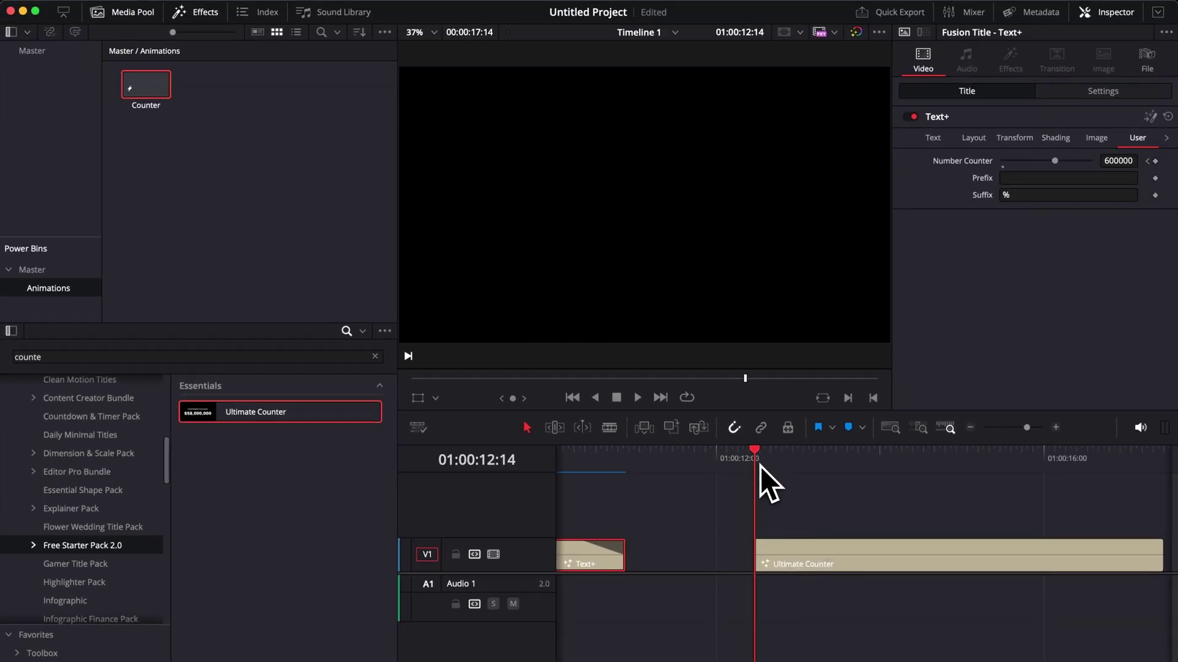
key(space)
key(space)
click(903, 555)
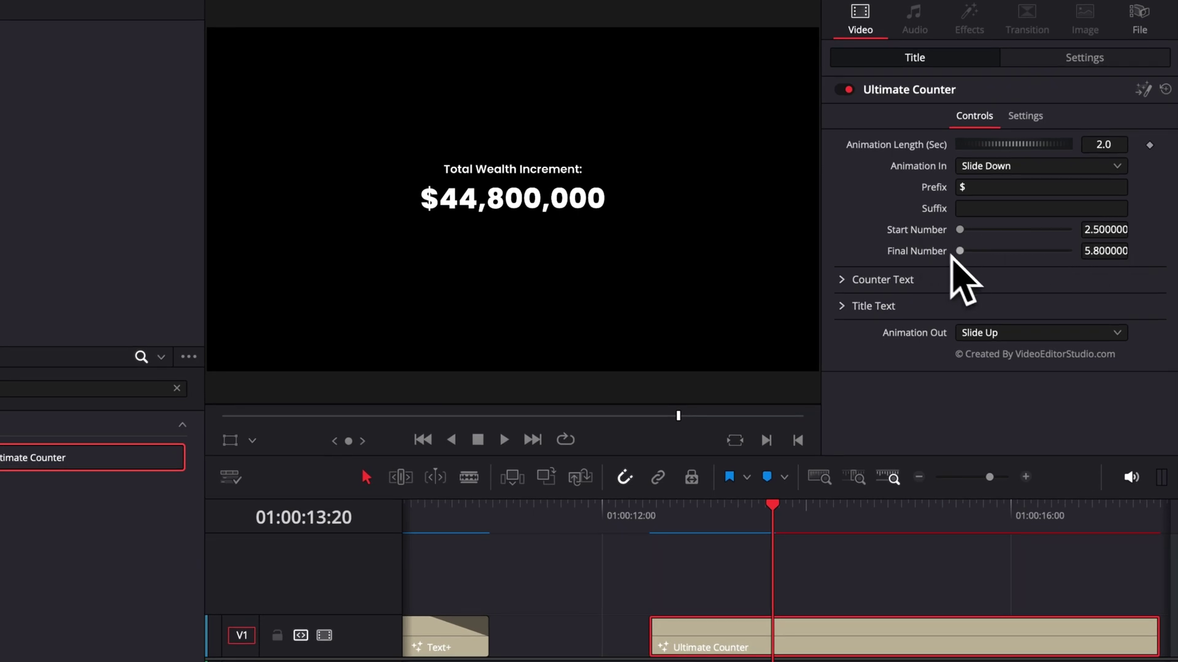
- Look through the Ultimate Counter's Animation In options and Counter Text settings
click(970, 166)
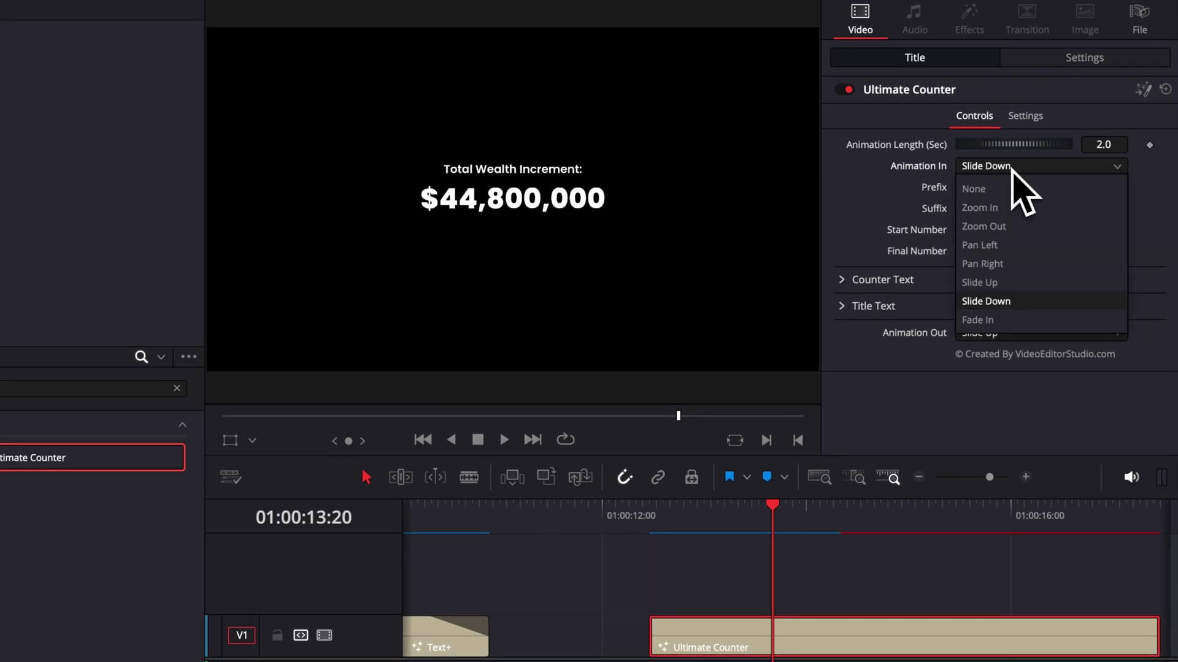
click(875, 197)
click(843, 280)
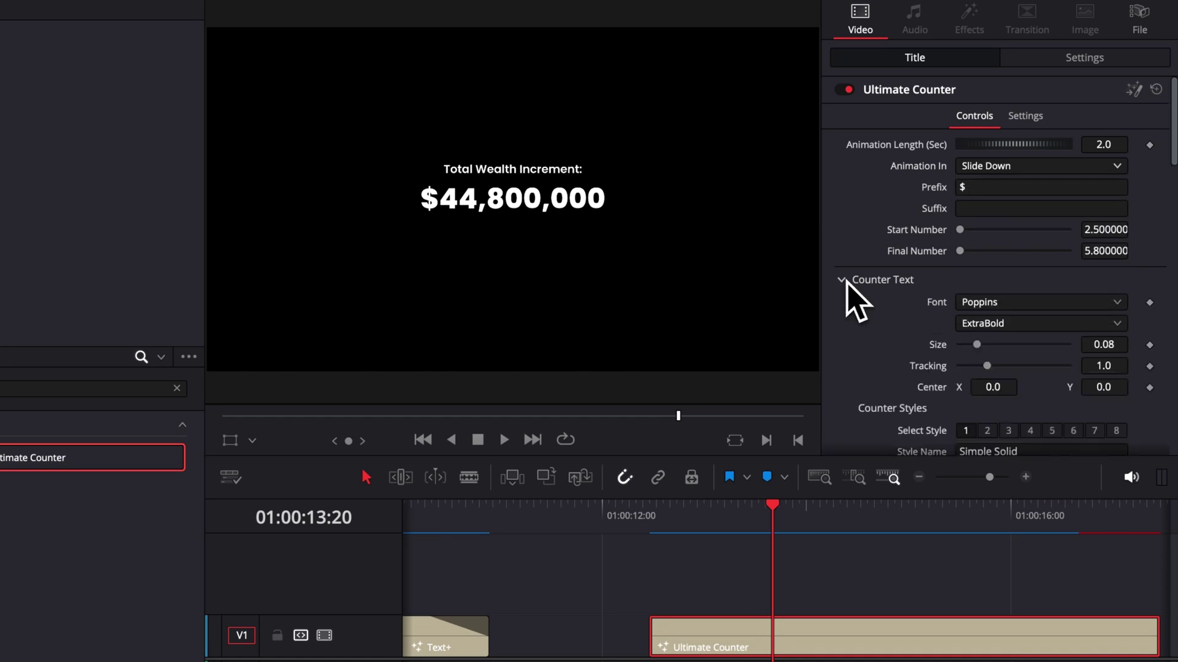
click(841, 281)
- Turn off the Ultimate Counter's title text and review the remaining Title Text settings
click(843, 311)
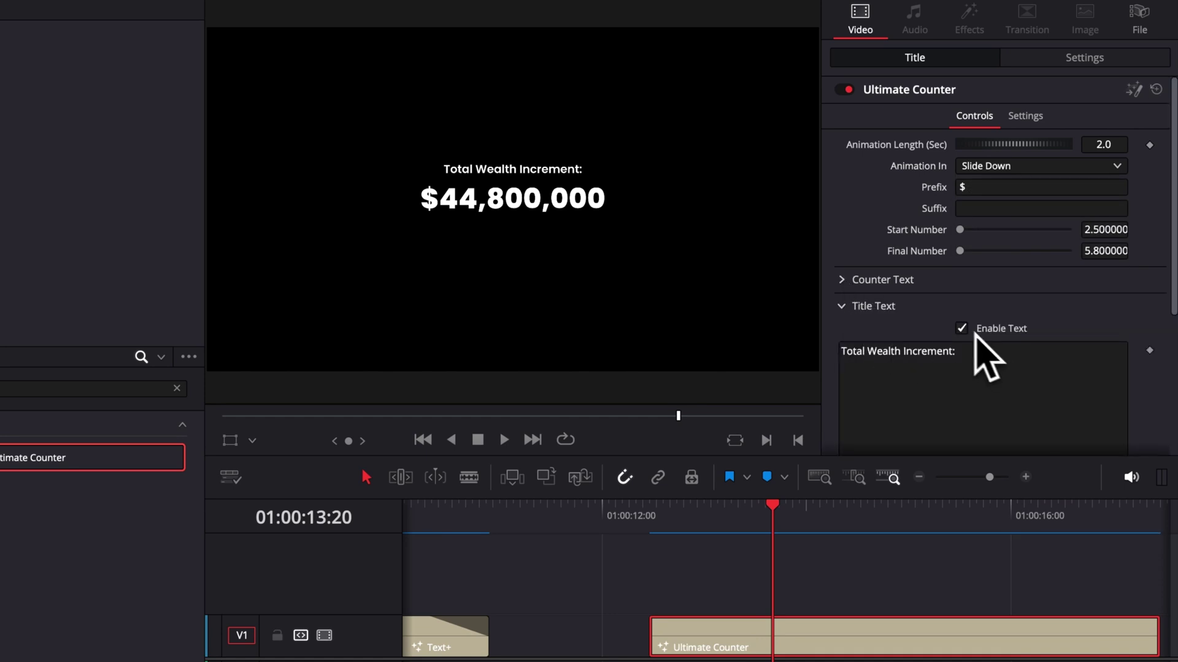
click(961, 329)
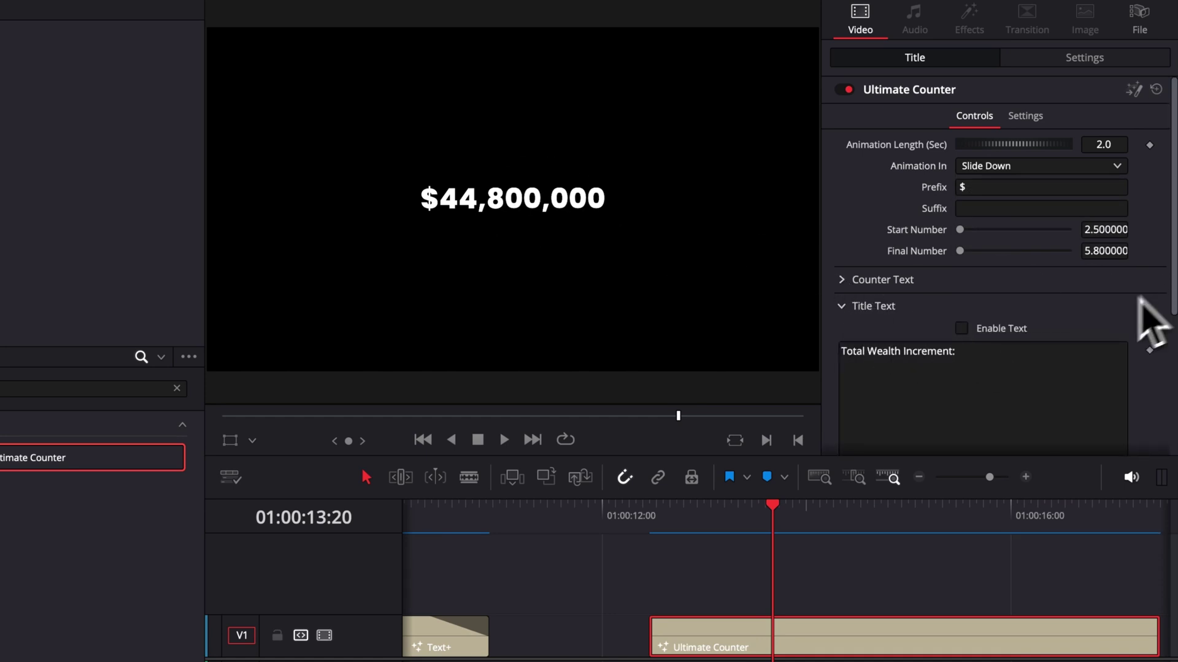
scroll(1128, 316, down, 4)
scroll(981, 270, up, 2)
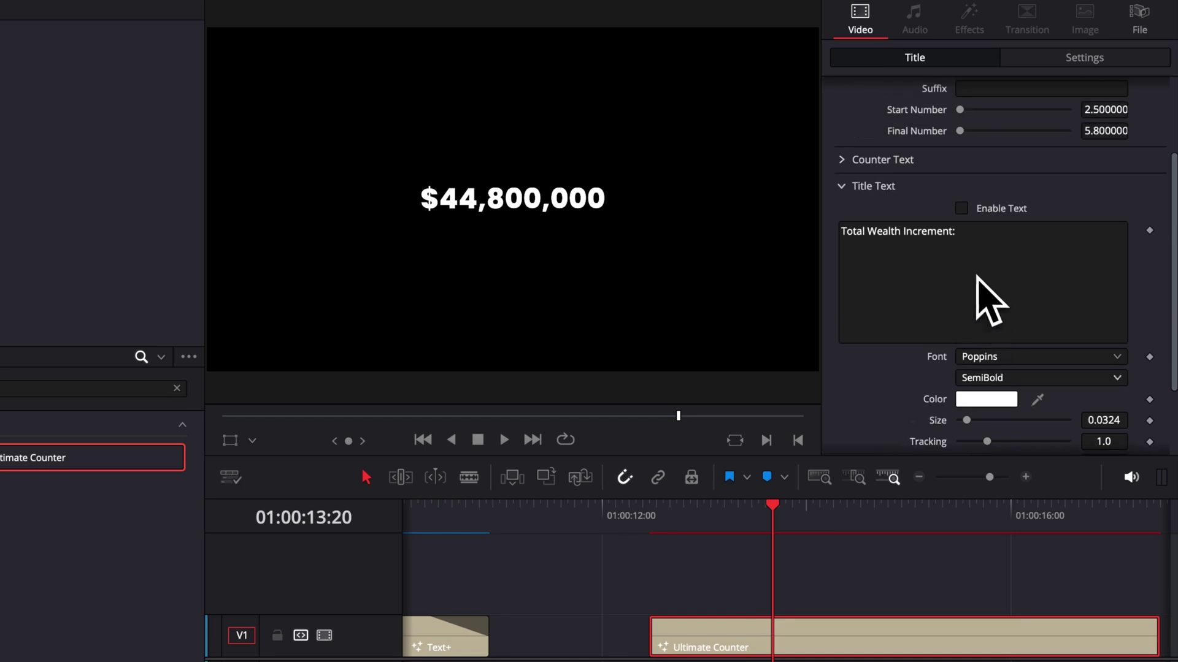
click(842, 187)
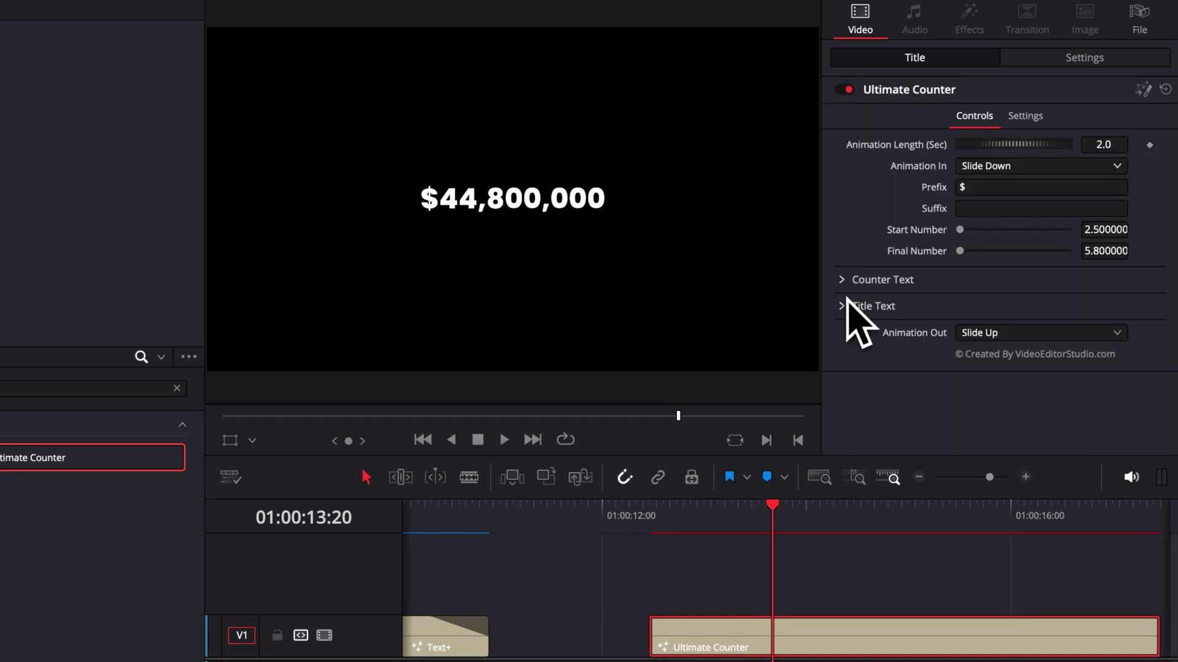
- Try the counter text's Text Background style and enable its Text OutLine style instead
click(842, 280)
scroll(925, 352, down, 3)
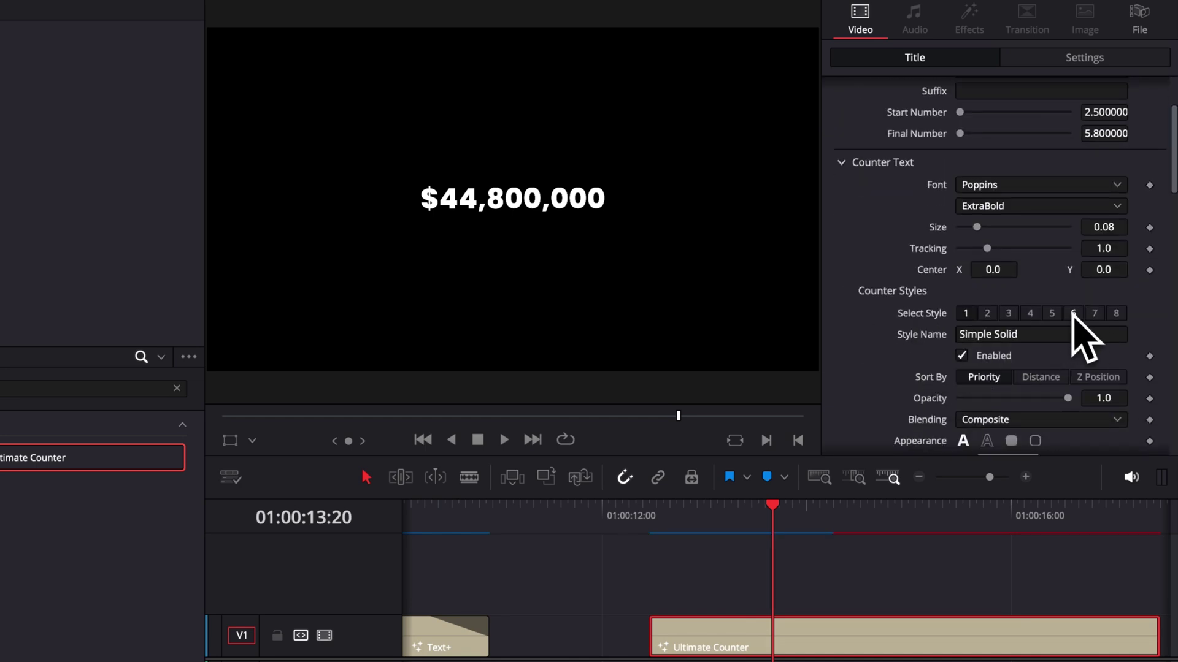
click(1073, 313)
click(962, 356)
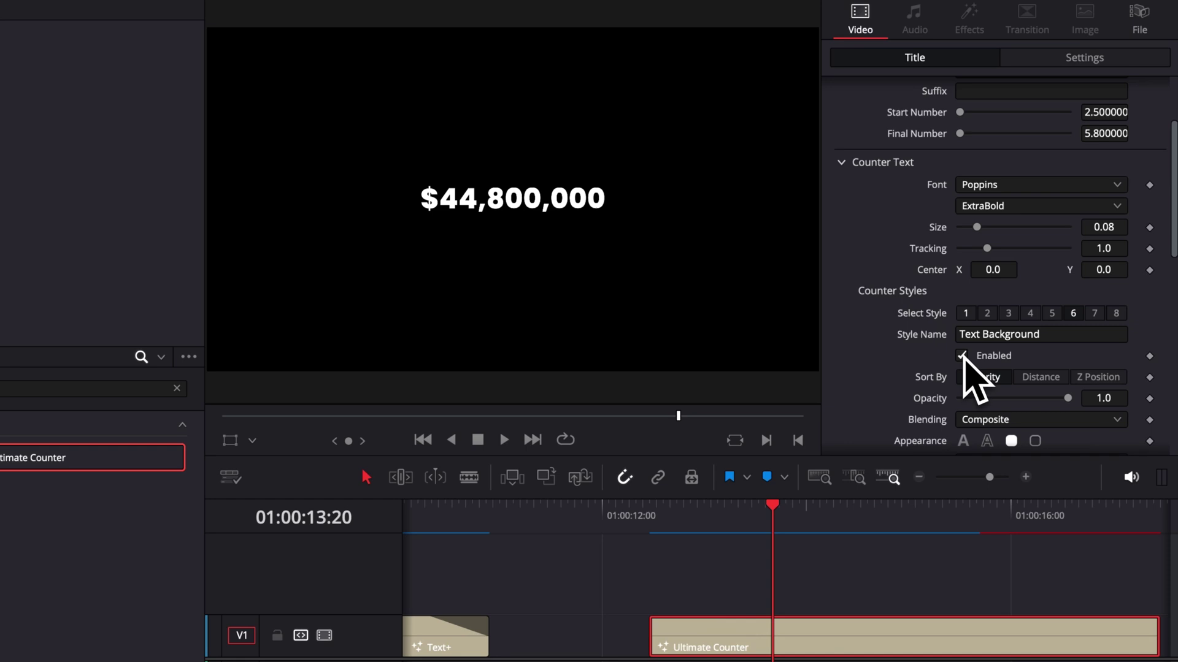
click(962, 356)
click(1052, 313)
click(962, 356)
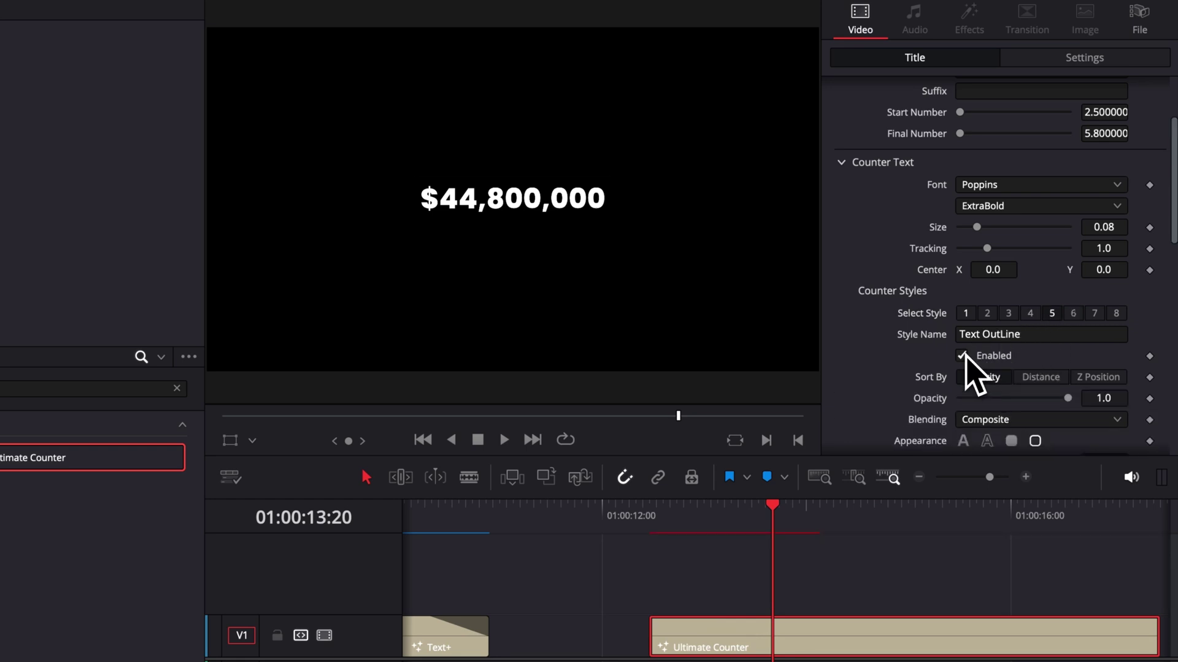
click(984, 162)
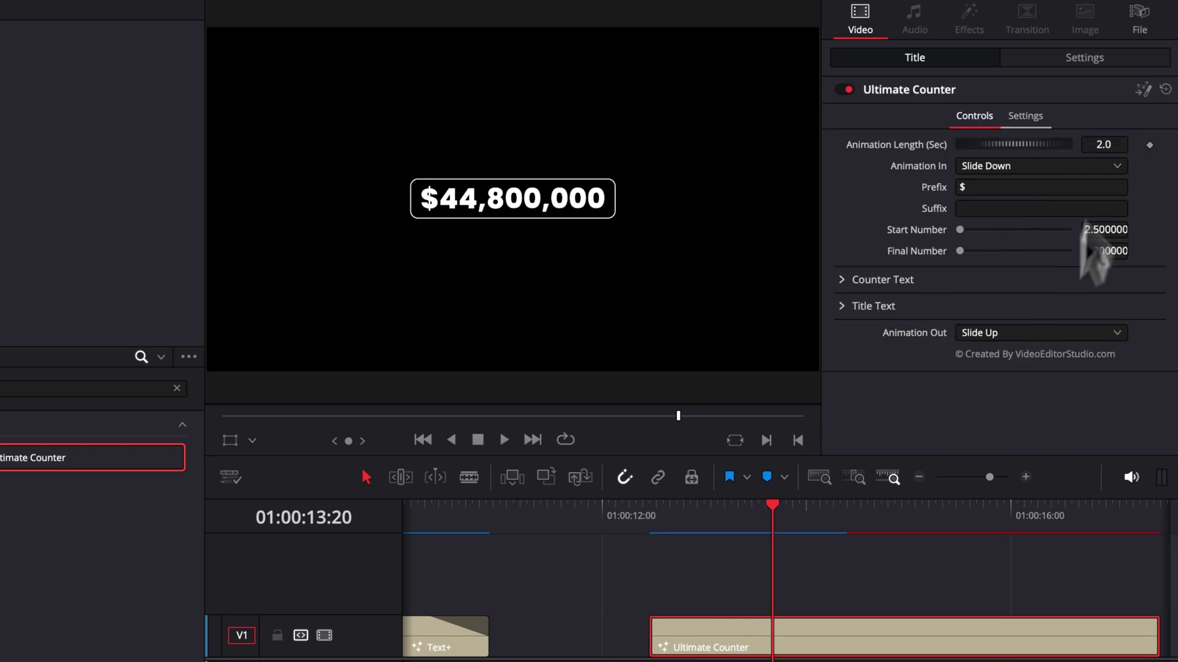
- Play back the Ultimate Counter clip's opening and closing animations
scroll(599, 597, left, 3)
click(535, 518)
key(space)
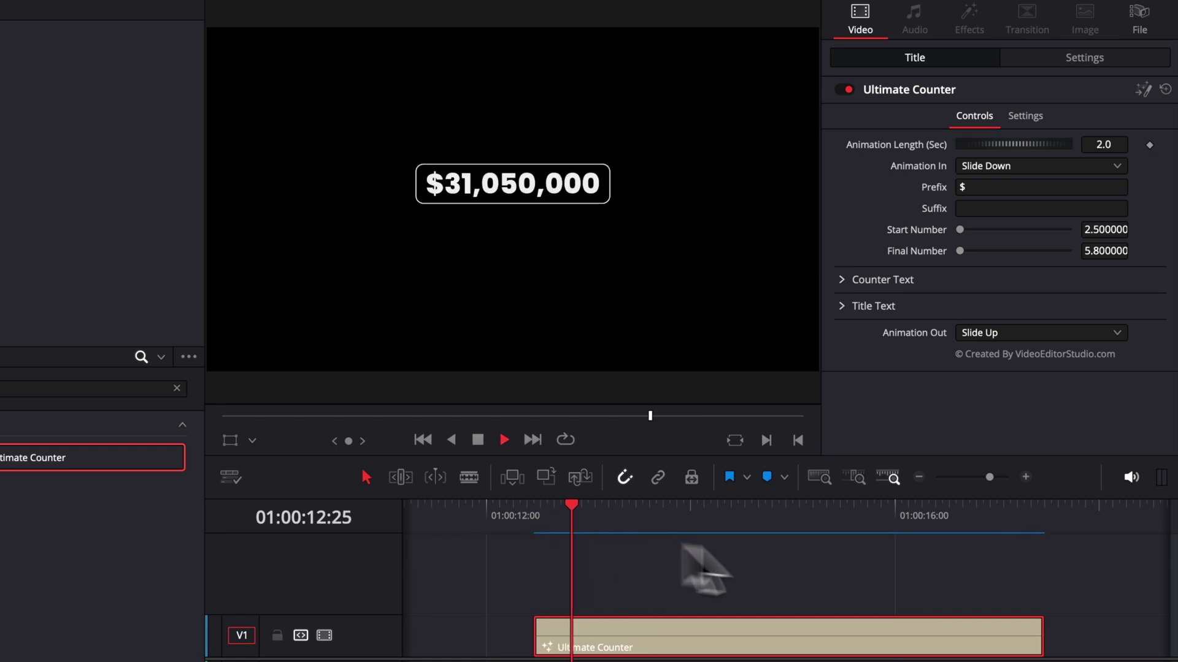
click(994, 567)
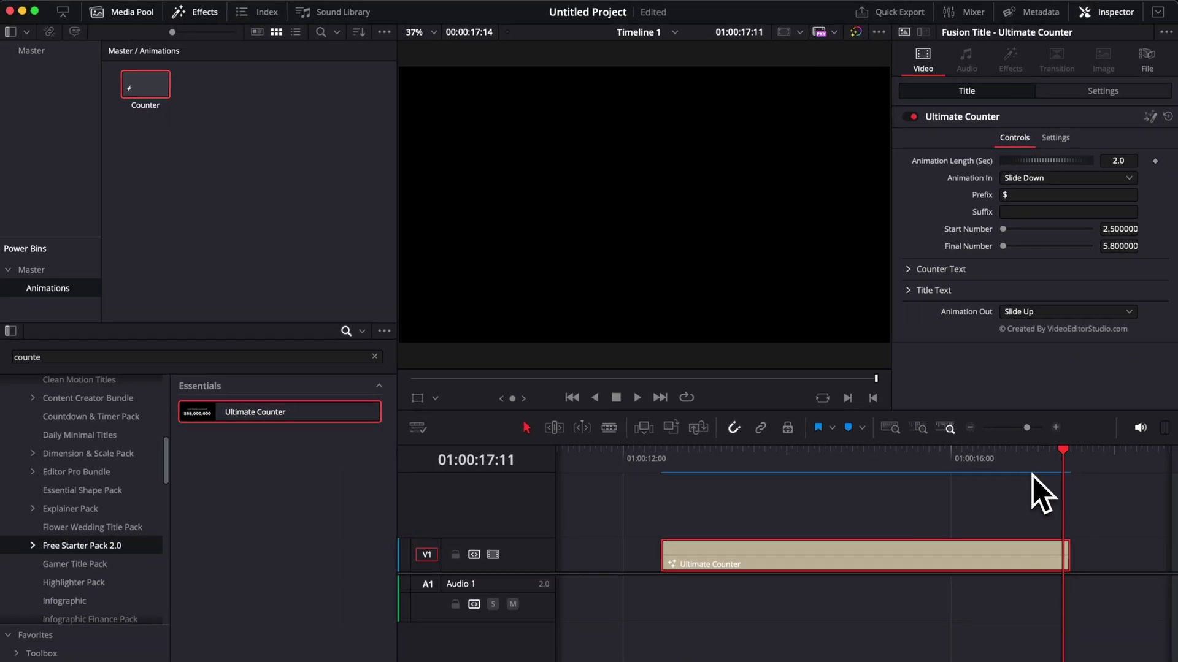